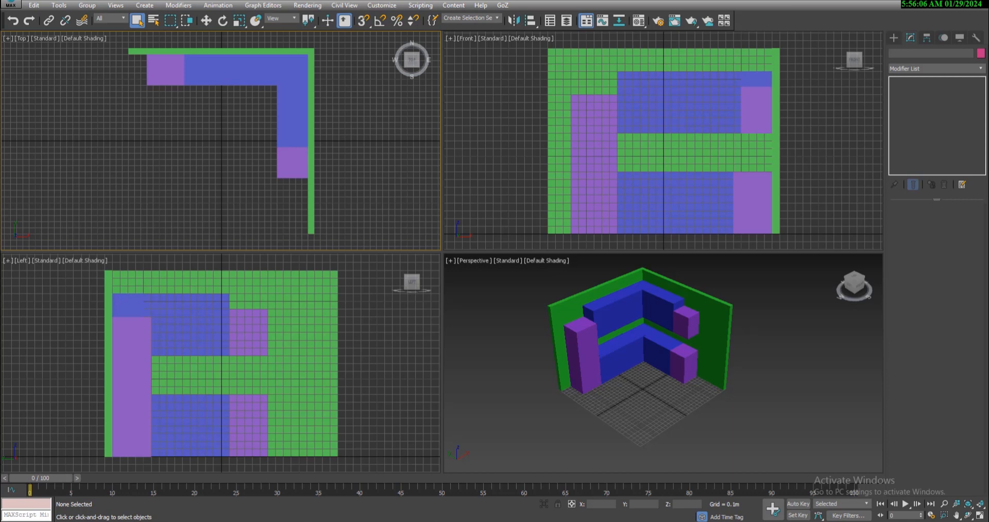
- Create a snapped box 0.2 m long, 0.5 m wide and 0.02 m high at the back lower cabinet's upper-left corner in the Front view
{"action": "left_click", "coordinate": [893, 38]}
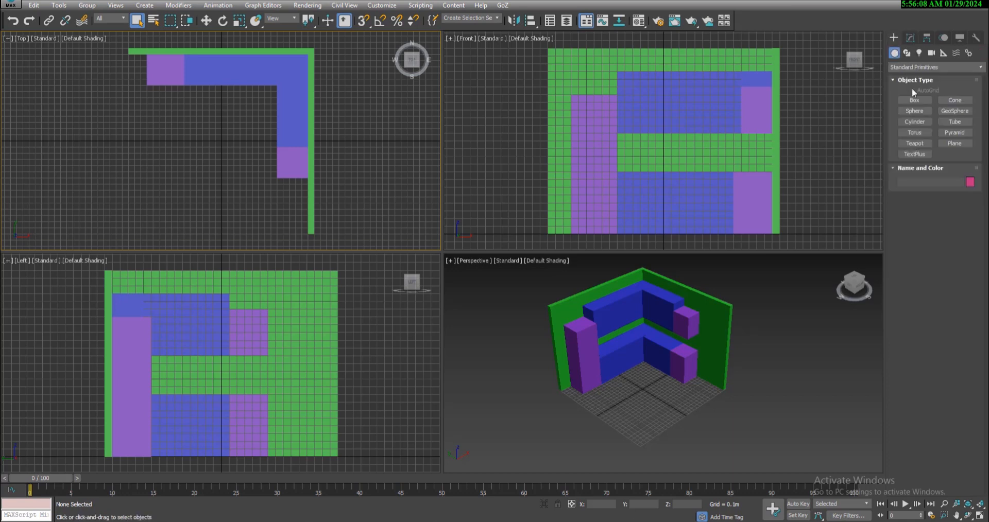
{"action": "left_click", "coordinate": [915, 100]}
{"action": "left_click", "coordinate": [363, 22]}
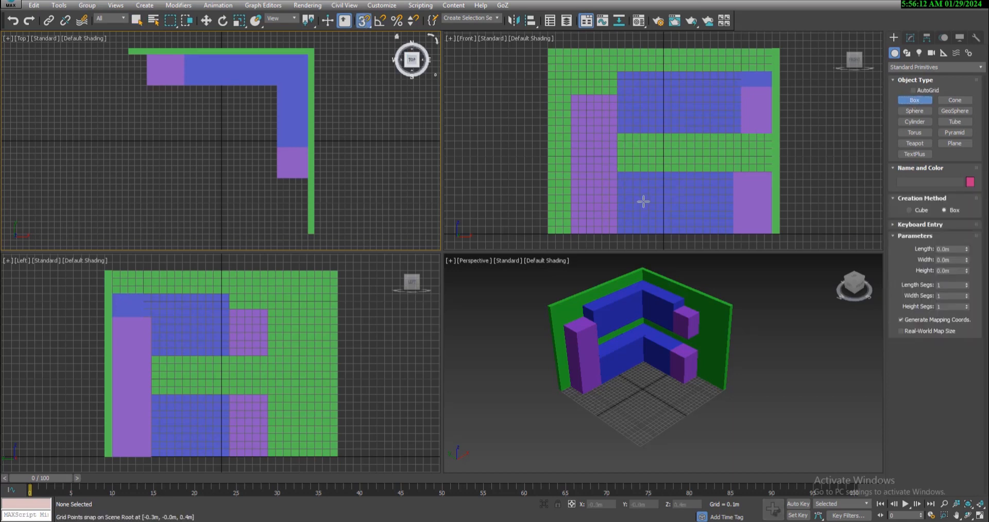
{"action": "middle_click_drag", "start_coordinate": [642, 201], "coordinate": [629, 183]}
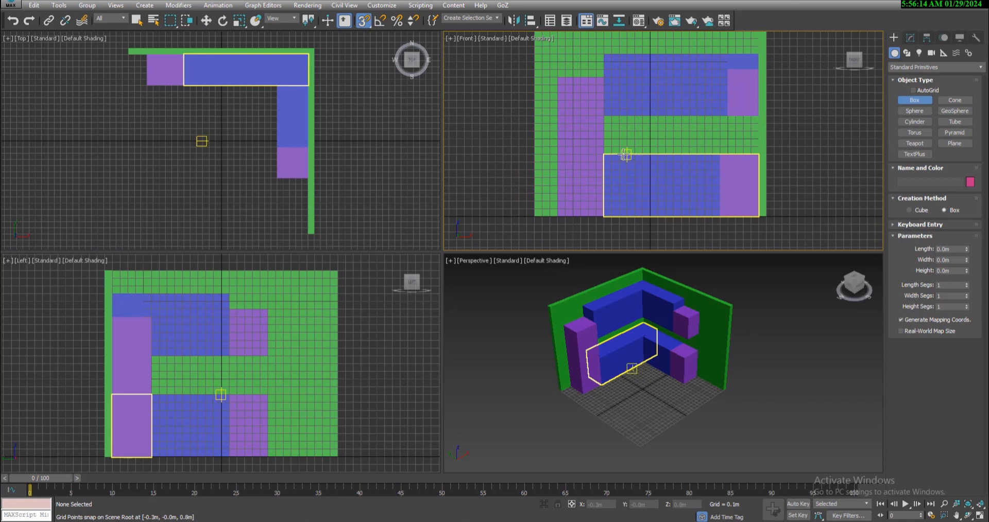
{"action": "scroll", "coordinate": [613, 155], "scroll_direction": "up", "scroll_amount": 5}
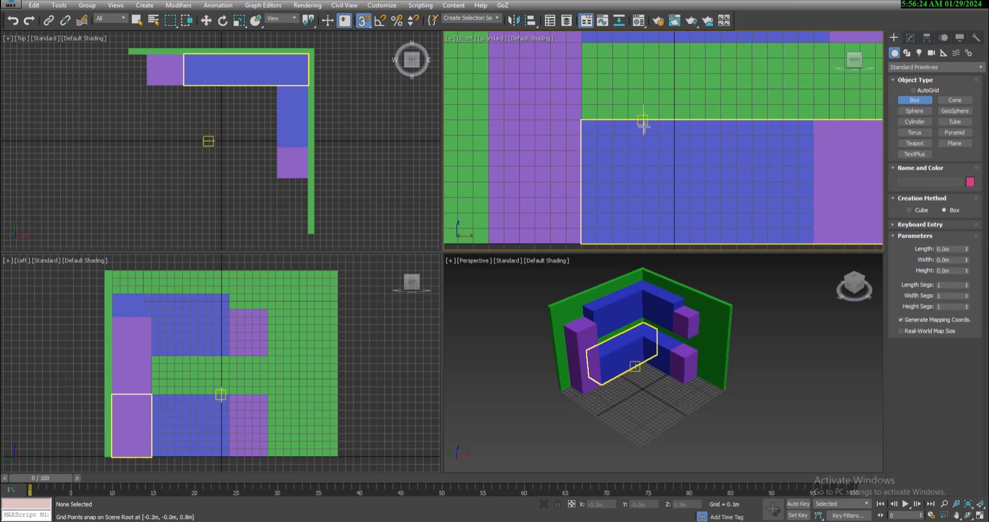
{"action": "left_click_drag", "start_coordinate": [582, 120], "coordinate": [656, 150]}
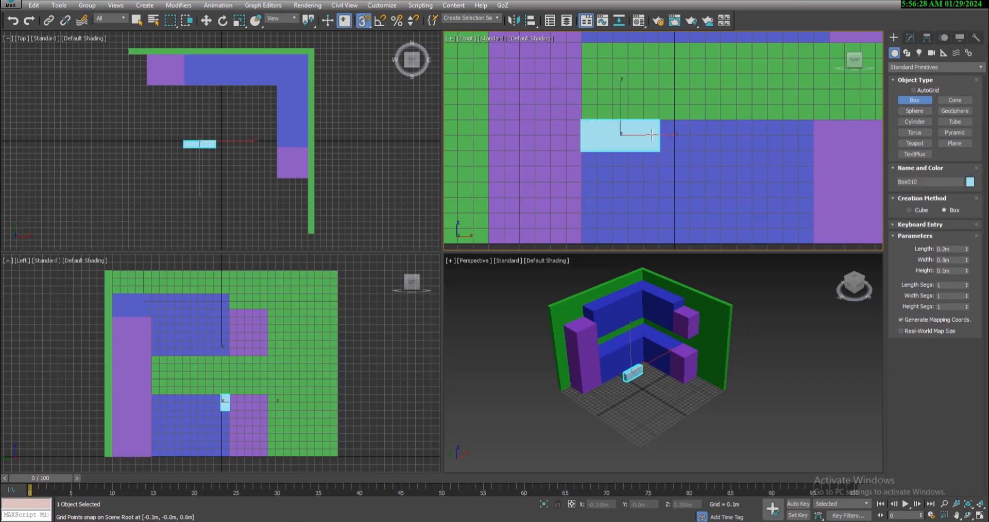
{"action": "left_click", "coordinate": [651, 135]}
{"action": "left_click", "coordinate": [950, 271]}
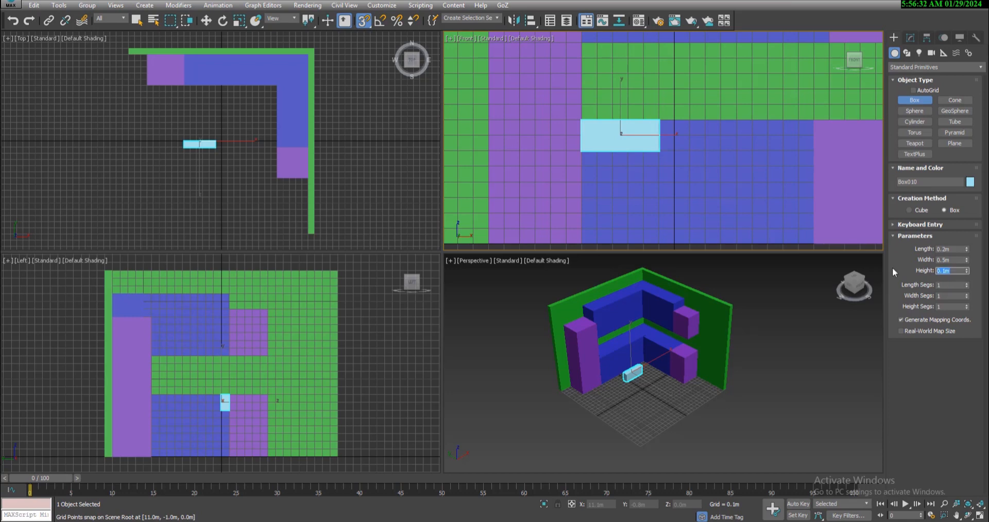
{"action": "type", "text": "0.02"}
{"action": "key", "text": "Return"}
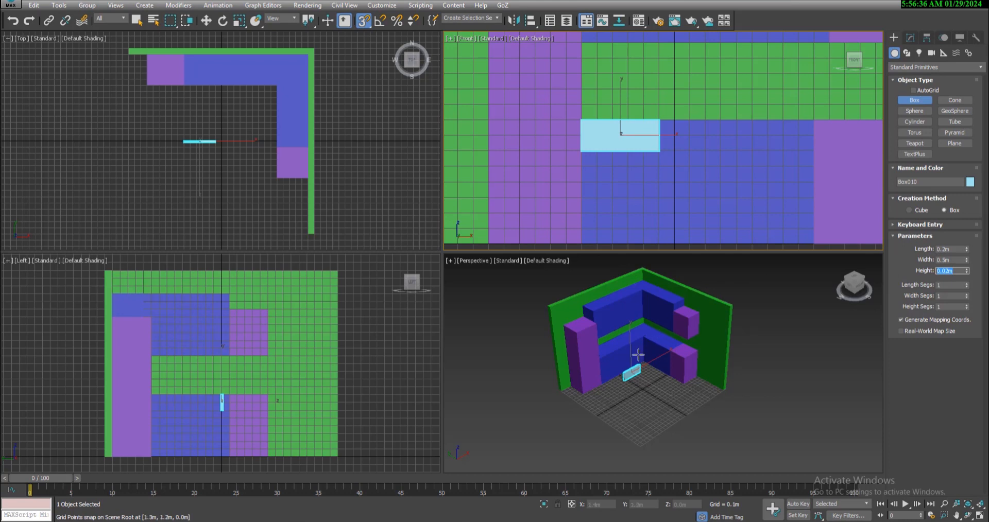
- Move the thin box in the Top view so it snaps against the front face of the back lower cabinet
{"action": "middle_click_drag", "start_coordinate": [227, 171], "coordinate": [273, 181]}
{"action": "key", "text": "w"}
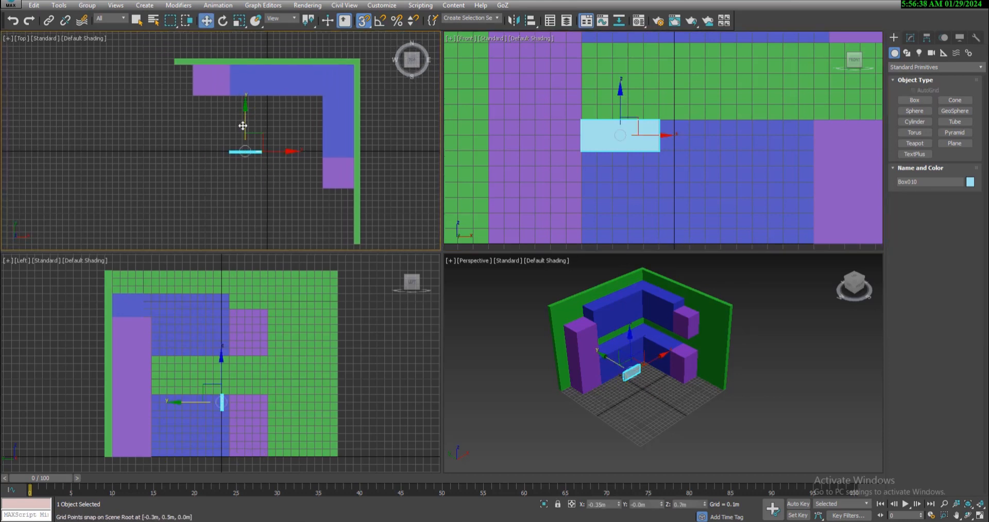
{"action": "left_click_drag", "start_coordinate": [244, 125], "coordinate": [234, 99]}
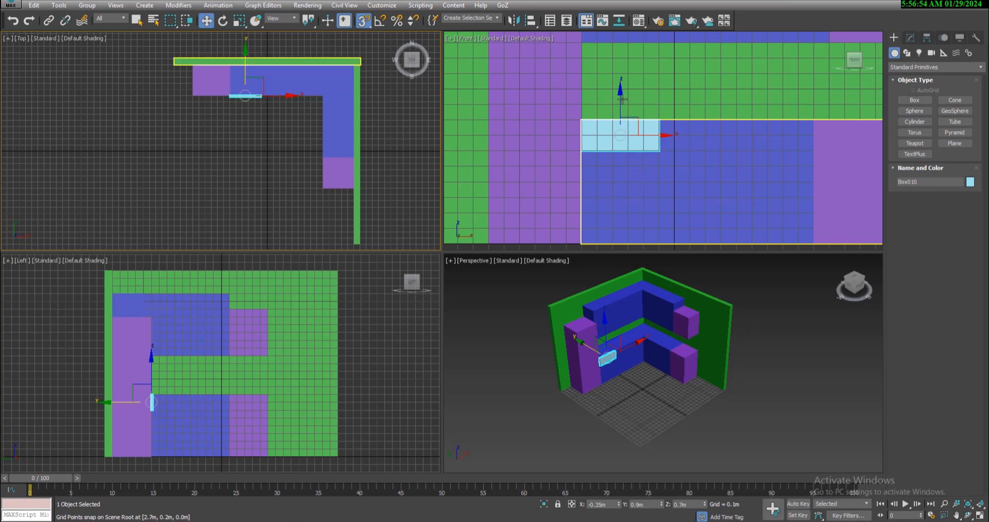
- Clone the drawer front straight downward as three copies, stacking them edge to edge to the cabinet's base
{"action": "middle_click_drag", "start_coordinate": [656, 147], "coordinate": [648, 149]}
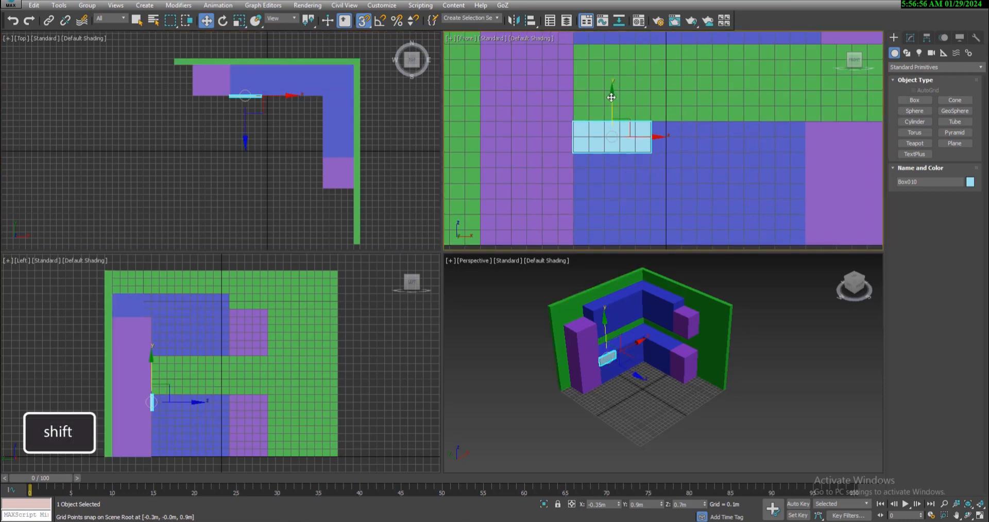
{"action": "mouse_move", "coordinate": [611, 97]}
{"action": "left_mouse_down", "text": "shift"}
{"action": "mouse_move", "coordinate": [611, 64]}
{"action": "mouse_move", "coordinate": [611, 172]}
{"action": "left_mouse_up", "text": "shift"}
{"action": "mouse_move", "coordinate": [490, 198]}
{"action": "left_mouse_down"}
{"action": "mouse_move", "coordinate": [716, 176]}
{"action": "mouse_move", "coordinate": [756, 138]}
{"action": "mouse_move", "coordinate": [729, 135]}
{"action": "left_mouse_up"}
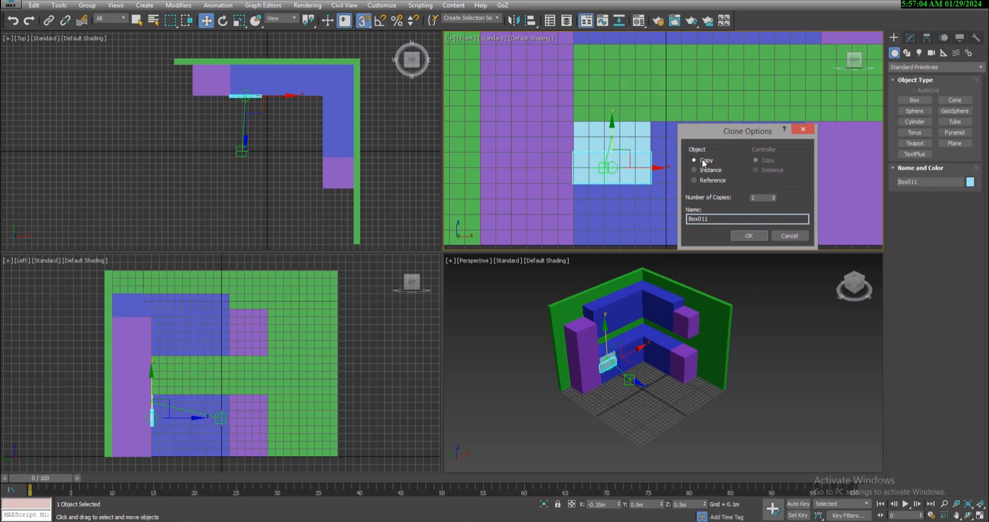
{"action": "left_click_drag", "start_coordinate": [764, 197], "coordinate": [742, 198]}
{"action": "left_click", "coordinate": [758, 236]}
{"action": "mouse_move", "coordinate": [621, 176]}
{"action": "left_mouse_down"}
{"action": "mouse_move", "coordinate": [630, 214]}
{"action": "mouse_move", "coordinate": [621, 222]}
{"action": "mouse_move", "coordinate": [631, 170]}
{"action": "mouse_move", "coordinate": [629, 221]}
{"action": "mouse_move", "coordinate": [652, 180]}
{"action": "left_mouse_up"}
{"action": "middle_click_drag", "start_coordinate": [636, 172], "coordinate": [597, 172]}
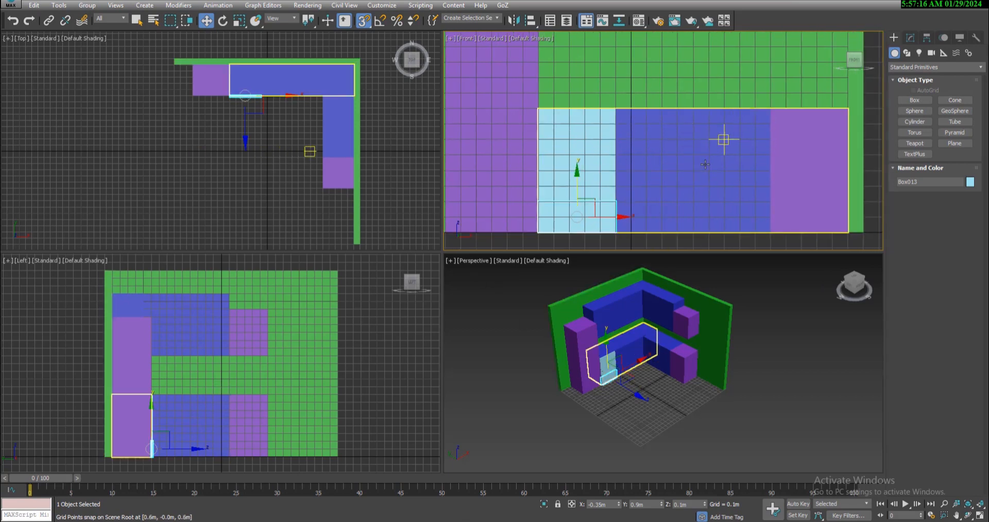
- Create a door panel box 0.8 m long, 0.5 m wide and 0.02 m high in the Front view, directly beside the drawer stack
{"action": "left_click", "coordinate": [914, 100]}
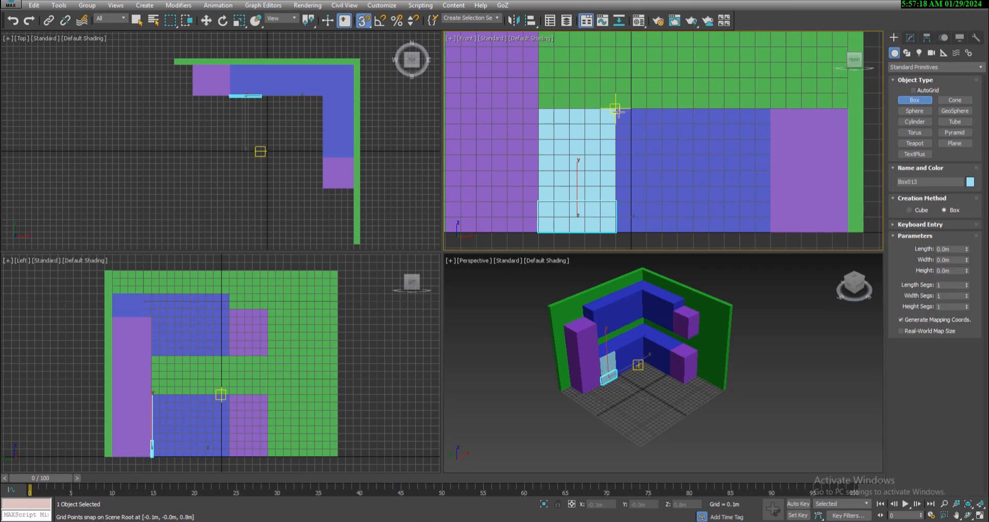
{"action": "left_click_drag", "start_coordinate": [616, 109], "coordinate": [692, 123]}
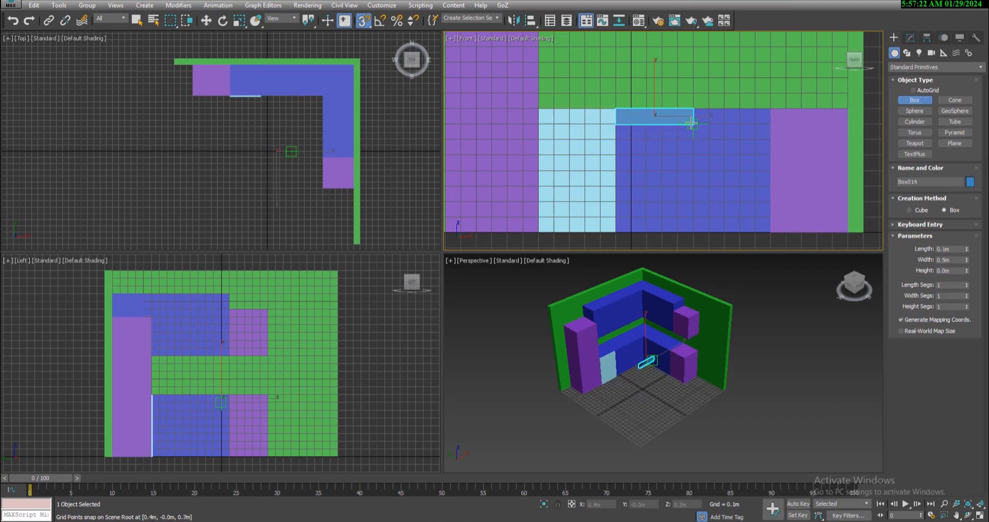
{"action": "left_click_drag", "start_coordinate": [692, 124], "coordinate": [696, 226]}
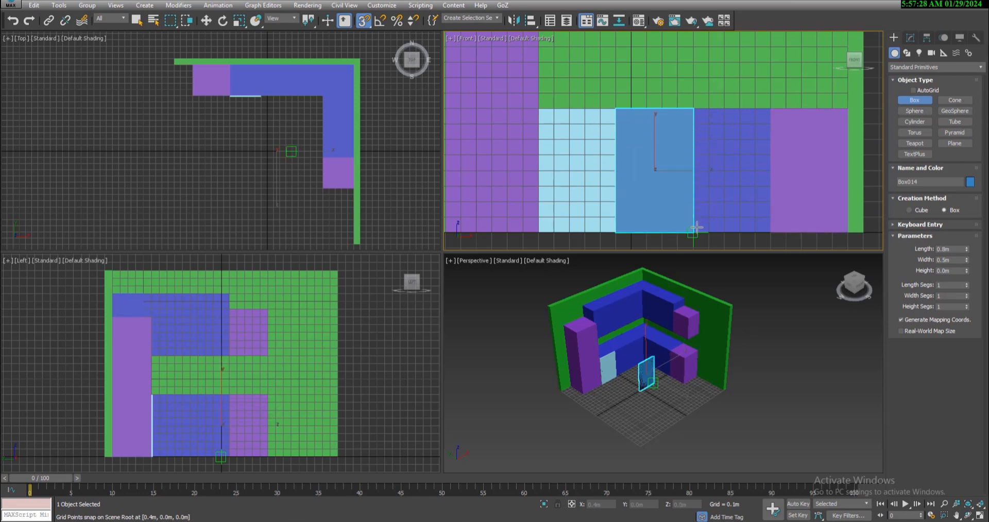
{"action": "left_click", "coordinate": [690, 205]}
{"action": "key", "text": "w"}
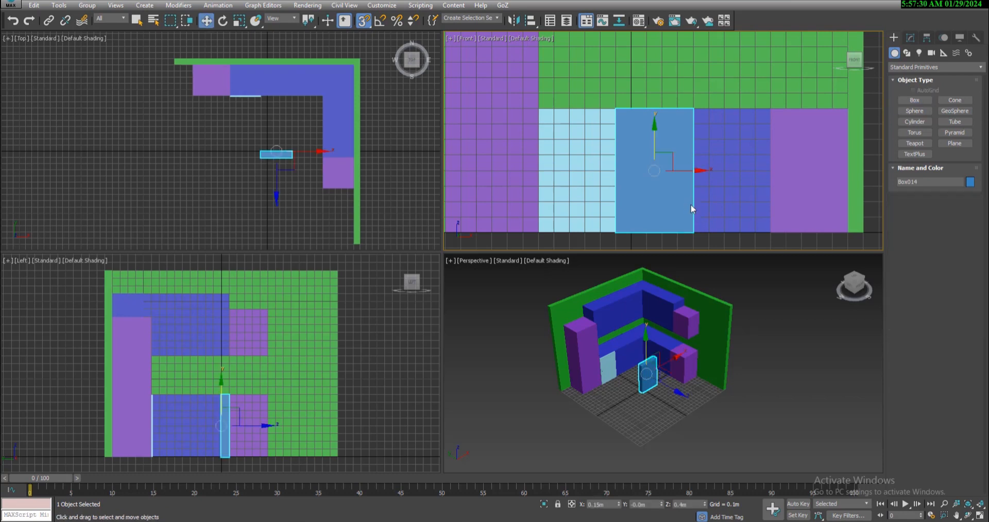
{"action": "left_click", "coordinate": [911, 37]}
{"action": "double_click", "coordinate": [958, 243]}
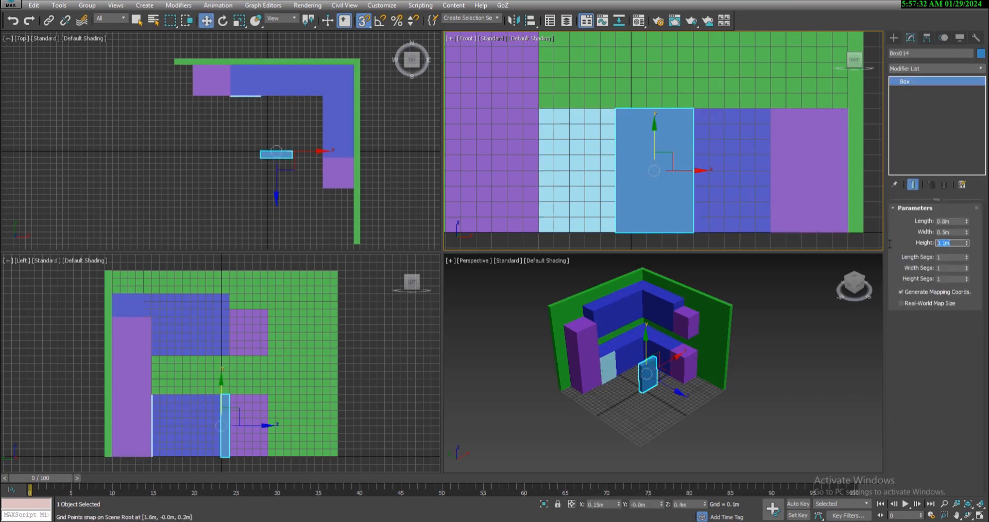
{"action": "type", "text": "0.02"}
{"action": "key", "text": "Return"}
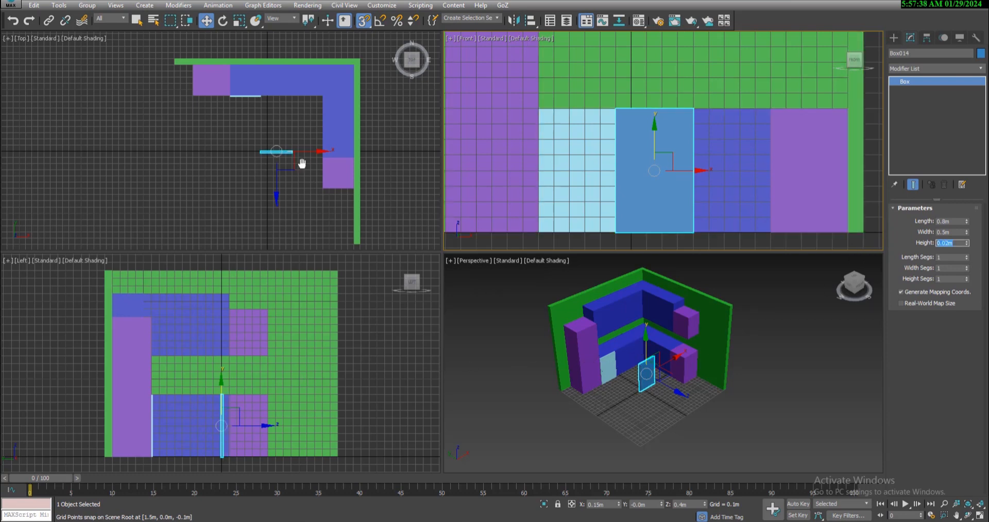
- Move the door panel in the Top view until it sits flush with the drawer fronts on the cabinet face
{"action": "middle_click_drag", "start_coordinate": [300, 160], "coordinate": [306, 178]}
{"action": "left_click_drag", "start_coordinate": [280, 136], "coordinate": [269, 114]}
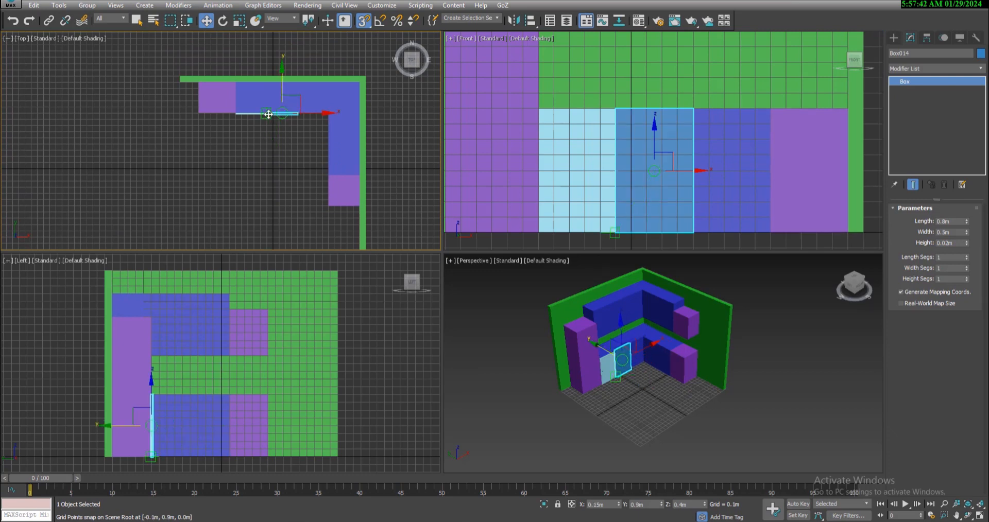
{"action": "scroll", "coordinate": [284, 106], "scroll_direction": "up", "scroll_amount": 3}
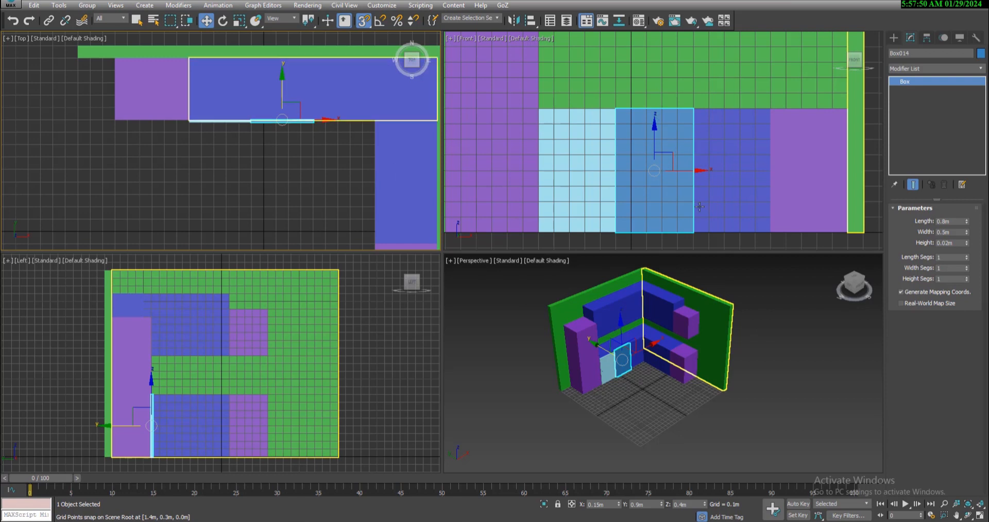
- Clone the door panel along the X axis as one copy on its right in the Front view
{"action": "middle_click_drag", "start_coordinate": [693, 186], "coordinate": [665, 175]}
{"action": "left_click_drag", "start_coordinate": [664, 175], "coordinate": [719, 177], "text": "shift"}
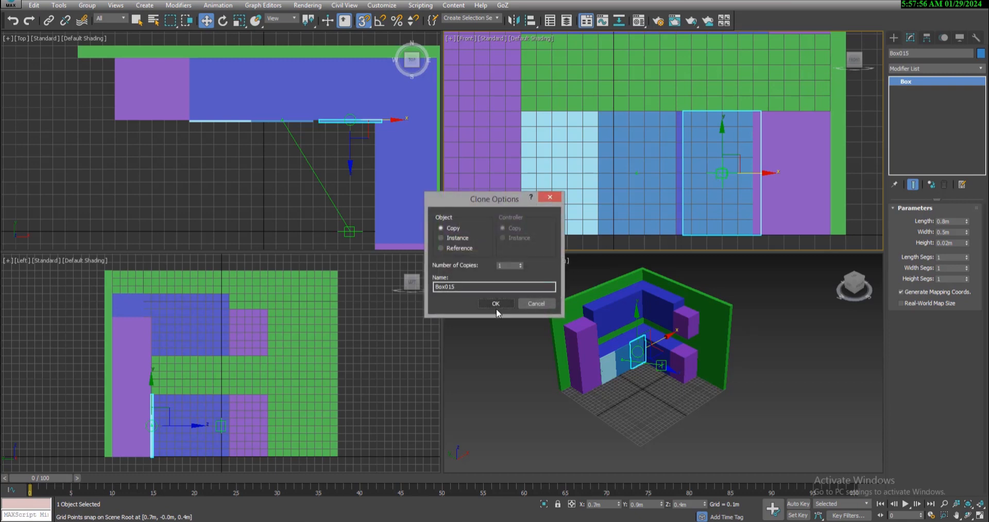
{"action": "left_click", "coordinate": [496, 308]}
- Turn off snapping and move the copied door panel along X to close the gap to the first door
{"action": "left_click_drag", "start_coordinate": [745, 175], "coordinate": [718, 177]}
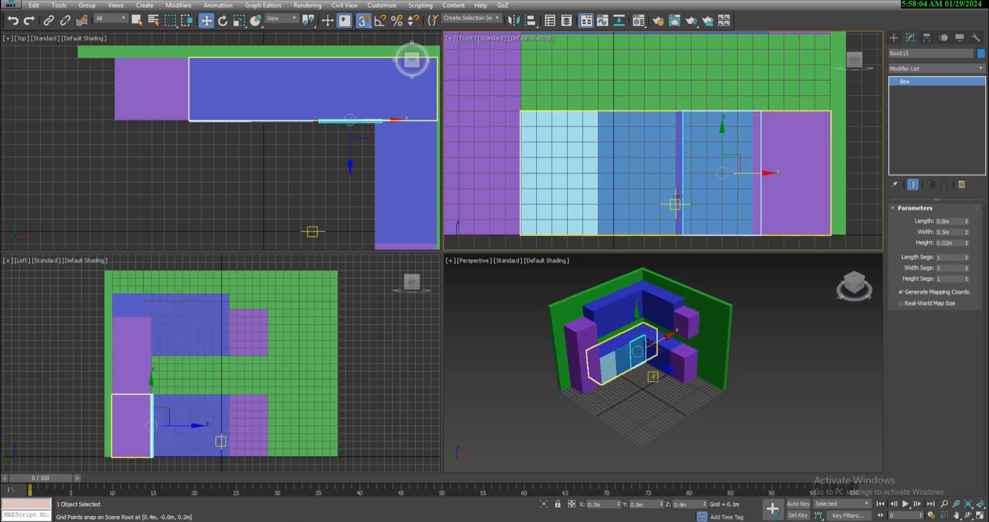
{"action": "scroll", "coordinate": [716, 186], "scroll_direction": "up", "scroll_amount": 3}
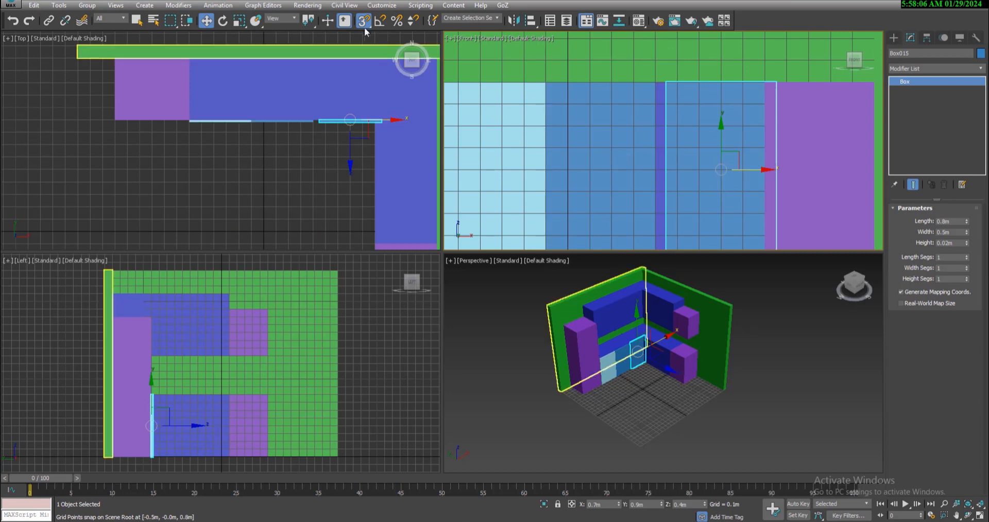
{"action": "scroll", "coordinate": [670, 150], "scroll_direction": "up", "scroll_amount": 3}
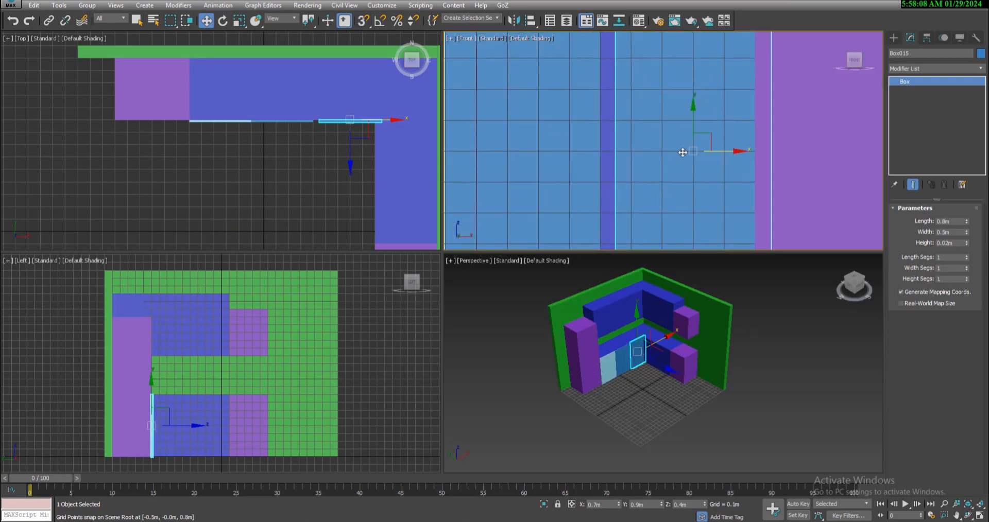
{"action": "left_click_drag", "start_coordinate": [724, 153], "coordinate": [712, 153]}
{"action": "scroll", "coordinate": [644, 144], "scroll_direction": "up", "scroll_amount": 5}
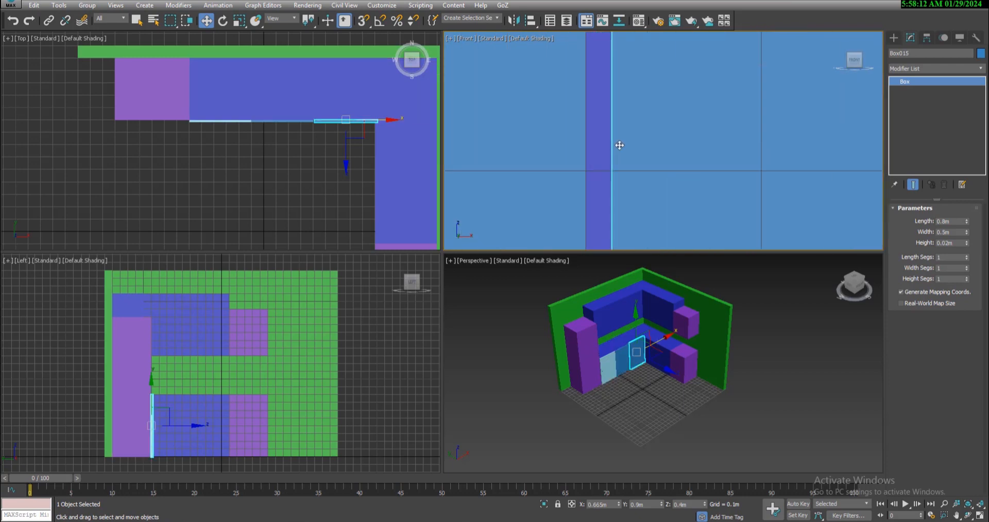
{"action": "left_click_drag", "start_coordinate": [645, 143], "coordinate": [610, 141]}
{"action": "scroll", "coordinate": [623, 170], "scroll_direction": "down", "scroll_amount": 5}
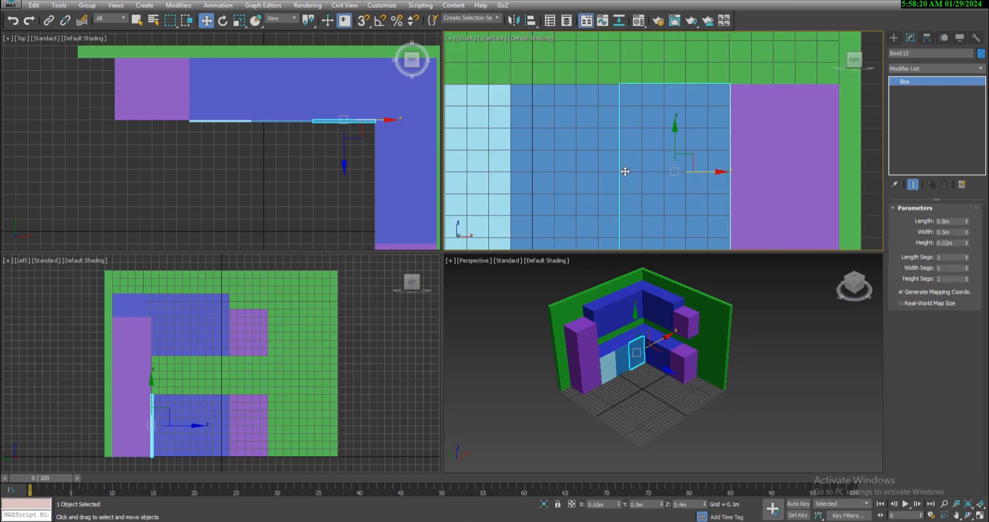
{"action": "scroll", "coordinate": [626, 174], "scroll_direction": "down", "scroll_amount": 2}
- With snapping on, draw a box 0.8 m long and 0.5 m wide in the Left view, over the lower cabinet beside the purple end cabinet
{"action": "scroll", "coordinate": [619, 394], "scroll_direction": "up", "scroll_amount": 8}
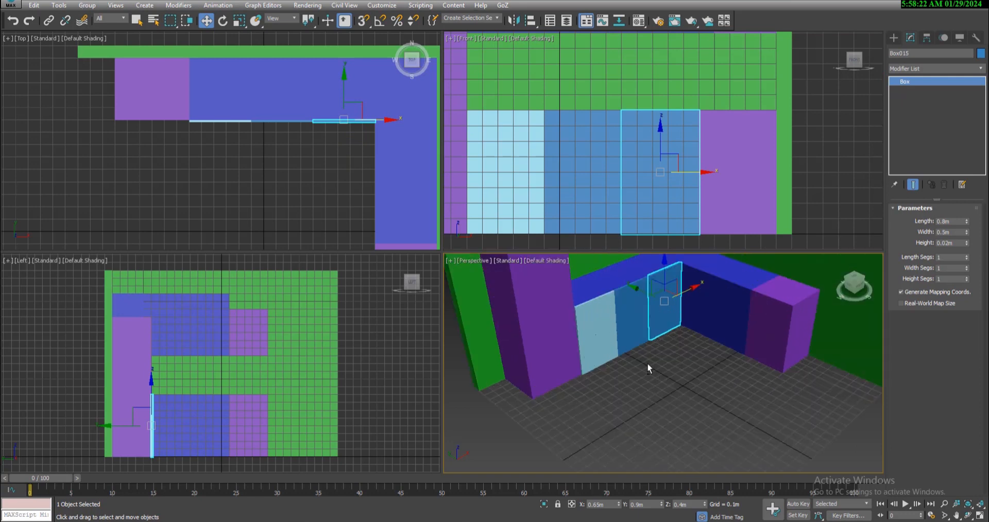
{"action": "middle_click_drag", "start_coordinate": [647, 363], "coordinate": [646, 403]}
{"action": "scroll", "coordinate": [685, 335], "scroll_direction": "up", "scroll_amount": 5}
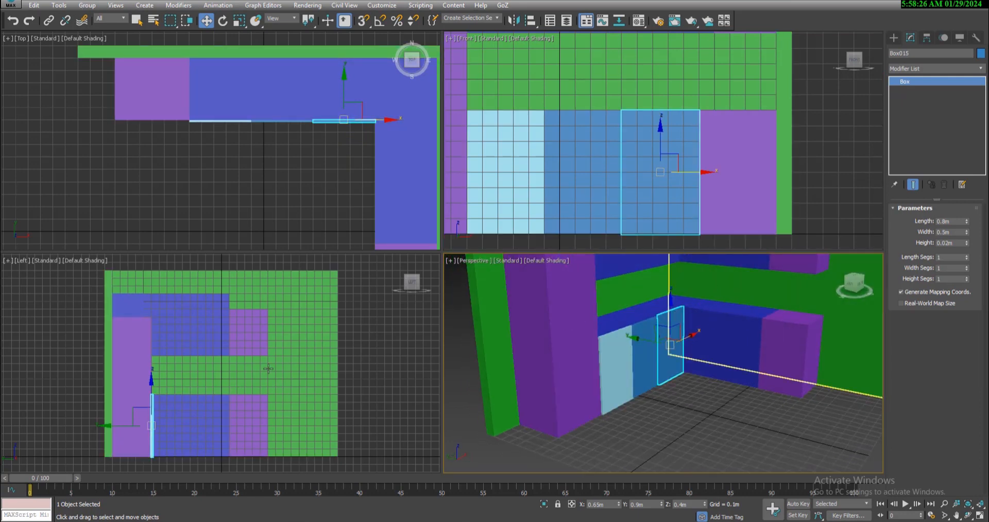
{"action": "middle_click_drag", "start_coordinate": [232, 372], "coordinate": [259, 360]}
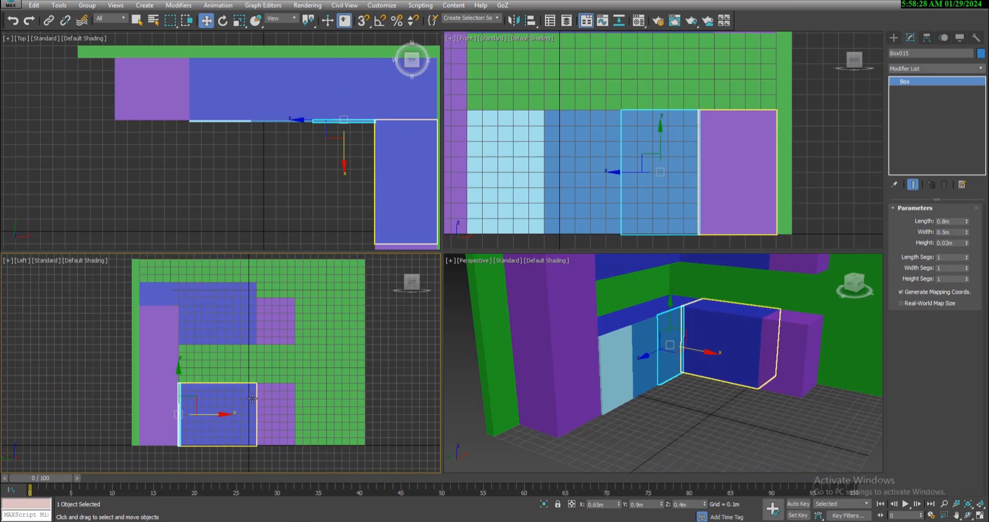
{"action": "middle_click_drag", "start_coordinate": [238, 386], "coordinate": [247, 363]}
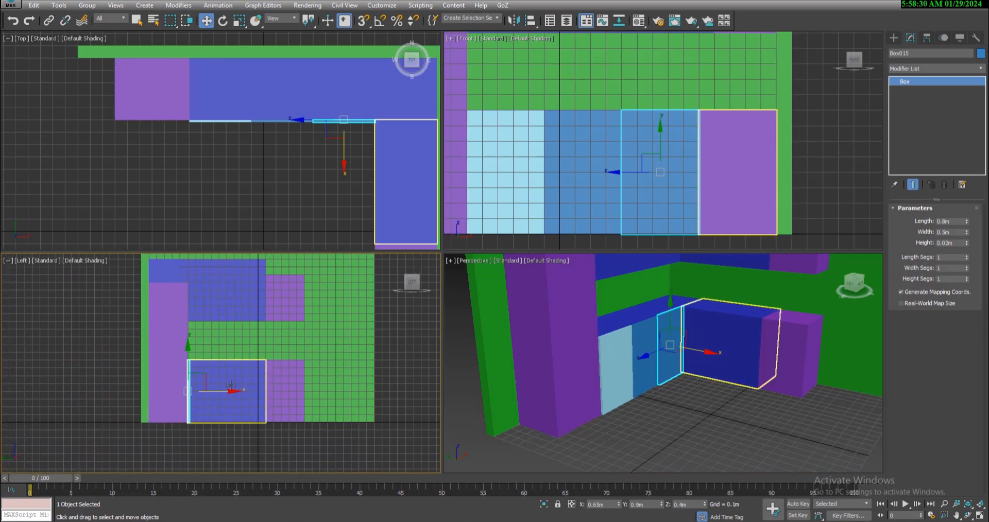
{"action": "scroll", "coordinate": [252, 377], "scroll_direction": "up", "scroll_amount": 3}
{"action": "left_click", "coordinate": [894, 37]}
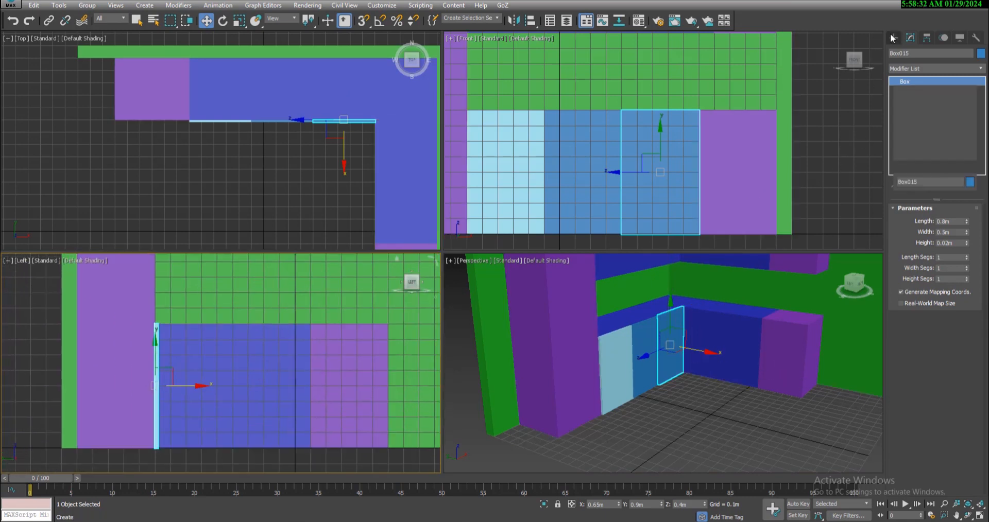
{"action": "left_click", "coordinate": [913, 99]}
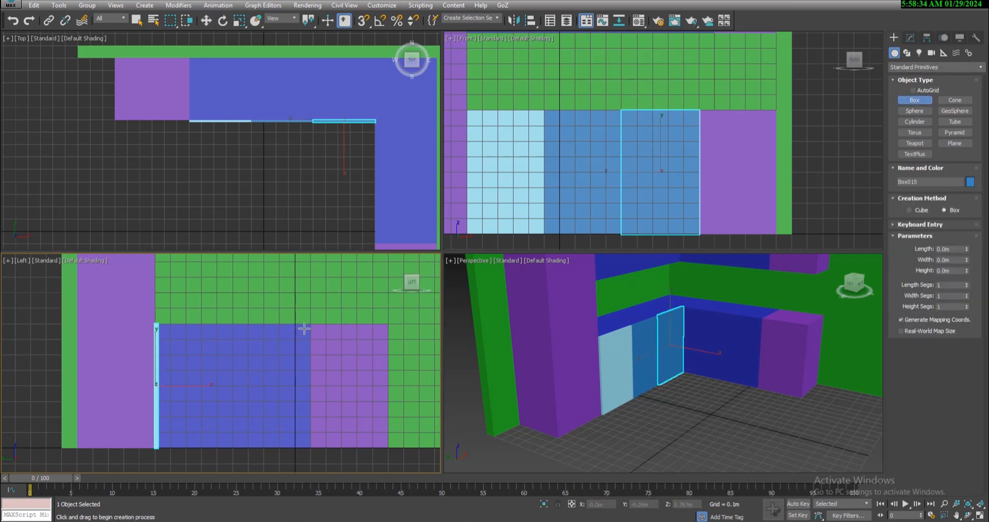
{"action": "key", "text": "s"}
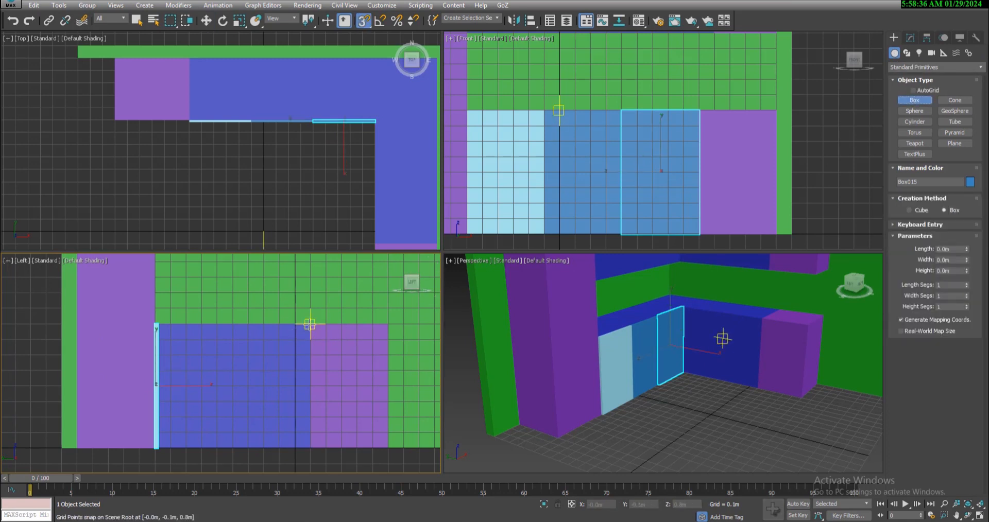
{"action": "left_click_drag", "start_coordinate": [311, 324], "coordinate": [235, 424]}
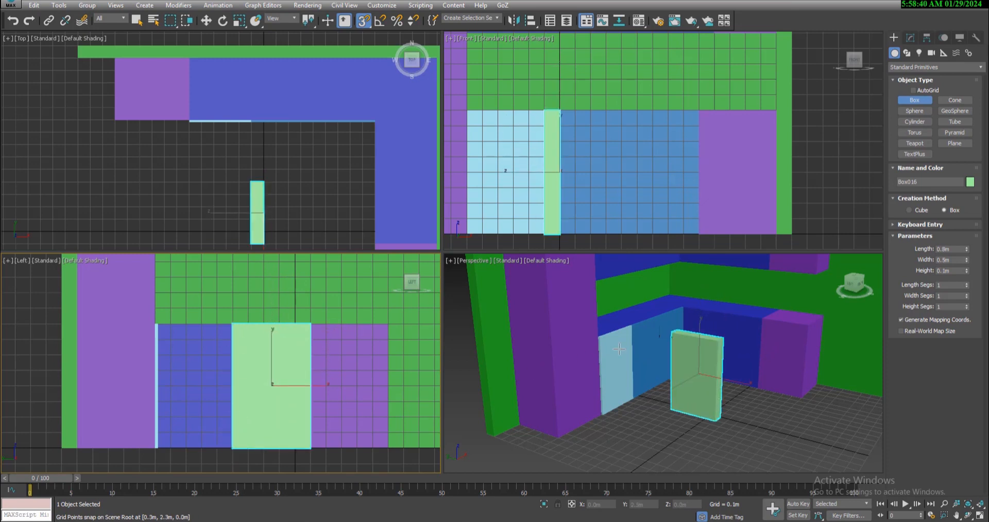
- Set the new door panel's height to 0.02 m
{"action": "double_click", "coordinate": [952, 271]}
{"action": "type", "text": "0"}
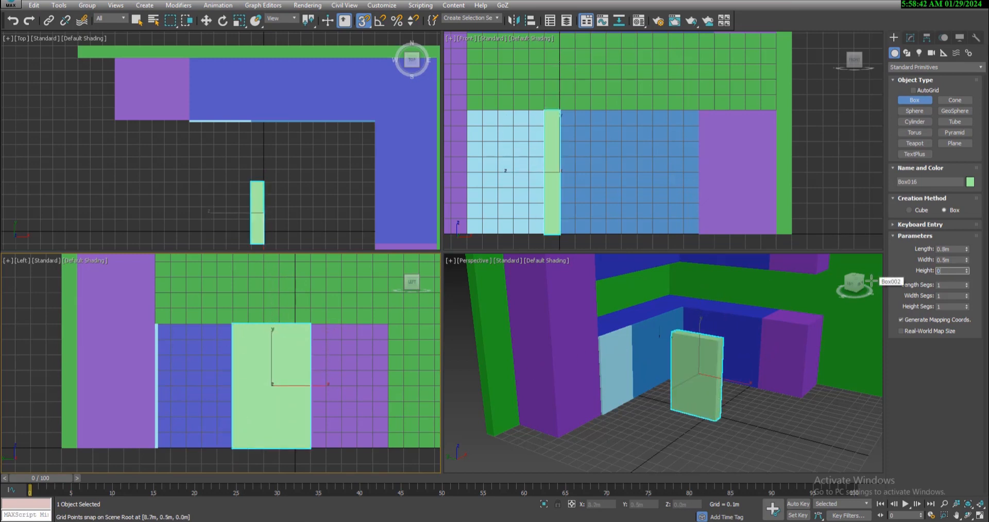
{"action": "type", "text": ".02"}
{"action": "key", "text": "Return"}
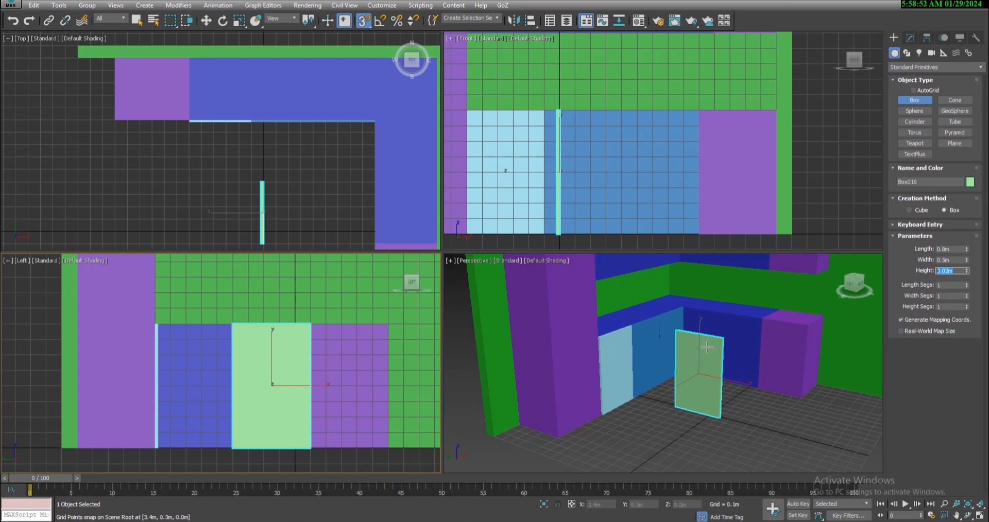
- Move the new panel along X in the Top view until it meets the front face of the side run of lower cabinets
{"action": "key", "text": "w"}
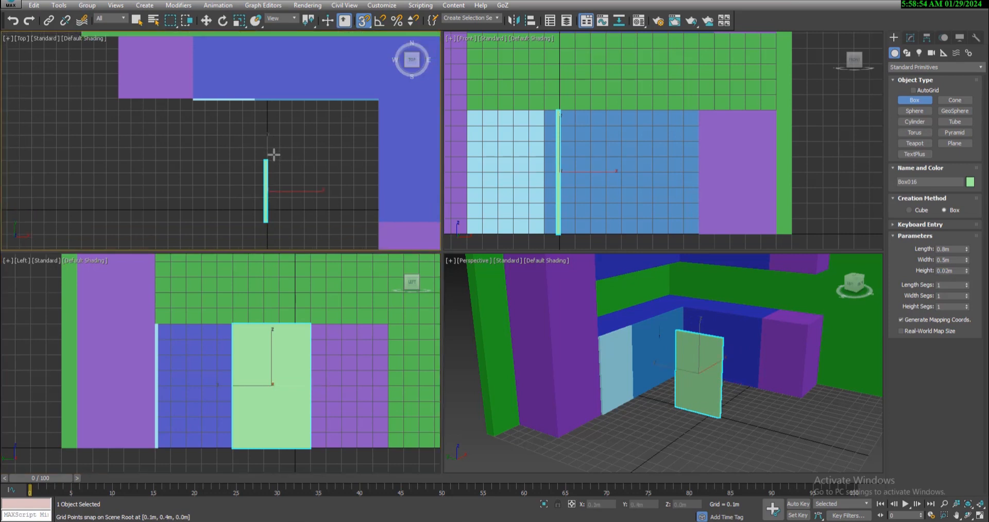
{"action": "middle_click_drag", "start_coordinate": [269, 155], "coordinate": [293, 216]}
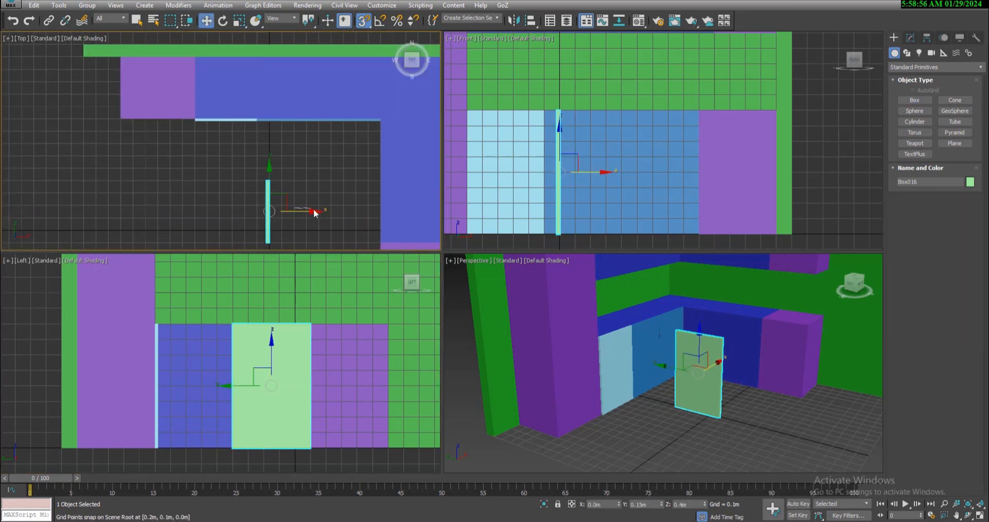
{"action": "left_click", "coordinate": [291, 216]}
{"action": "key", "text": "ctrl+z"}
{"action": "left_click_drag", "start_coordinate": [299, 213], "coordinate": [380, 213]}
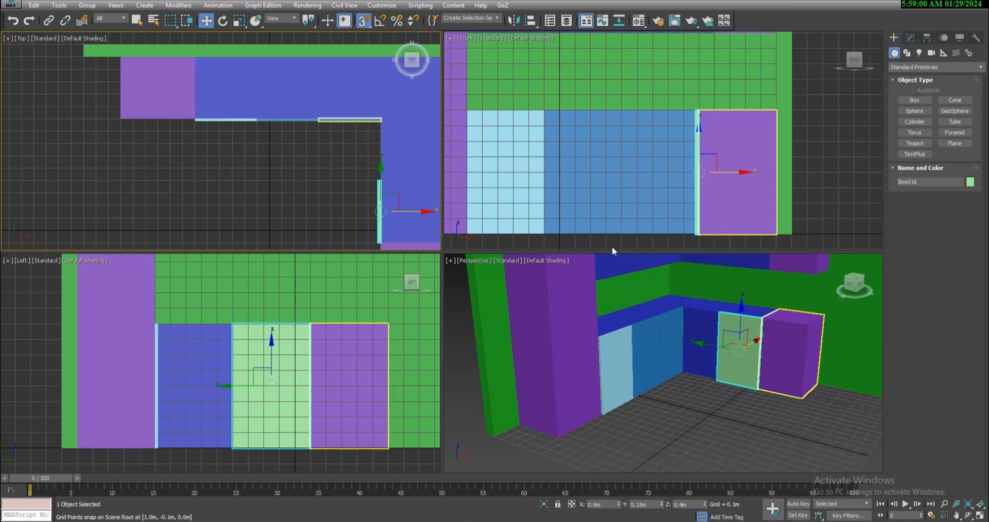
- Clone the light green door panel in the Left view as one copy placed on its inner-corner side
{"action": "scroll", "coordinate": [339, 369], "scroll_direction": "up", "scroll_amount": 4}
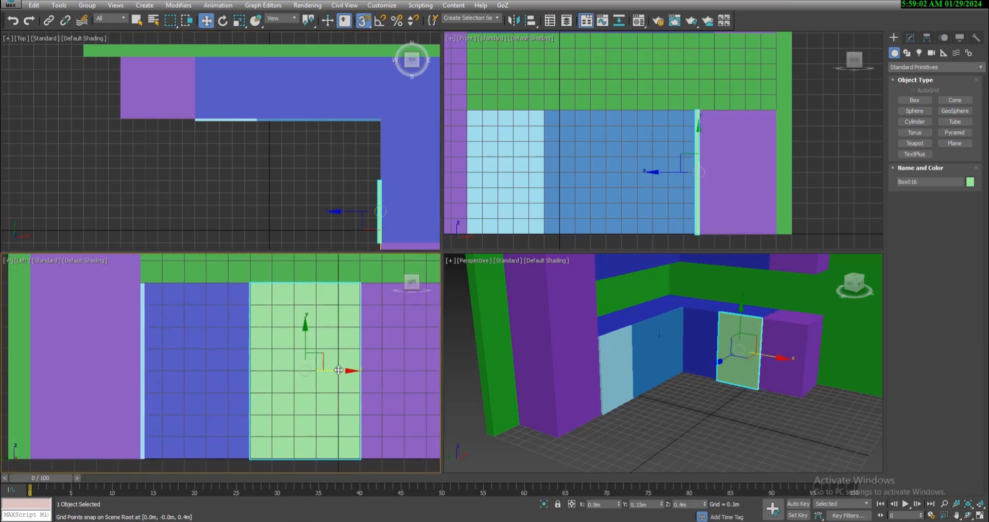
{"action": "key", "text": "s"}
{"action": "key", "text": "s"}
{"action": "left_click_drag", "start_coordinate": [338, 371], "coordinate": [194, 374], "text": "shift"}
{"action": "left_click", "coordinate": [486, 302]}
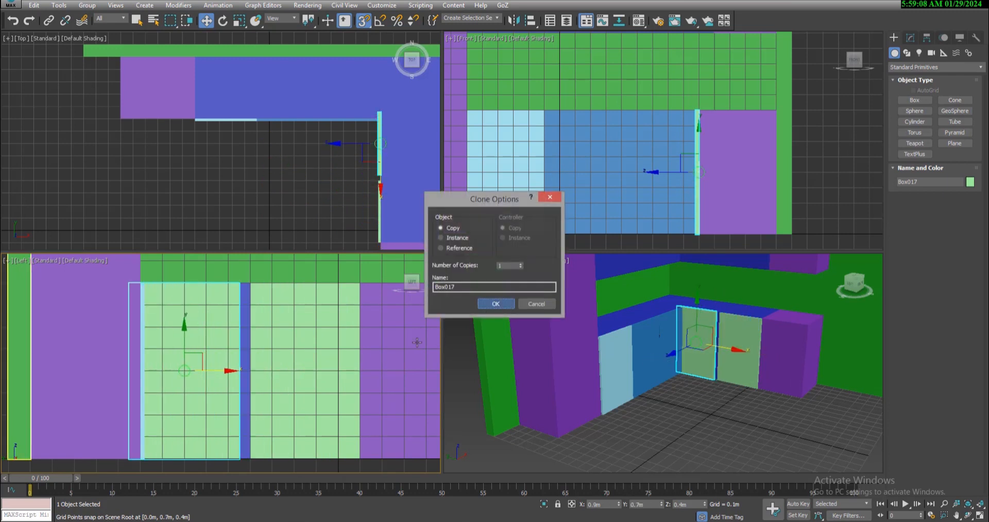
- Turn off snapping and move the copied green panel horizontally in the Left view to close the gap to the first green panel
{"action": "middle_click_drag", "start_coordinate": [210, 360], "coordinate": [226, 350]}
{"action": "scroll", "coordinate": [227, 350], "scroll_direction": "up", "scroll_amount": 3}
{"action": "key", "text": "s"}
{"action": "left_click_drag", "start_coordinate": [241, 343], "coordinate": [259, 340]}
{"action": "scroll", "coordinate": [344, 334], "scroll_direction": "up", "scroll_amount": 7}
{"action": "scroll", "coordinate": [241, 351], "scroll_direction": "down", "scroll_amount": 5}
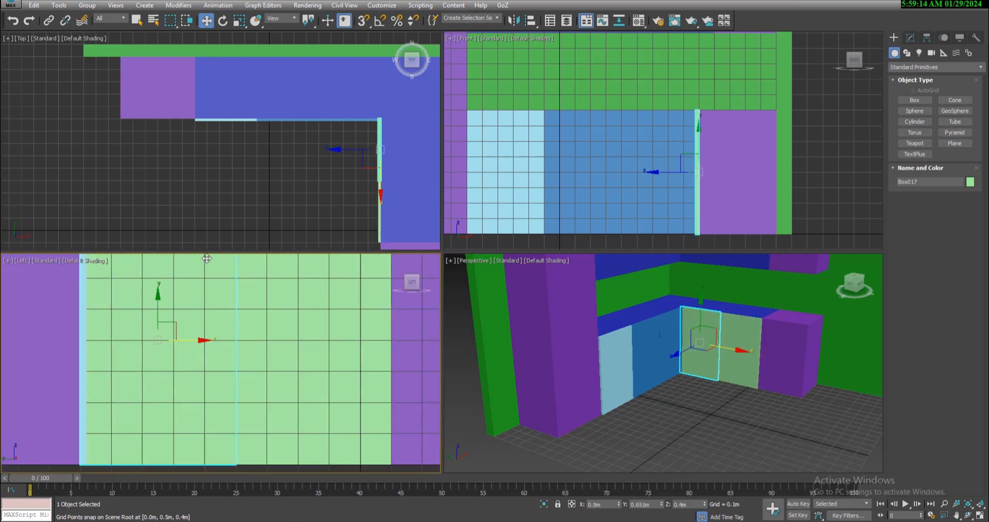
{"action": "scroll", "coordinate": [282, 288], "scroll_direction": "up", "scroll_amount": 3}
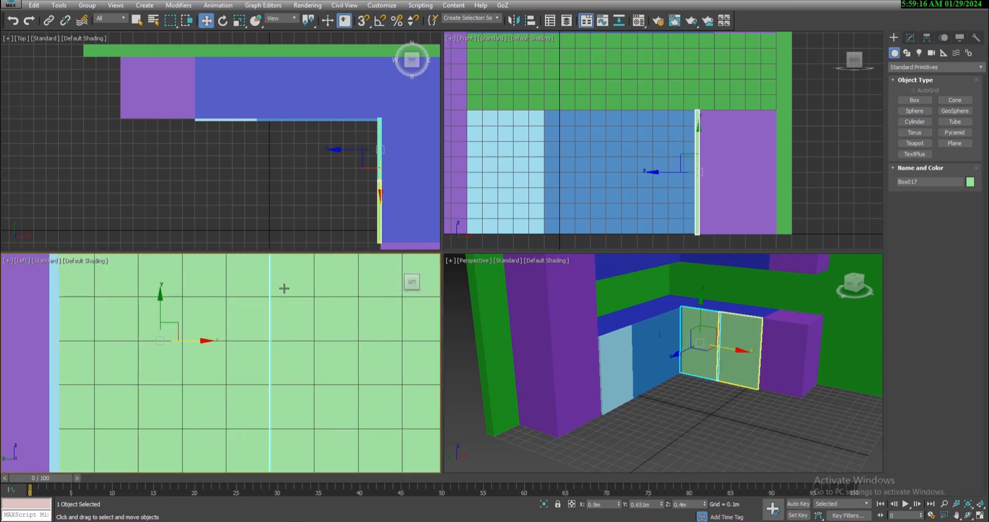
{"action": "left_click_drag", "start_coordinate": [277, 344], "coordinate": [277, 344]}
{"action": "scroll", "coordinate": [688, 387], "scroll_direction": "down", "scroll_amount": 5}
{"action": "mouse_move", "coordinate": [688, 388]}
{"action": "middle_mouse_down", "text": "alt"}
{"action": "mouse_move", "coordinate": [672, 376]}
{"action": "mouse_move", "coordinate": [680, 397]}
{"action": "middle_mouse_up", "text": "alt"}
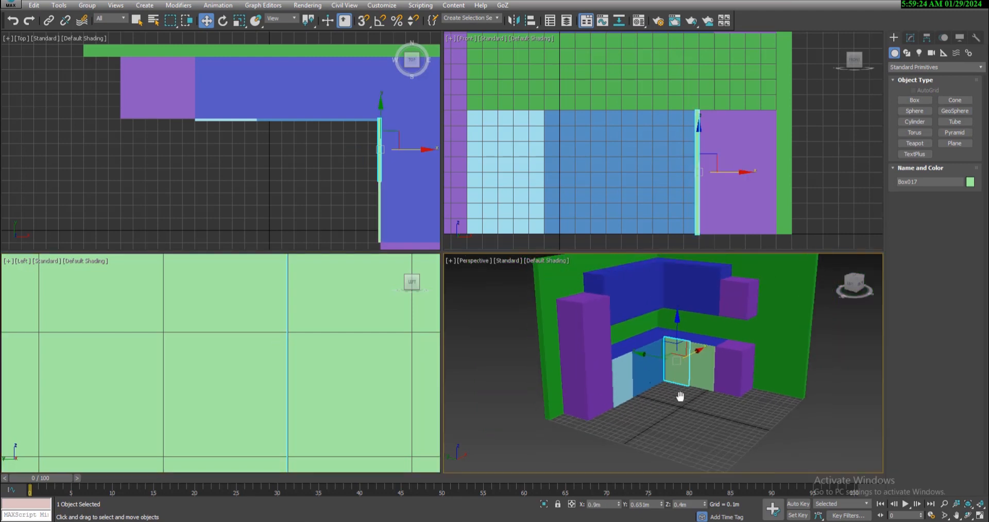
- Clone the blue door panel beside the drawer stack in the Front view as one copy over the tall cabinet, and turn snapping on
{"action": "scroll", "coordinate": [570, 206], "scroll_direction": "down", "scroll_amount": 5}
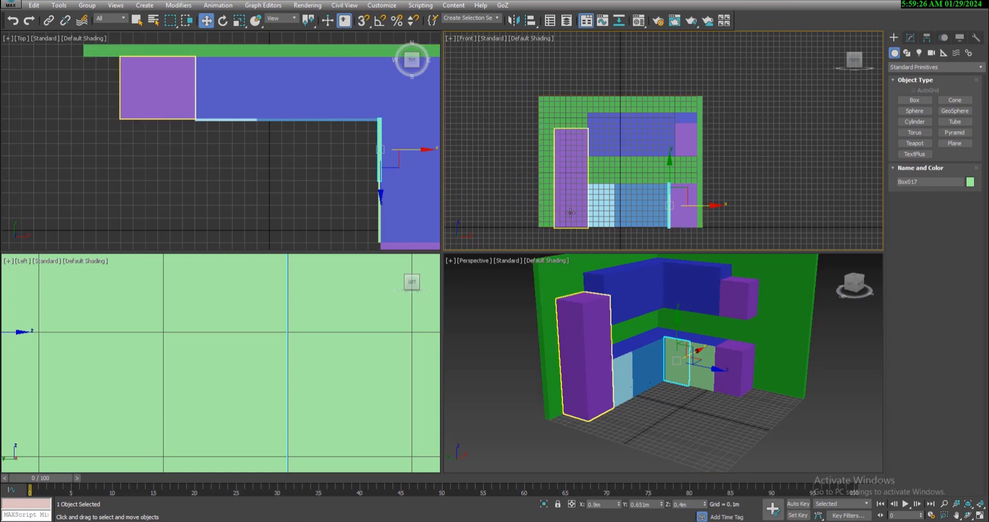
{"action": "scroll", "coordinate": [676, 360], "scroll_direction": "up", "scroll_amount": 2}
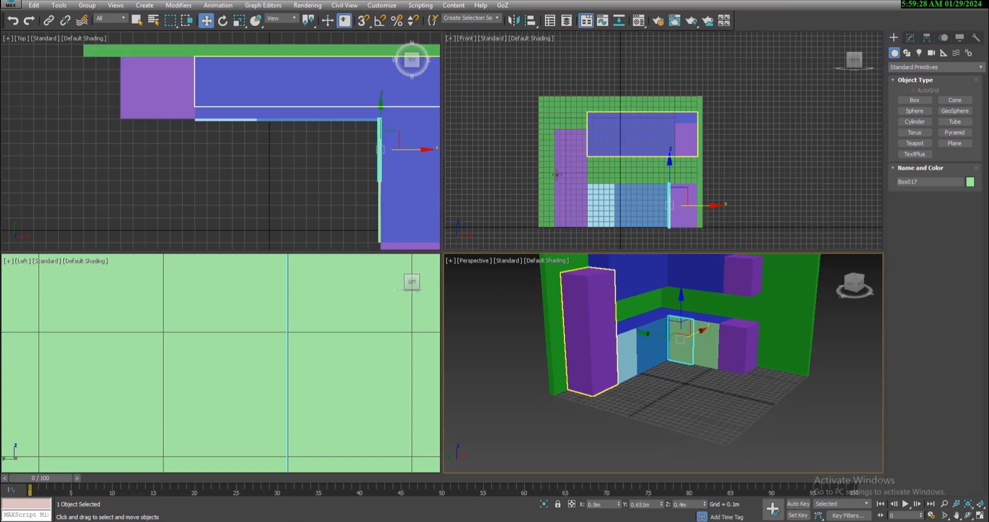
{"action": "scroll", "coordinate": [613, 195], "scroll_direction": "up", "scroll_amount": 5}
{"action": "left_click", "coordinate": [672, 171]}
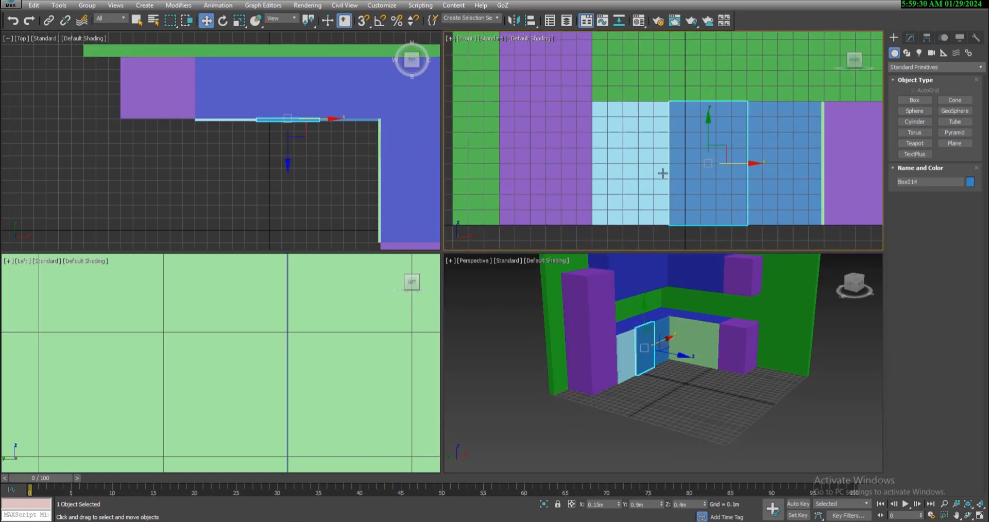
{"action": "left_click_drag", "start_coordinate": [737, 169], "coordinate": [547, 176], "text": "shift"}
{"action": "key", "text": "s"}
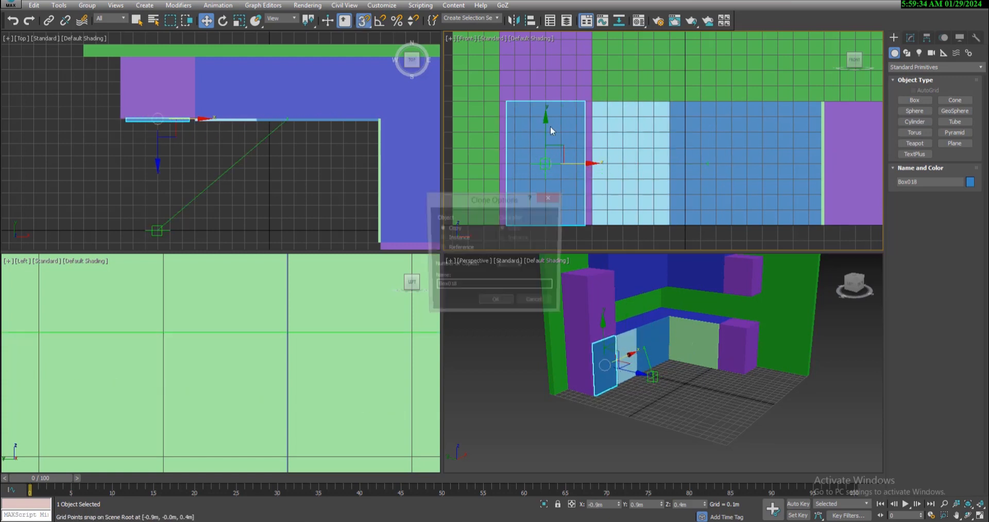
{"action": "key", "text": "Return"}
- Set the copied panel's width and length to 0.6 m and move it down to the base of the tall cabinet
{"action": "left_click", "coordinate": [911, 39]}
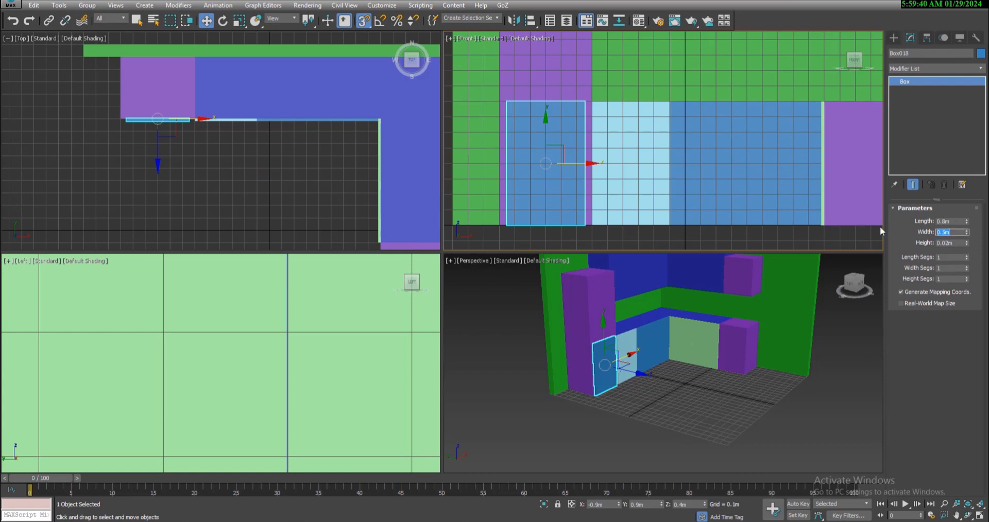
{"action": "type", "text": "0"}
{"action": "key", "text": "Return"}
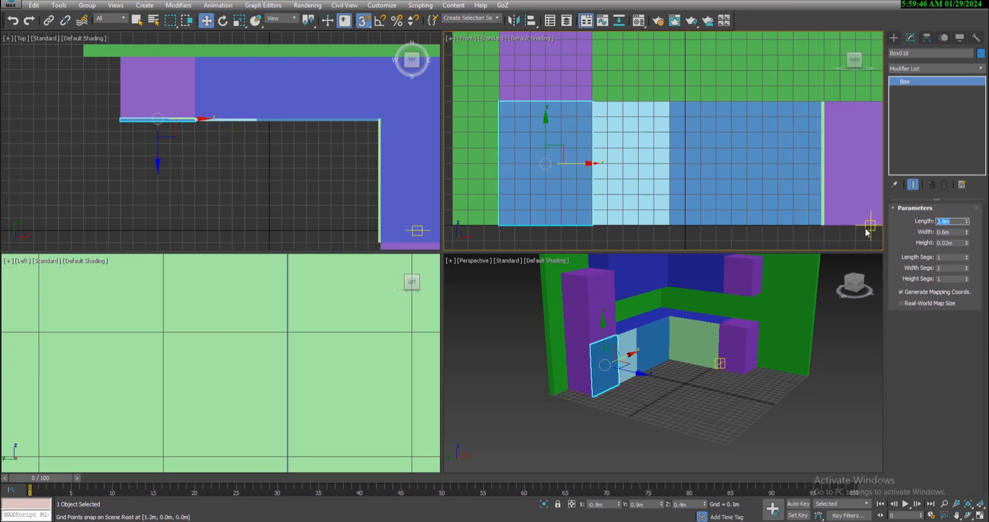
{"action": "key", "text": "Return"}
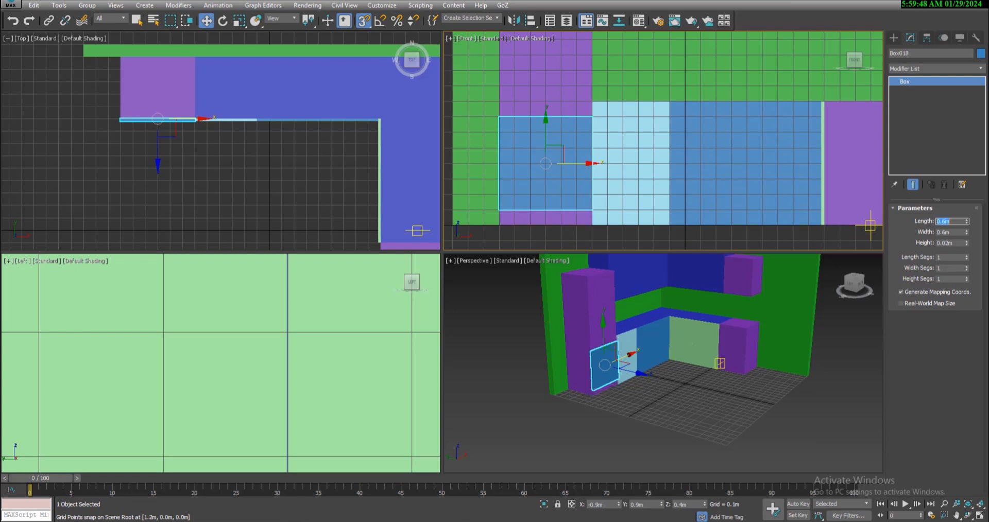
{"action": "left_click_drag", "start_coordinate": [545, 146], "coordinate": [562, 173]}
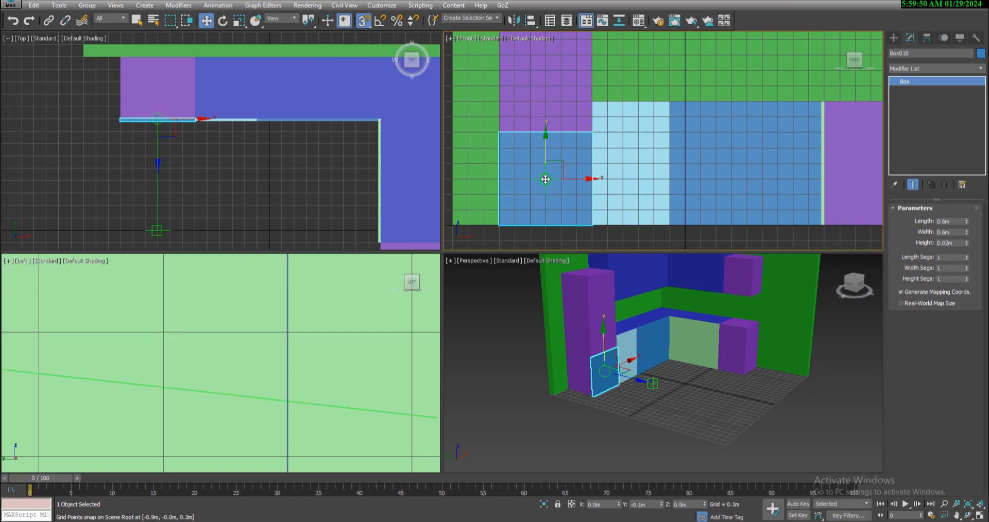
- Clone the tall cabinet's lower panel upward in the Front view as one copy on the upper part of the cabinet
{"action": "mouse_move", "coordinate": [562, 174]}
{"action": "middle_mouse_down"}
{"action": "mouse_move", "coordinate": [564, 205]}
{"action": "mouse_move", "coordinate": [586, 169]}
{"action": "middle_mouse_up"}
{"action": "scroll", "coordinate": [564, 204], "scroll_direction": "down", "scroll_amount": 4}
{"action": "scroll", "coordinate": [574, 173], "scroll_direction": "up", "scroll_amount": 2}
{"action": "left_click_drag", "start_coordinate": [564, 181], "coordinate": [565, 114], "text": "shift"}
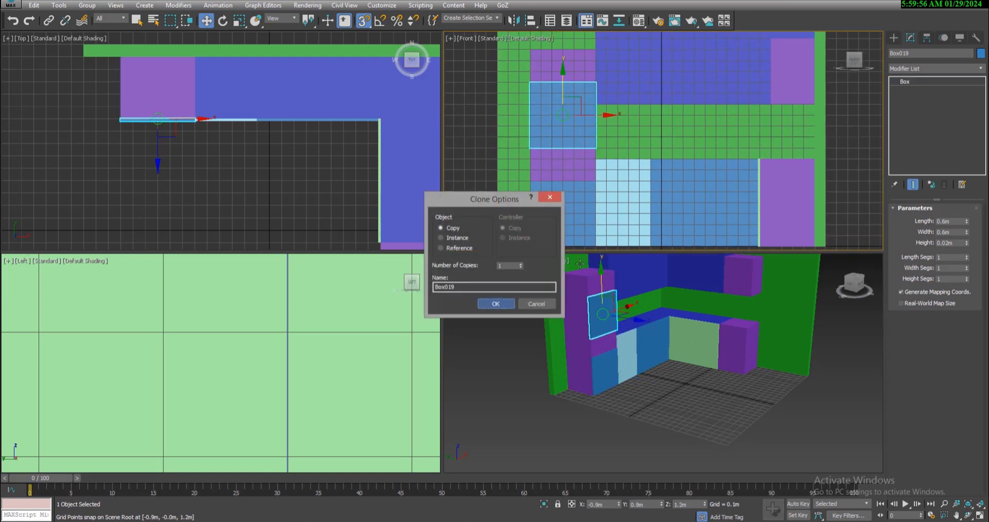
{"action": "left_click", "coordinate": [503, 305]}
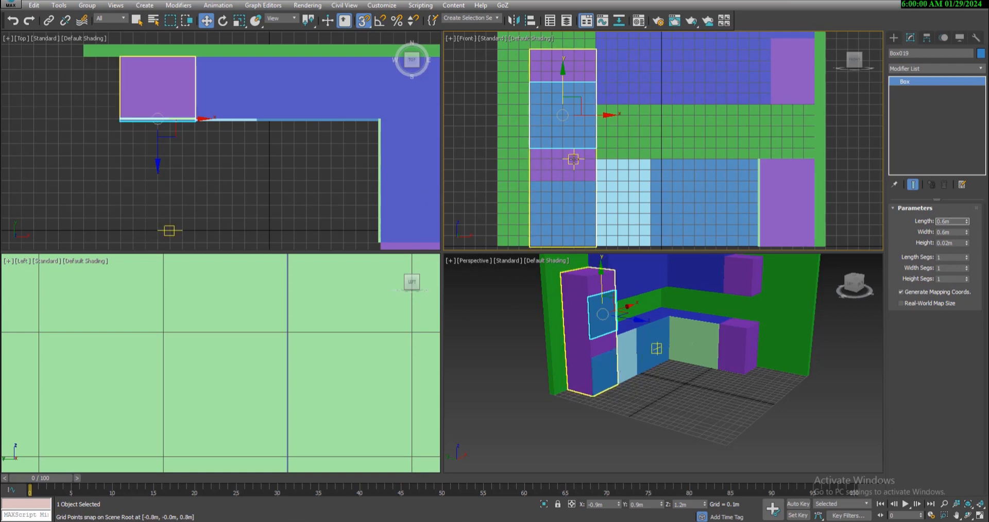
- Set the upper tall-cabinet panel's length to 1.2 m
{"action": "scroll", "coordinate": [542, 162], "scroll_direction": "up", "scroll_amount": 2}
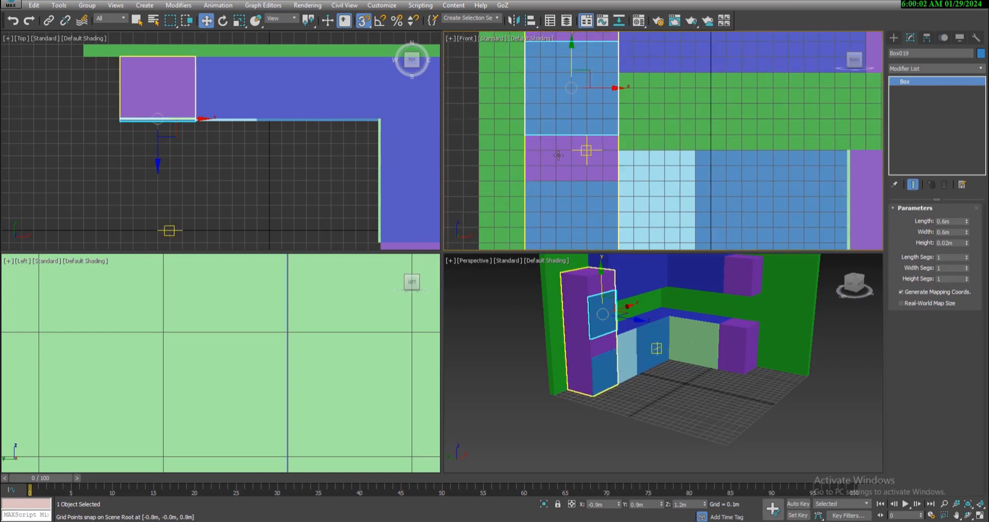
{"action": "middle_click_drag", "start_coordinate": [570, 155], "coordinate": [573, 206]}
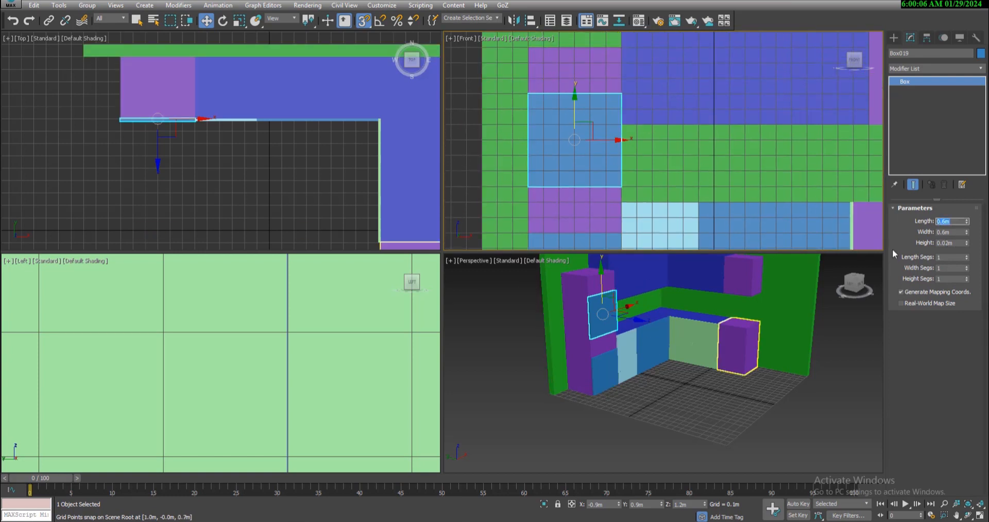
{"action": "type", "text": "1.2"}
{"action": "key", "text": "Return"}
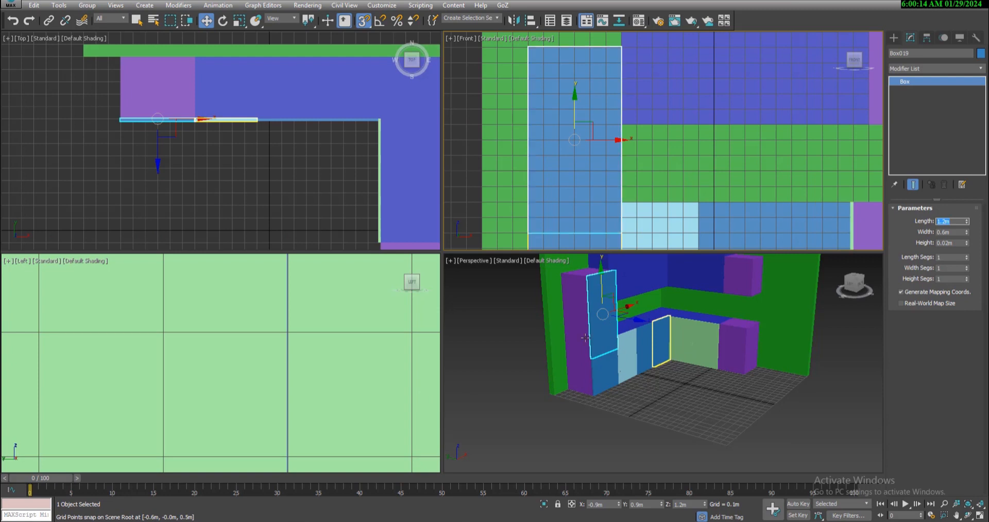
- Clone the light green panel nearest the purple lower end cabinet in the Left view as one copy over that cabinet
{"action": "scroll", "coordinate": [298, 335], "scroll_direction": "down", "scroll_amount": 8}
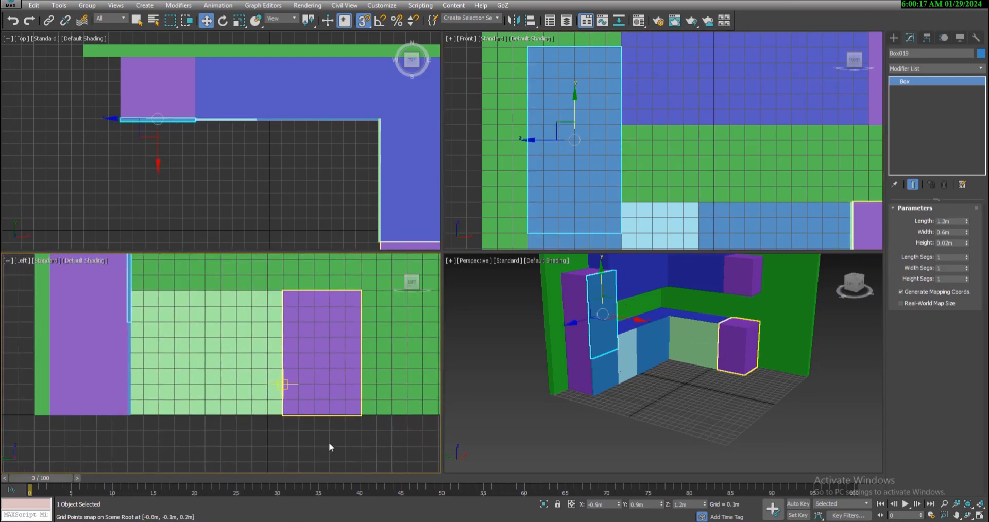
{"action": "left_click", "coordinate": [259, 361]}
{"action": "scroll", "coordinate": [266, 355], "scroll_direction": "up", "scroll_amount": 3}
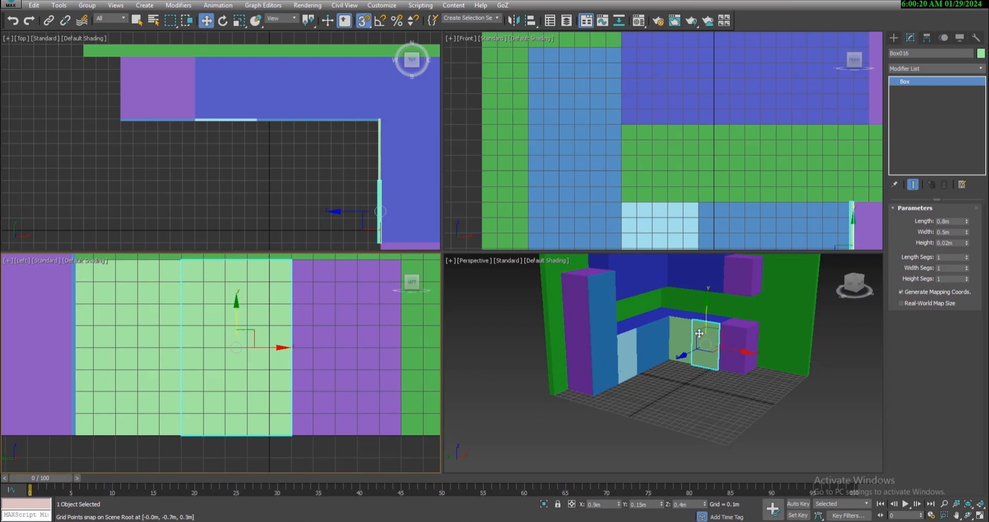
{"action": "left_click_drag", "start_coordinate": [263, 349], "coordinate": [348, 349], "text": "shift"}
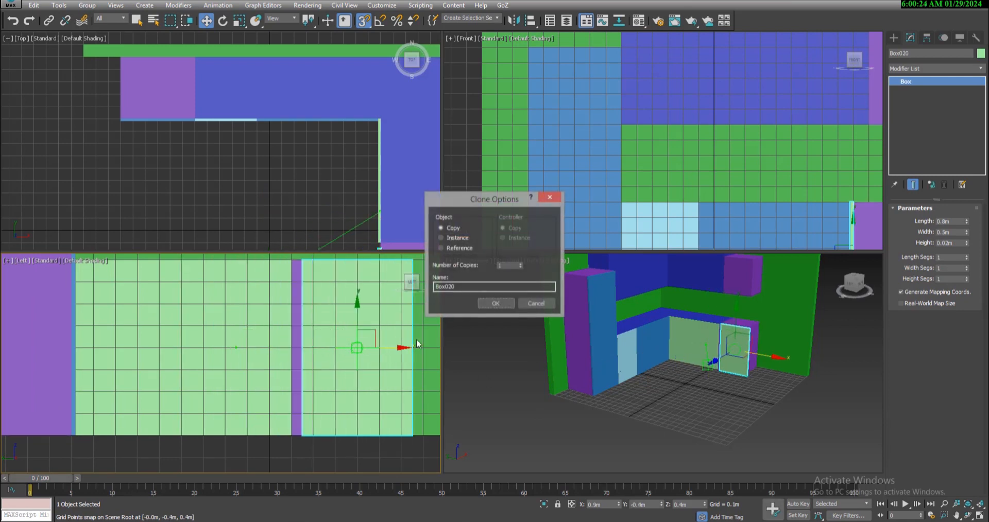
{"action": "left_click", "coordinate": [491, 304]}
{"action": "scroll", "coordinate": [372, 348], "scroll_direction": "up", "scroll_amount": 2}
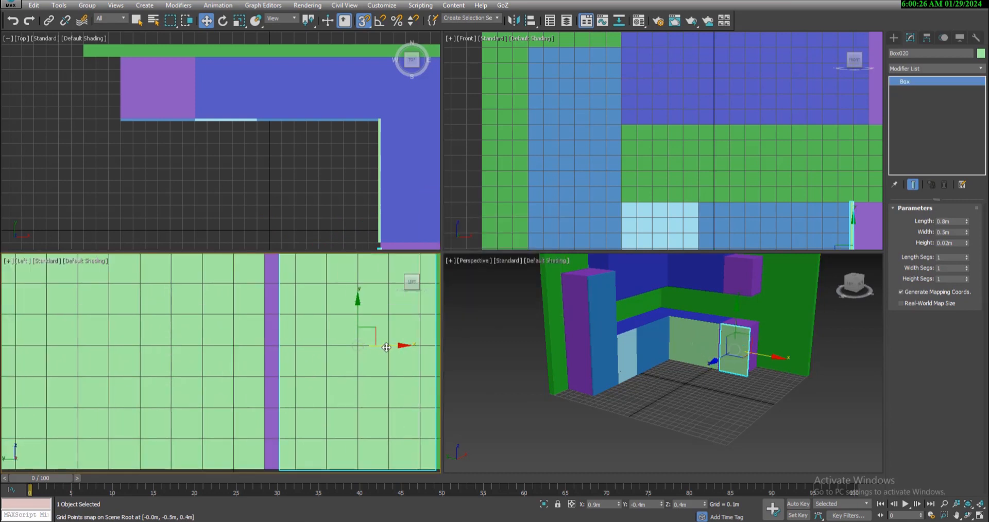
- Move the copied panel sideways in the Left view so its edge sits flush against the neighbouring light green panel
{"action": "left_click_drag", "start_coordinate": [391, 347], "coordinate": [377, 349]}
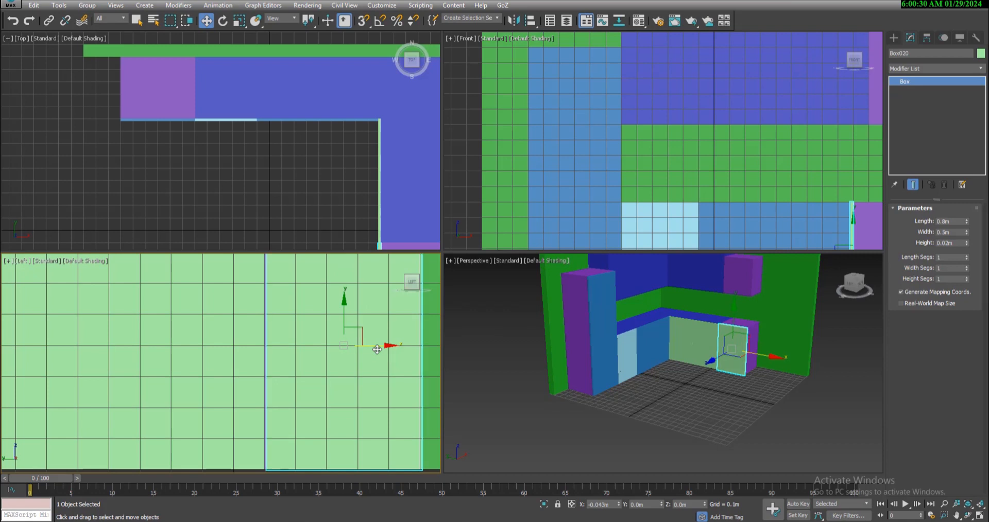
{"action": "scroll", "coordinate": [370, 351], "scroll_direction": "up", "scroll_amount": 3}
{"action": "middle_click_drag", "start_coordinate": [10, 311], "coordinate": [260, 314]}
{"action": "scroll", "coordinate": [315, 323], "scroll_direction": "up", "scroll_amount": 3}
{"action": "left_click_drag", "start_coordinate": [329, 323], "coordinate": [306, 326]}
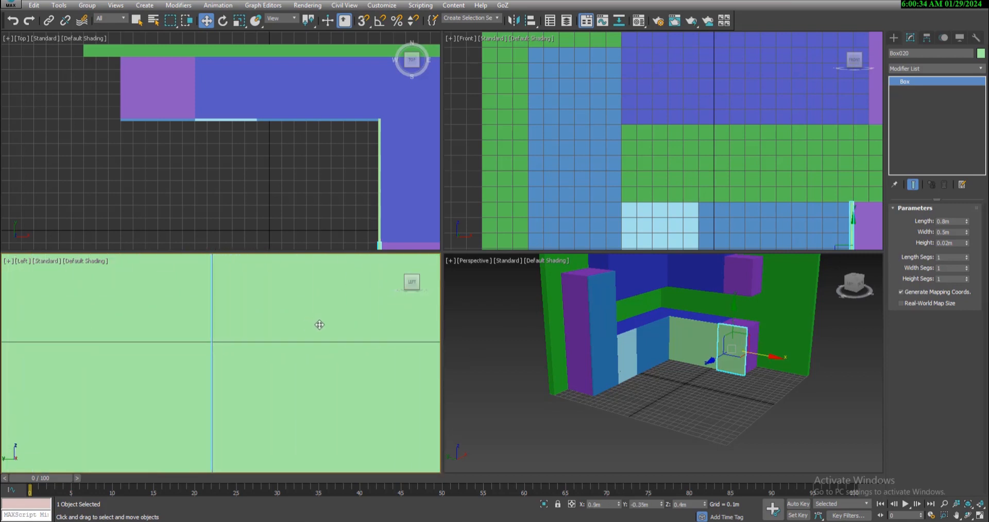
- Set the length of the panel on the purple lower end cabinet to 0.6 m
{"action": "scroll", "coordinate": [320, 325], "scroll_direction": "down", "scroll_amount": 3}
{"action": "middle_click_drag", "start_coordinate": [321, 332], "coordinate": [309, 364]}
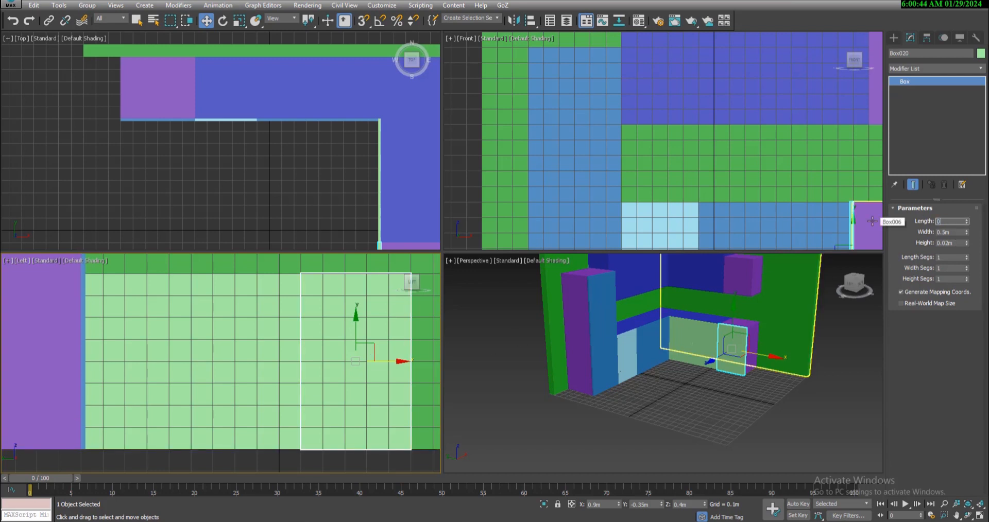
{"action": "key", "text": "Return"}
{"action": "middle_click_drag", "start_coordinate": [371, 390], "coordinate": [386, 360]}
{"action": "scroll", "coordinate": [378, 361], "scroll_direction": "up", "scroll_amount": 2}
{"action": "scroll", "coordinate": [376, 359], "scroll_direction": "down", "scroll_amount": 3}
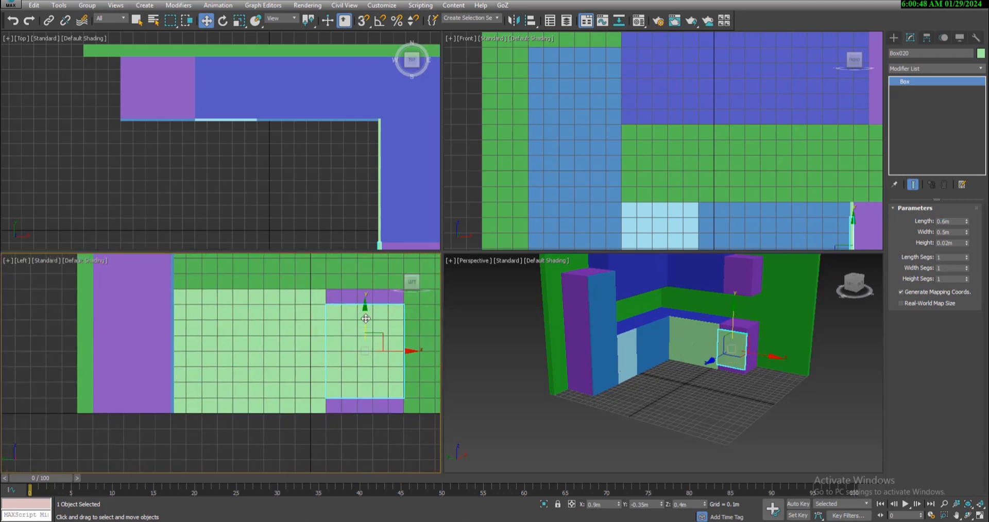
- Clone the end cabinet's panel downward in the Left view as a copy and set the copy's length to 0.1 m
{"action": "mouse_move", "coordinate": [365, 322]}
{"action": "left_mouse_down", "text": "shift"}
{"action": "mouse_move", "coordinate": [366, 419]}
{"action": "mouse_move", "coordinate": [366, 385]}
{"action": "left_mouse_up", "text": "shift"}
{"action": "left_click", "coordinate": [496, 305]}
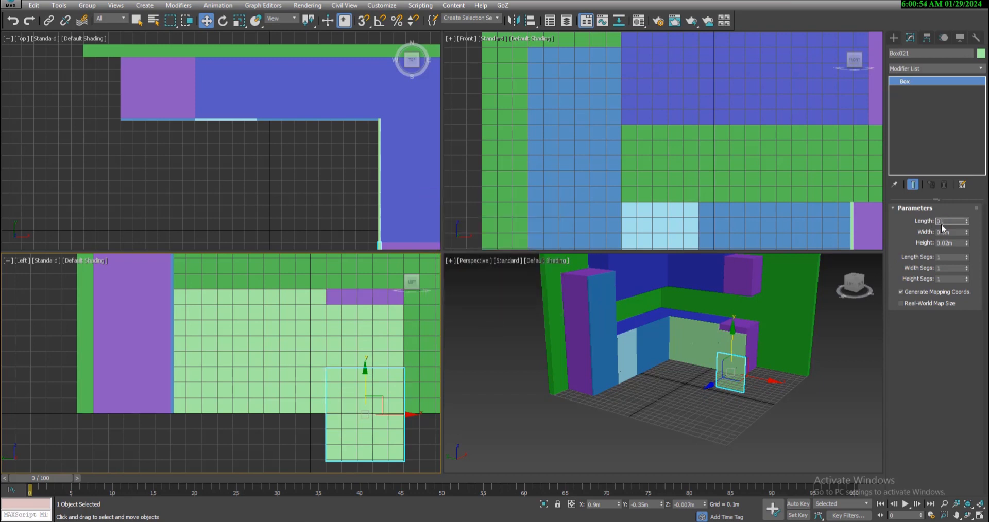
{"action": "left_click", "coordinate": [941, 223]}
{"action": "type", "text": "0.1"}
{"action": "key", "text": "Return"}
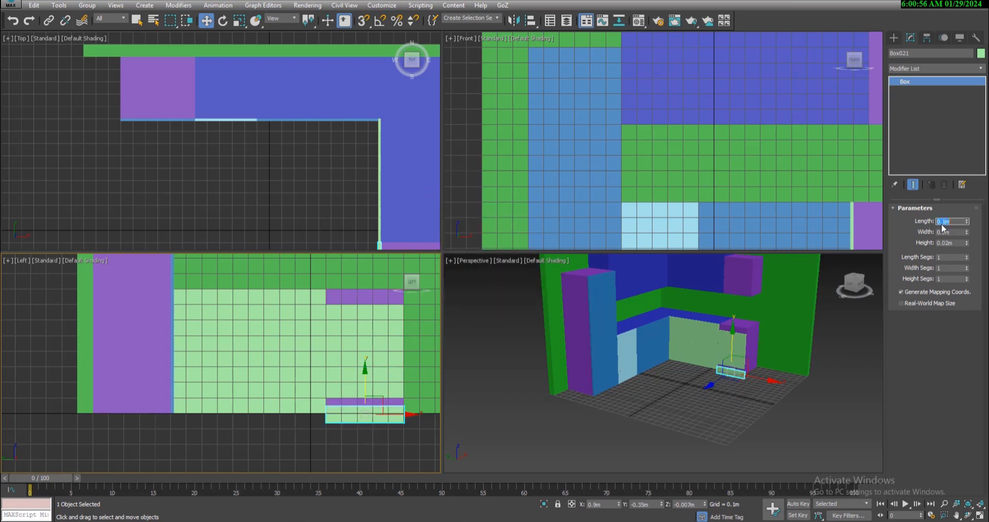
- Move the 0.1 m strip up in the Left view to fill the gap between the end cabinet's base and its door panel
{"action": "middle_click_drag", "start_coordinate": [359, 399], "coordinate": [244, 337]}
{"action": "scroll", "coordinate": [363, 368], "scroll_direction": "up", "scroll_amount": 5}
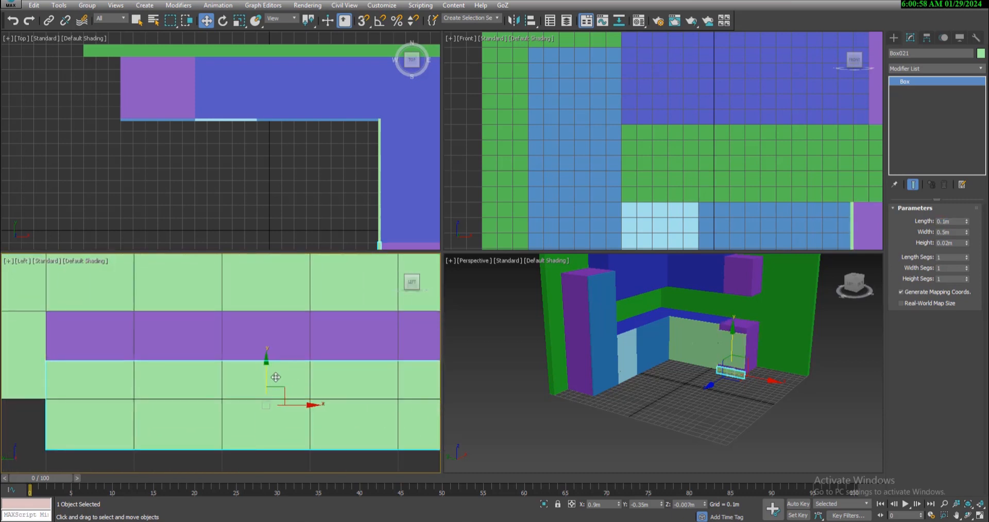
{"action": "left_click_drag", "start_coordinate": [275, 382], "coordinate": [275, 334]}
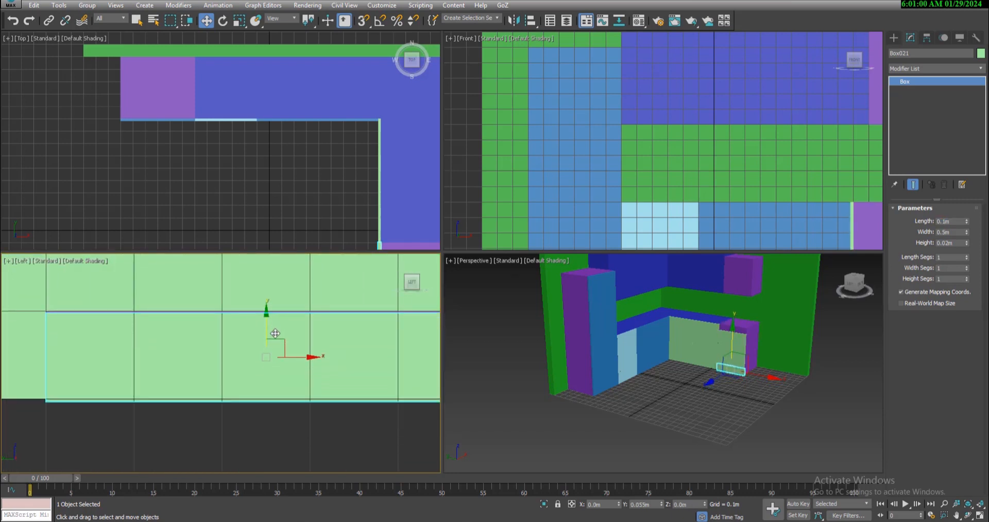
{"action": "scroll", "coordinate": [365, 338], "scroll_direction": "up", "scroll_amount": 4}
{"action": "middle_click_drag", "start_coordinate": [370, 341], "coordinate": [64, 393]}
{"action": "scroll", "coordinate": [263, 340], "scroll_direction": "up", "scroll_amount": 4}
{"action": "middle_click_drag", "start_coordinate": [343, 336], "coordinate": [350, 361]}
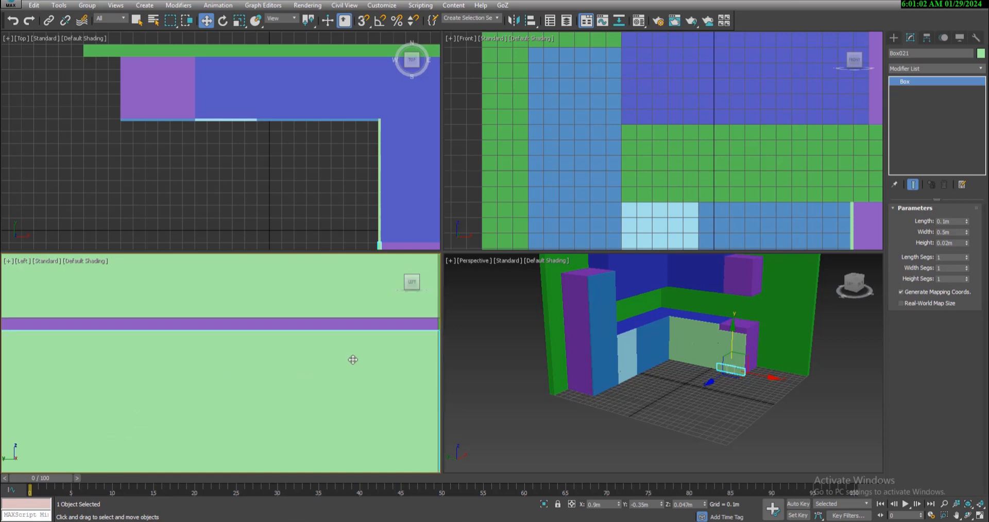
{"action": "scroll", "coordinate": [278, 367], "scroll_direction": "down", "scroll_amount": 2}
{"action": "left_click_drag", "start_coordinate": [274, 367], "coordinate": [277, 351]}
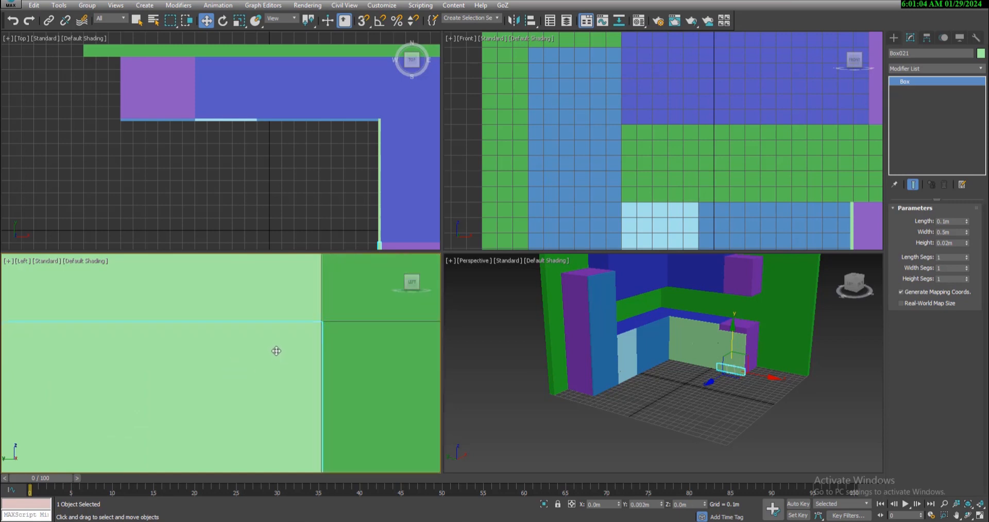
{"action": "scroll", "coordinate": [276, 351], "scroll_direction": "down", "scroll_amount": 5}
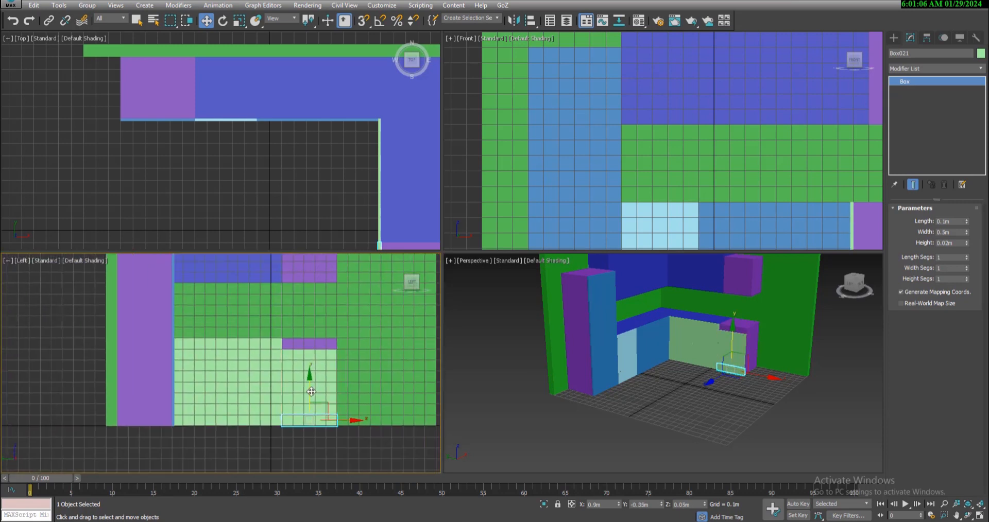
- Clone the base strip upward as a copy and align it flush with the top edge of the end cabinet
{"action": "left_click_drag", "start_coordinate": [311, 392], "coordinate": [311, 316], "text": "shift"}
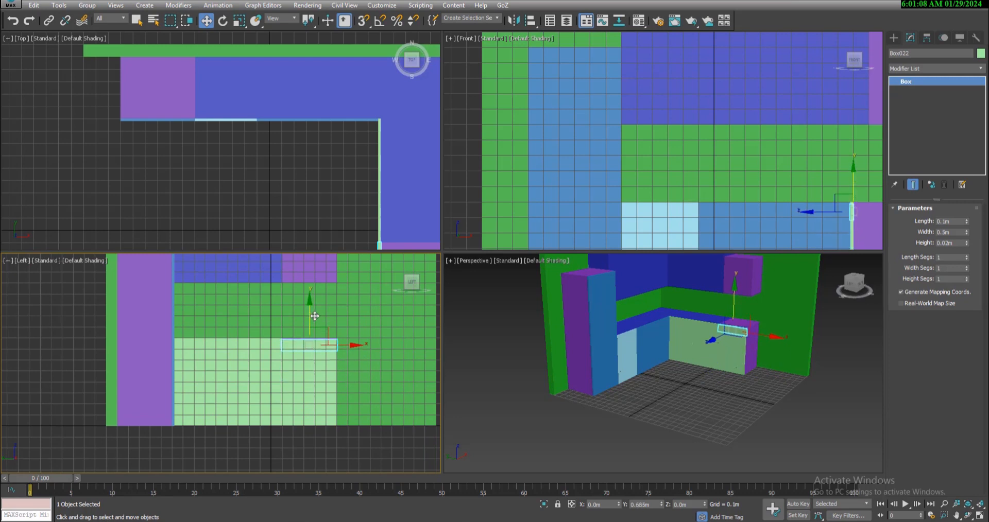
{"action": "left_click", "coordinate": [492, 304]}
{"action": "scroll", "coordinate": [299, 330], "scroll_direction": "up", "scroll_amount": 6}
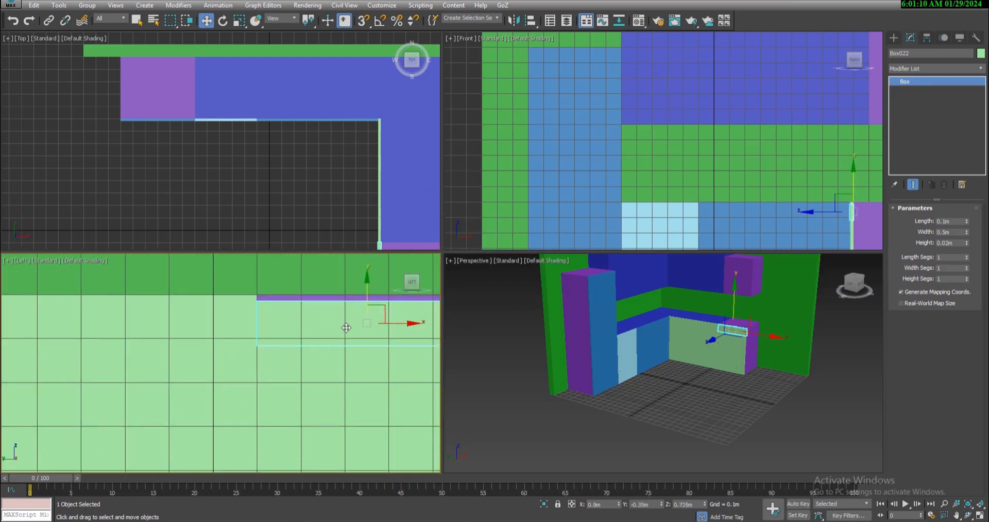
{"action": "left_click_drag", "start_coordinate": [300, 323], "coordinate": [305, 314]}
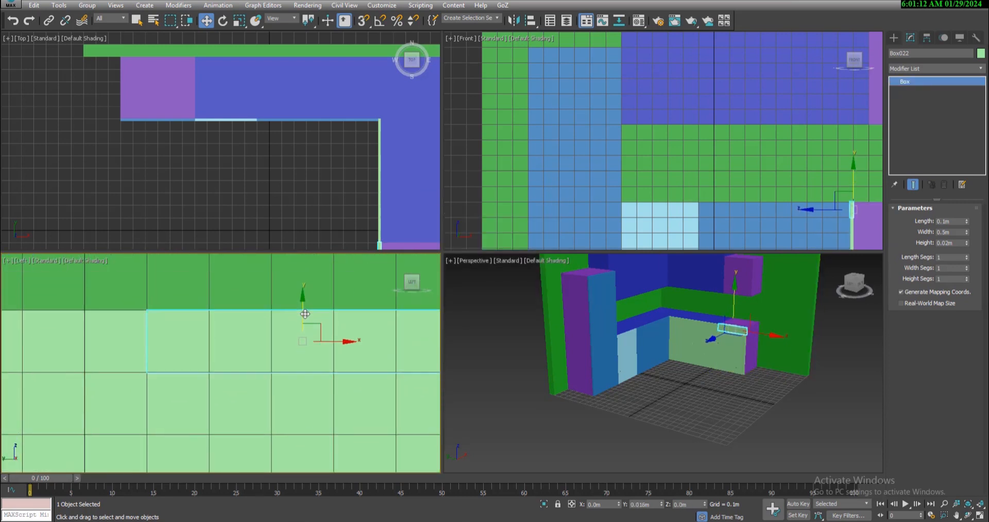
{"action": "scroll", "coordinate": [132, 320], "scroll_direction": "up", "scroll_amount": 3}
{"action": "scroll", "coordinate": [237, 289], "scroll_direction": "up", "scroll_amount": 6}
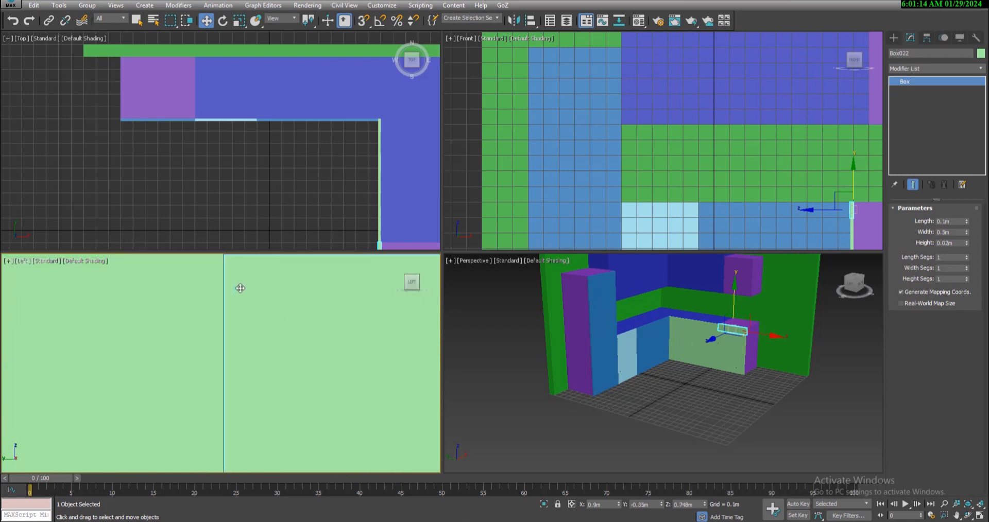
{"action": "left_click_drag", "start_coordinate": [247, 354], "coordinate": [250, 344]}
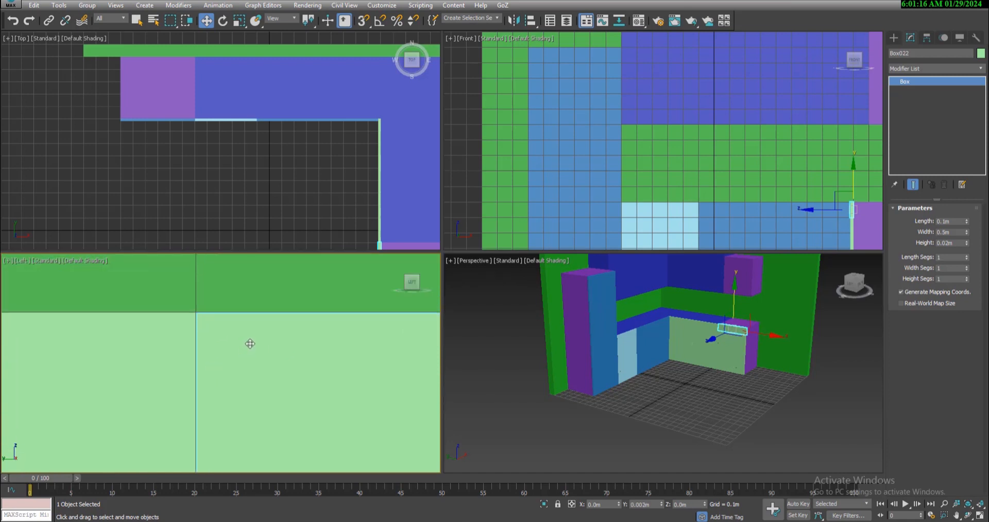
{"action": "scroll", "coordinate": [332, 365], "scroll_direction": "down", "scroll_amount": 5}
{"action": "scroll", "coordinate": [332, 365], "scroll_direction": "down", "scroll_amount": 5}
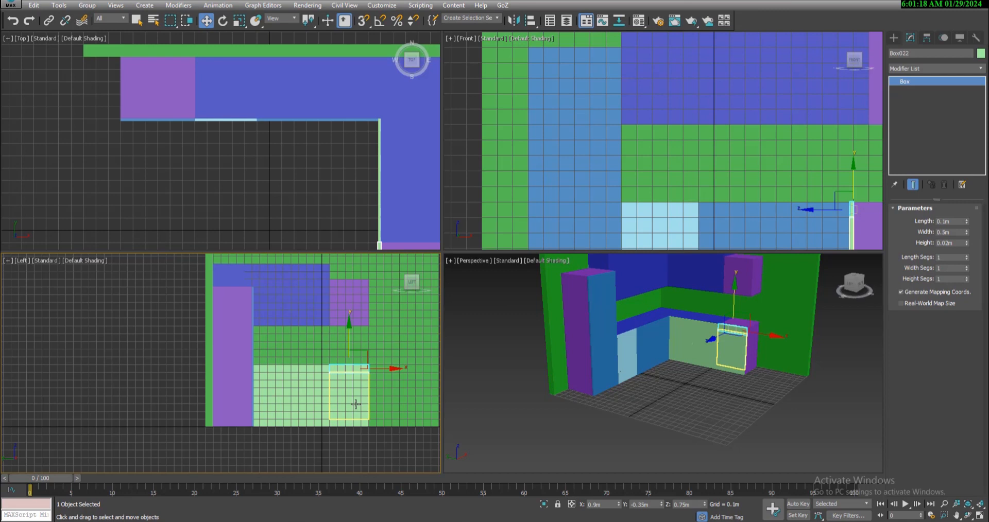
- With grid snapping on, draw a box 0.8 m long, 0.5 m wide and about 0.1 m high over the upper cabinet's end beside the tall cabinet in the Front view
{"action": "middle_click_drag", "start_coordinate": [716, 384], "coordinate": [704, 412]}
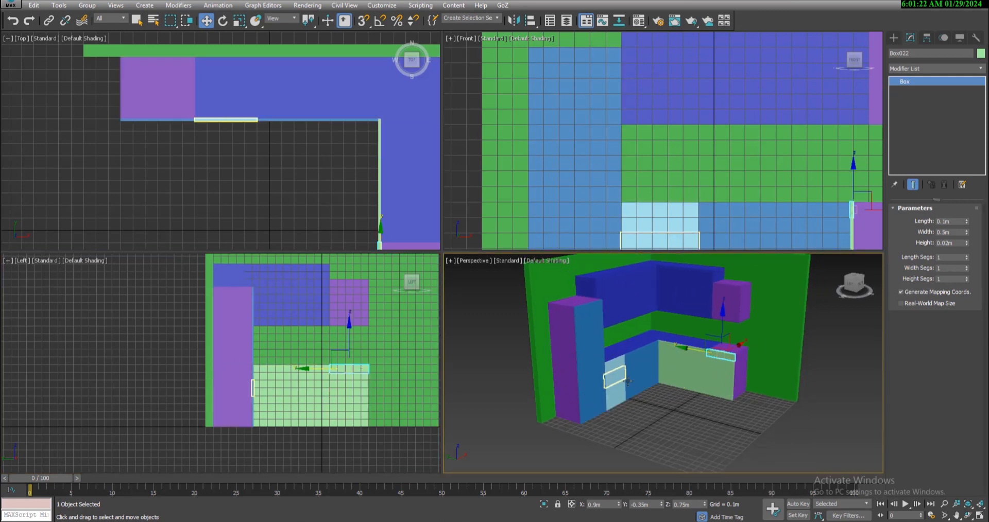
{"action": "middle_click_drag", "start_coordinate": [717, 378], "coordinate": [621, 362], "text": "alt"}
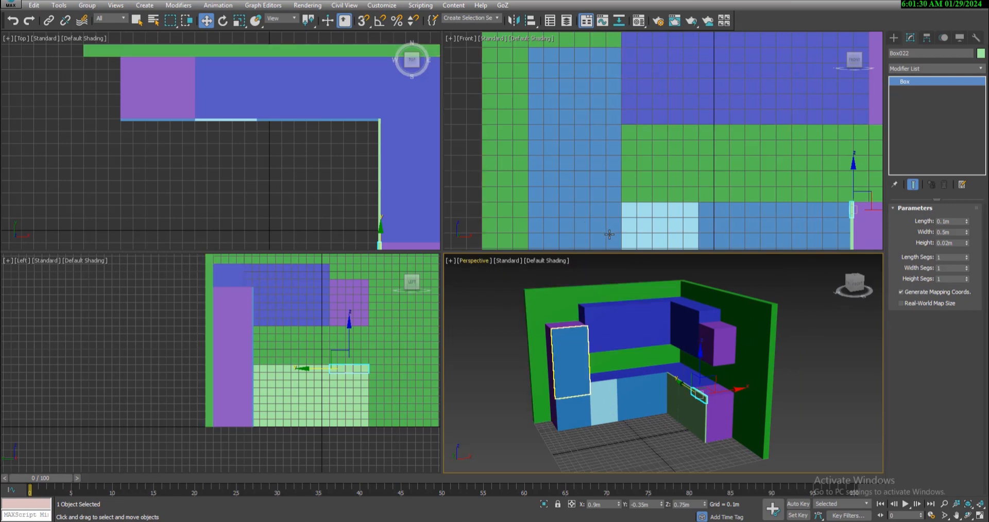
{"action": "scroll", "coordinate": [573, 189], "scroll_direction": "down", "scroll_amount": 3}
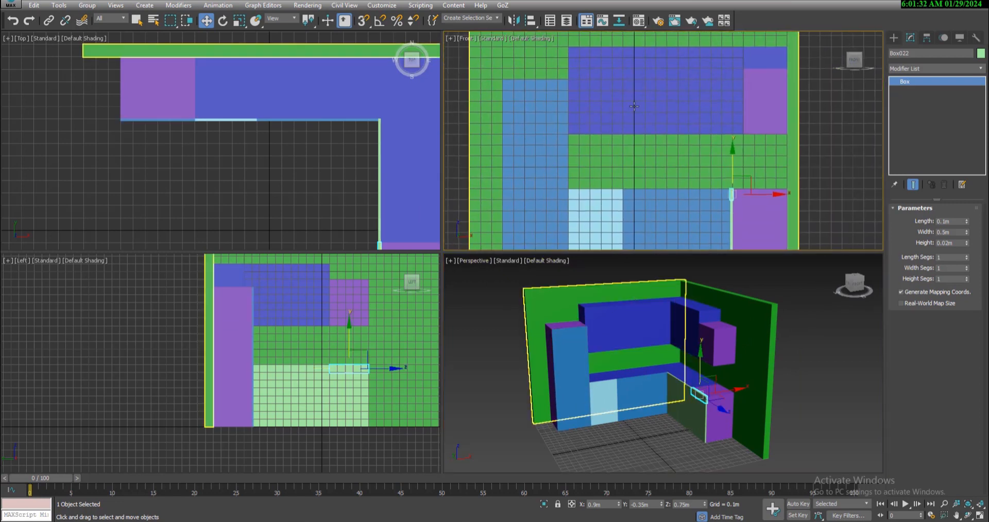
{"action": "scroll", "coordinate": [363, 266], "scroll_direction": "up", "scroll_amount": 5}
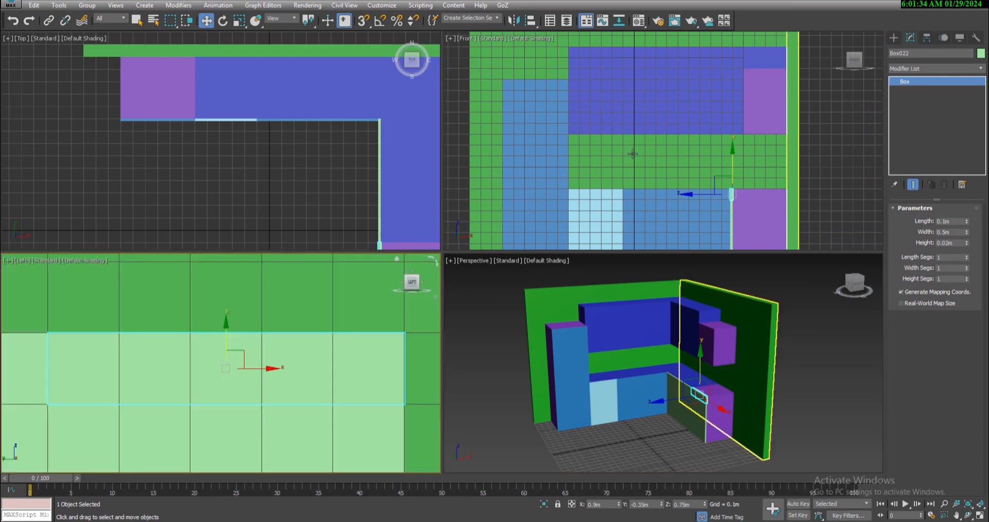
{"action": "scroll", "coordinate": [351, 355], "scroll_direction": "down", "scroll_amount": 5}
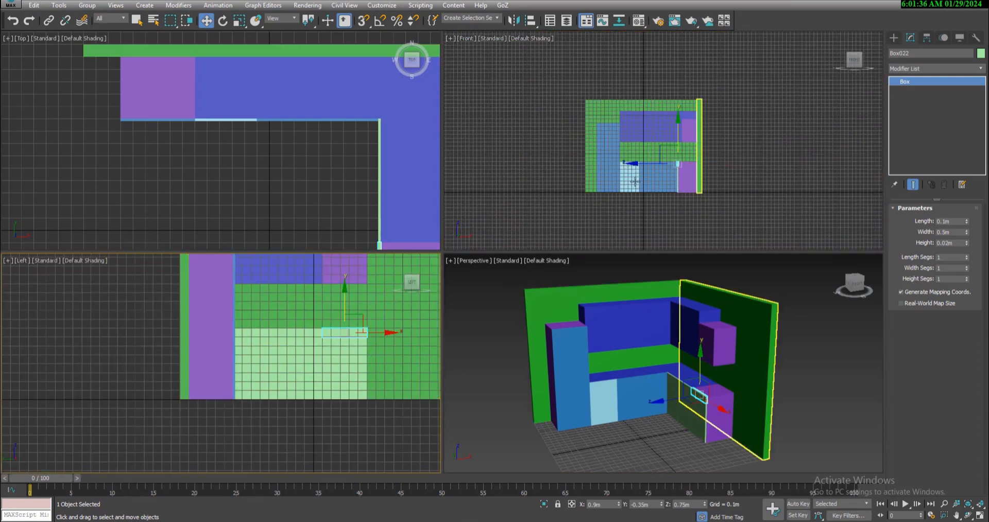
{"action": "scroll", "coordinate": [653, 152], "scroll_direction": "up", "scroll_amount": 5}
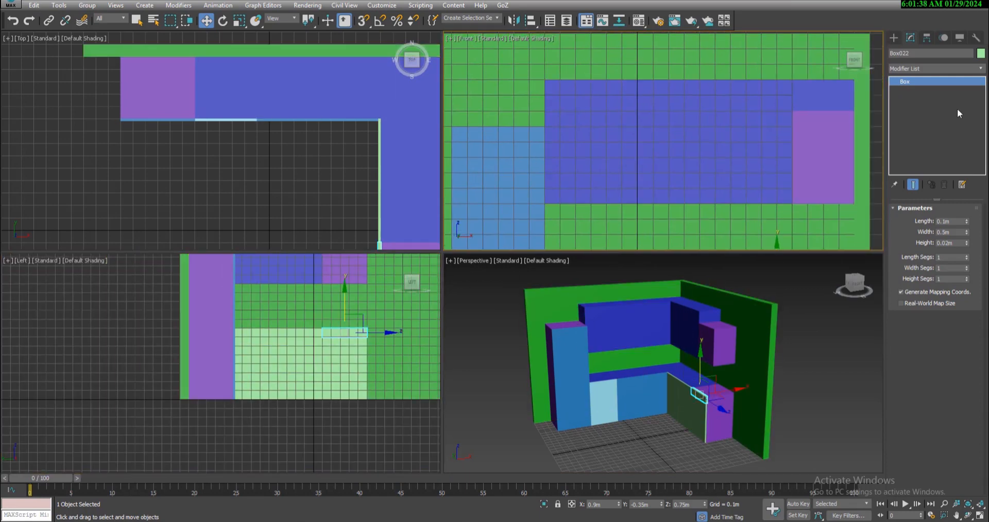
{"action": "left_click", "coordinate": [893, 39]}
{"action": "left_click", "coordinate": [914, 100]}
{"action": "key", "text": "s"}
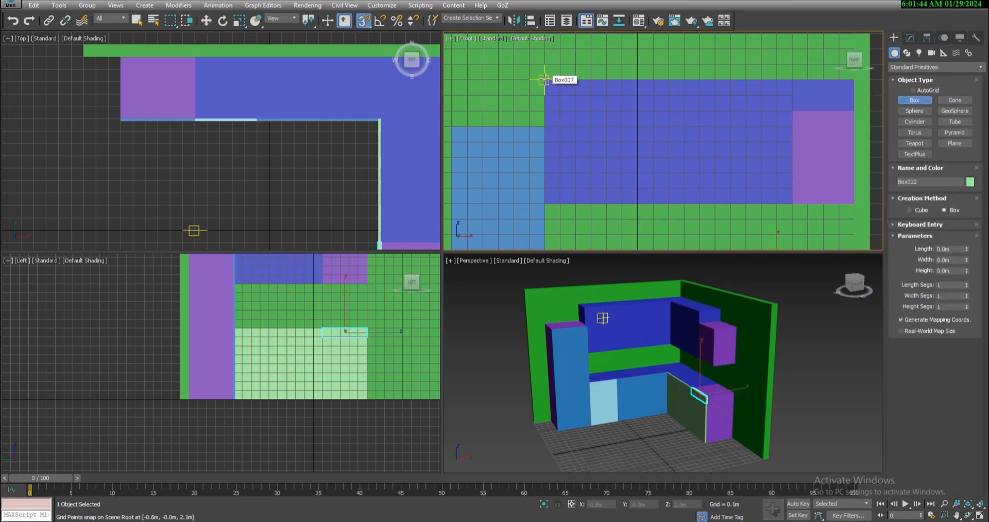
{"action": "left_click_drag", "start_coordinate": [544, 79], "coordinate": [618, 201]}
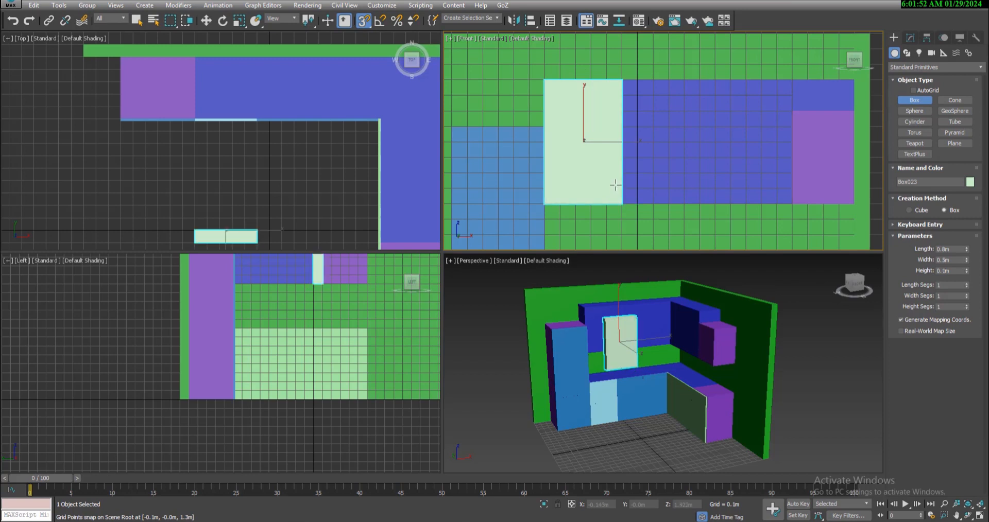
{"action": "left_click", "coordinate": [617, 213]}
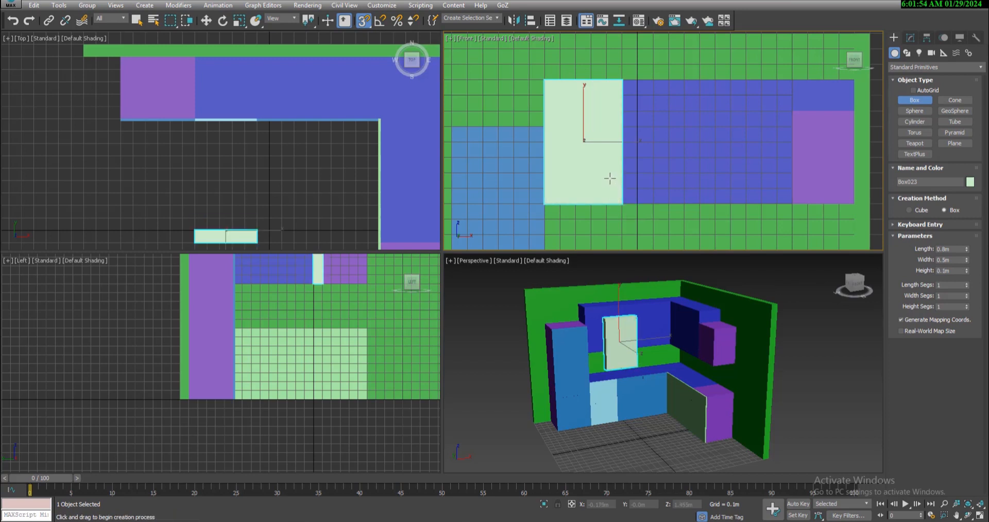
- Set the new upper-cabinet door panel's height to 0.02 m
{"action": "key", "text": "w"}
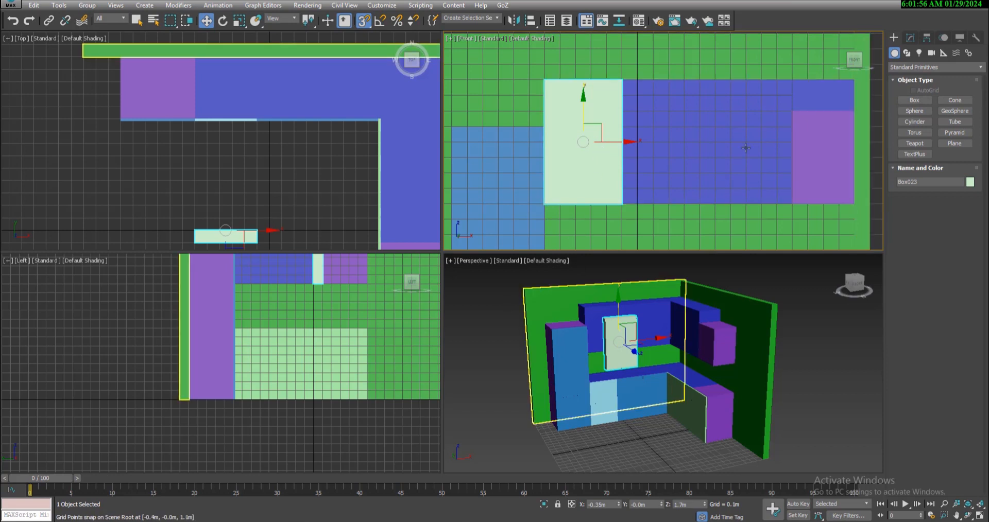
{"action": "left_click", "coordinate": [910, 38]}
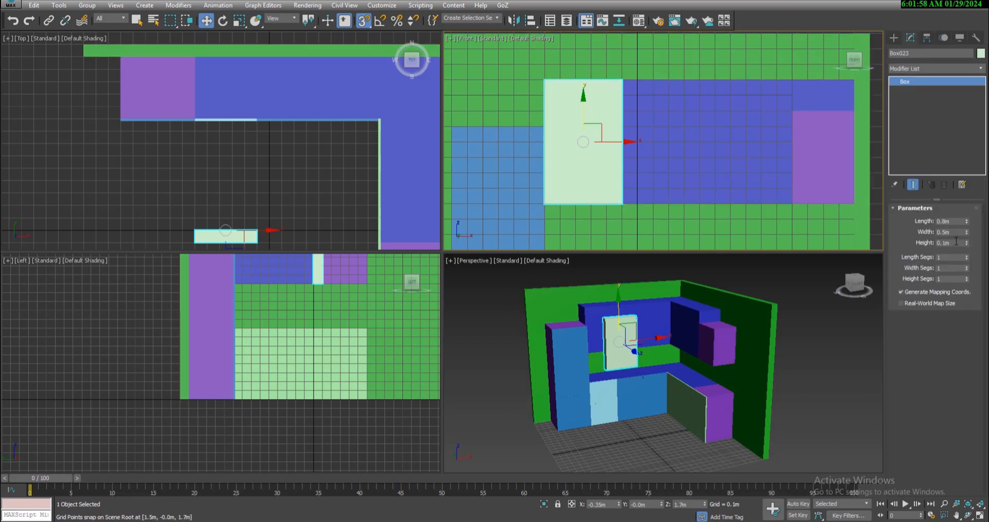
{"action": "left_click", "coordinate": [952, 243]}
{"action": "type", "text": "0.02m"}
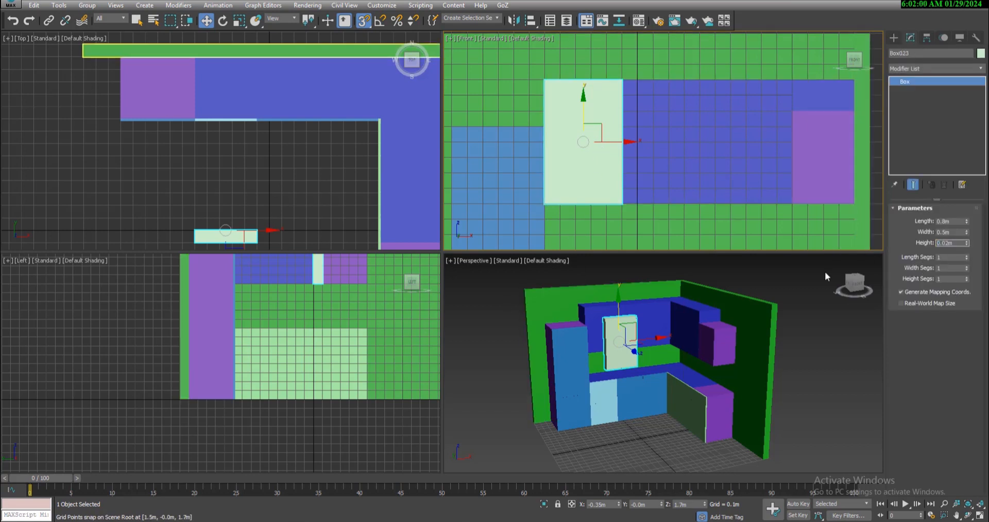
{"action": "key", "text": "Return"}
- Move the door panel back in the Top view toward the front face of the upper cabinet and check its placement in perspective
{"action": "middle_click_drag", "start_coordinate": [224, 205], "coordinate": [261, 199]}
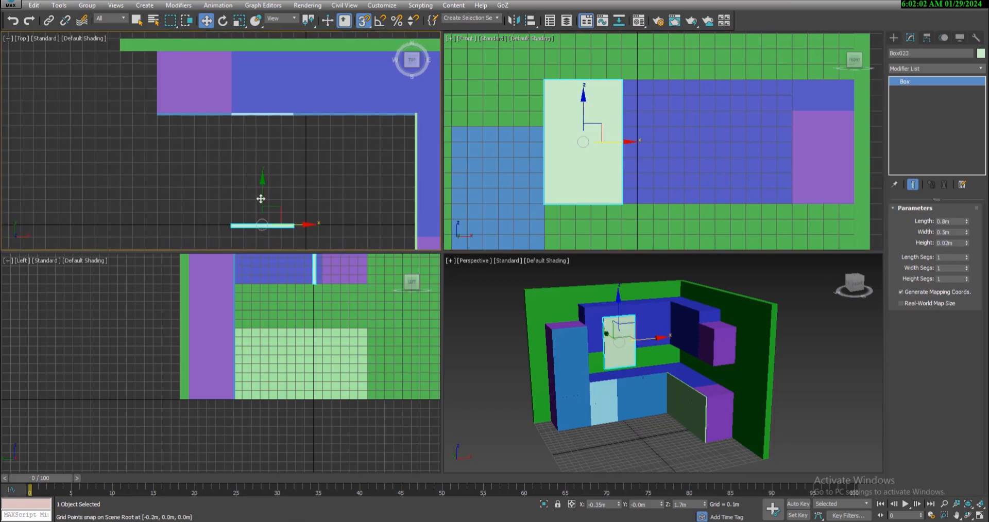
{"action": "left_click_drag", "start_coordinate": [261, 188], "coordinate": [258, 104]}
{"action": "middle_click_drag", "start_coordinate": [618, 361], "coordinate": [647, 371], "text": "alt"}
{"action": "scroll", "coordinate": [647, 371], "scroll_direction": "up", "scroll_amount": 6}
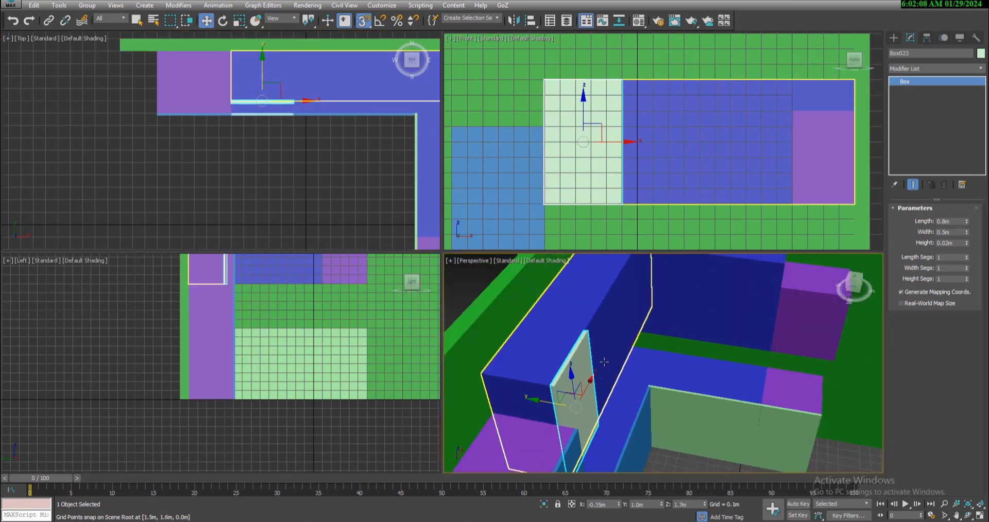
{"action": "scroll", "coordinate": [593, 371], "scroll_direction": "down", "scroll_amount": 4}
{"action": "scroll", "coordinate": [580, 380], "scroll_direction": "up", "scroll_amount": 5}
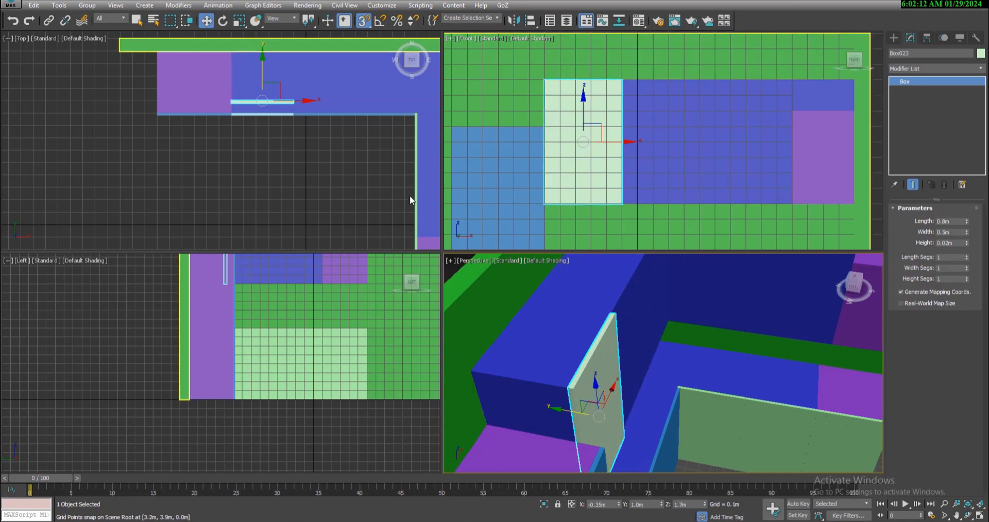
{"action": "middle_click_drag", "start_coordinate": [645, 352], "coordinate": [621, 382], "text": "alt"}
- Clone the upper-cabinet door panel sideways as a copy in the Front view and align it edge to edge with the original
{"action": "scroll", "coordinate": [583, 164], "scroll_direction": "down", "scroll_amount": 3}
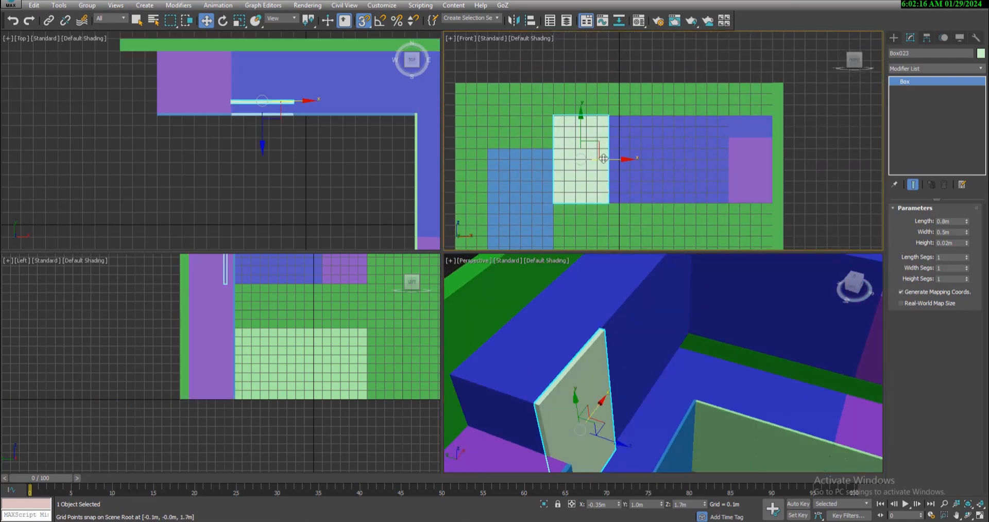
{"action": "scroll", "coordinate": [595, 160], "scroll_direction": "up", "scroll_amount": 3}
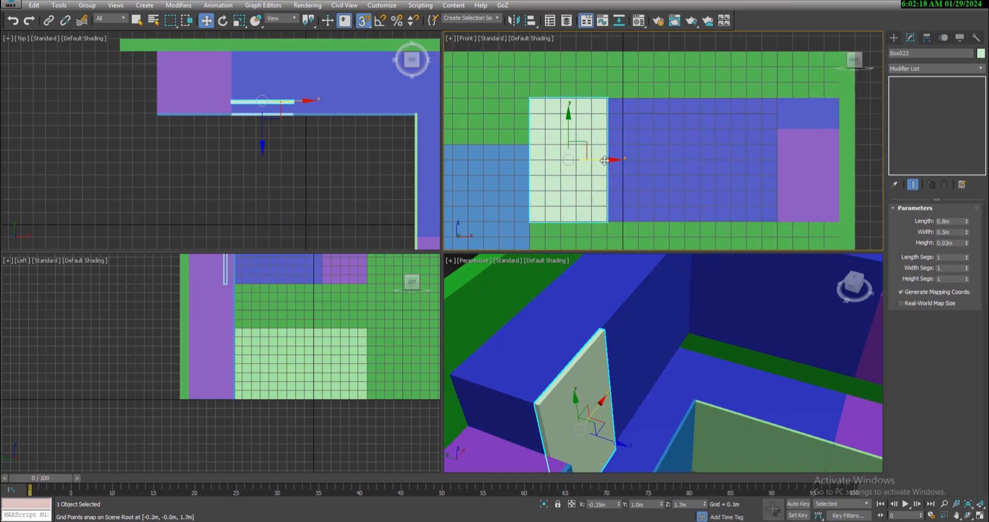
{"action": "left_click_drag", "start_coordinate": [596, 161], "coordinate": [650, 162], "text": "shift"}
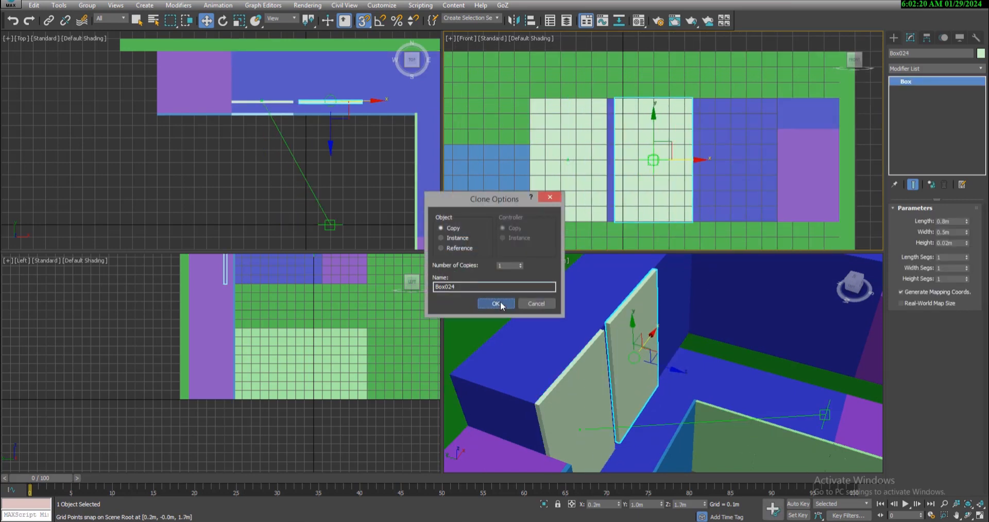
{"action": "left_click", "coordinate": [497, 304]}
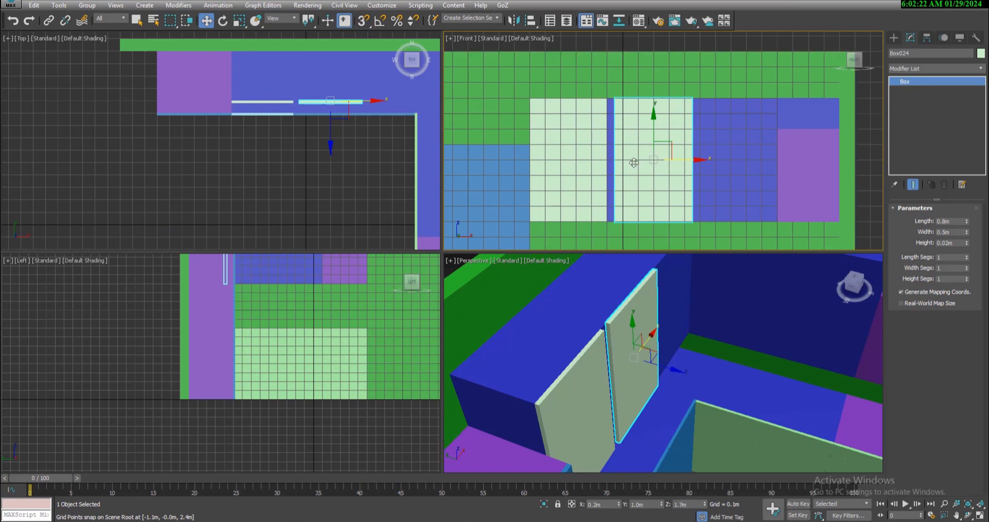
{"action": "scroll", "coordinate": [639, 166], "scroll_direction": "up", "scroll_amount": 3}
{"action": "key", "text": "s"}
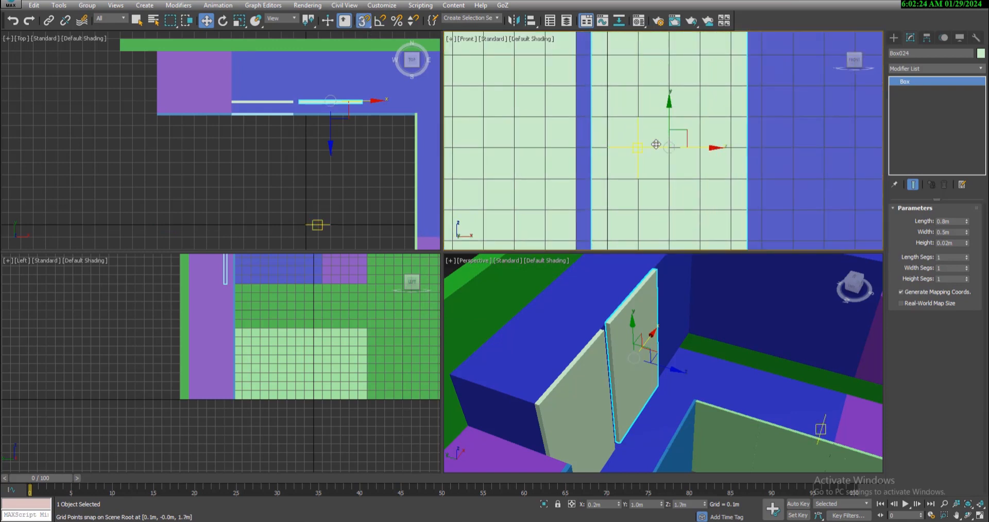
{"action": "key", "text": "s"}
{"action": "mouse_move", "coordinate": [647, 137]}
{"action": "left_mouse_down"}
{"action": "mouse_move", "coordinate": [638, 137]}
{"action": "mouse_move", "coordinate": [652, 121]}
{"action": "mouse_move", "coordinate": [637, 123]}
{"action": "left_mouse_up"}
{"action": "scroll", "coordinate": [644, 129], "scroll_direction": "up", "scroll_amount": 3}
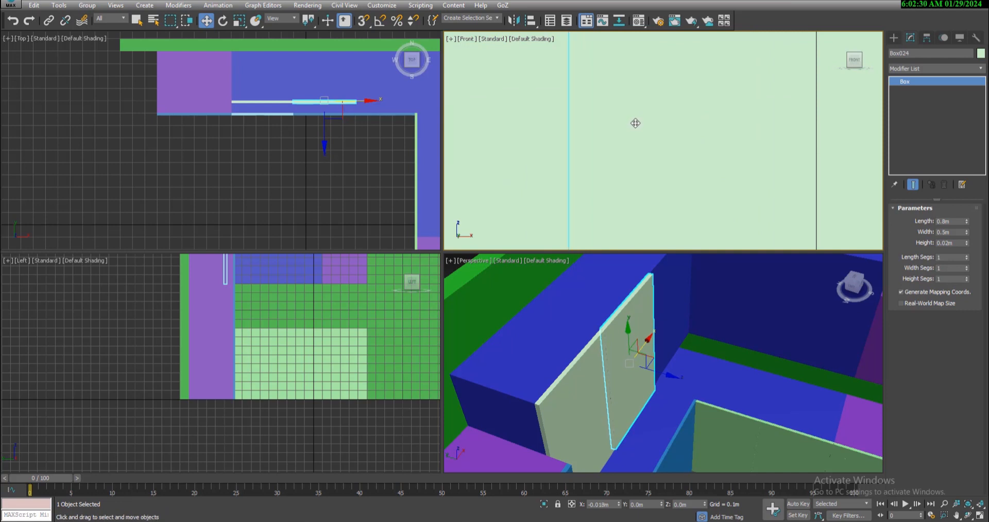
- Clone the second upper door panel as a copy over the remaining cabinet front toward the inner corner
{"action": "scroll", "coordinate": [640, 144], "scroll_direction": "down", "scroll_amount": 5}
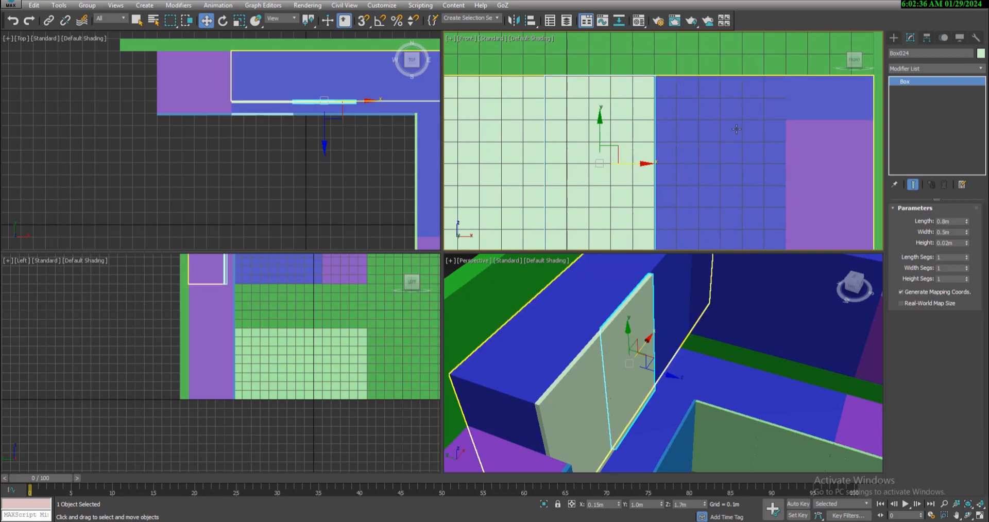
{"action": "left_click_drag", "start_coordinate": [644, 163], "coordinate": [711, 163]}
{"action": "left_click_drag", "start_coordinate": [750, 164], "coordinate": [747, 165]}
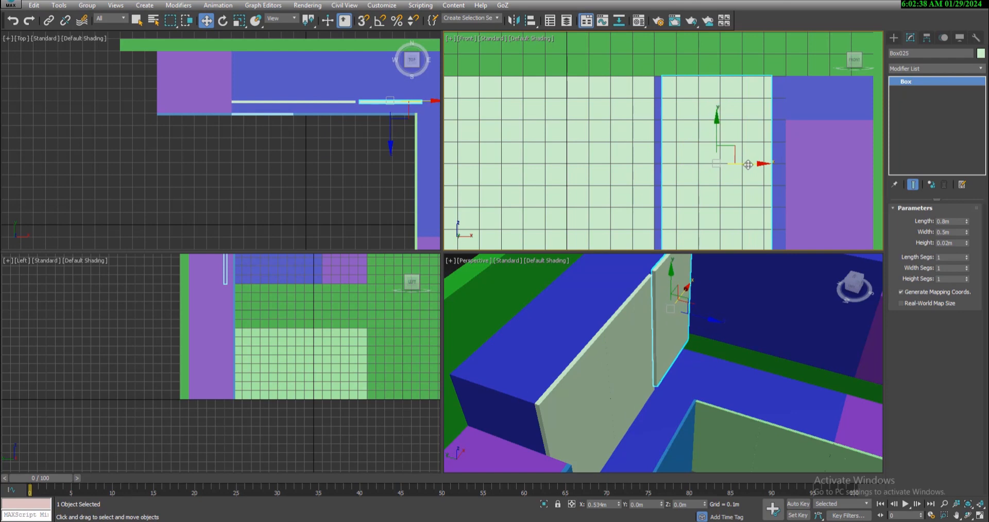
{"action": "key", "text": "ctrl+v"}
{"action": "left_click", "coordinate": [496, 304]}
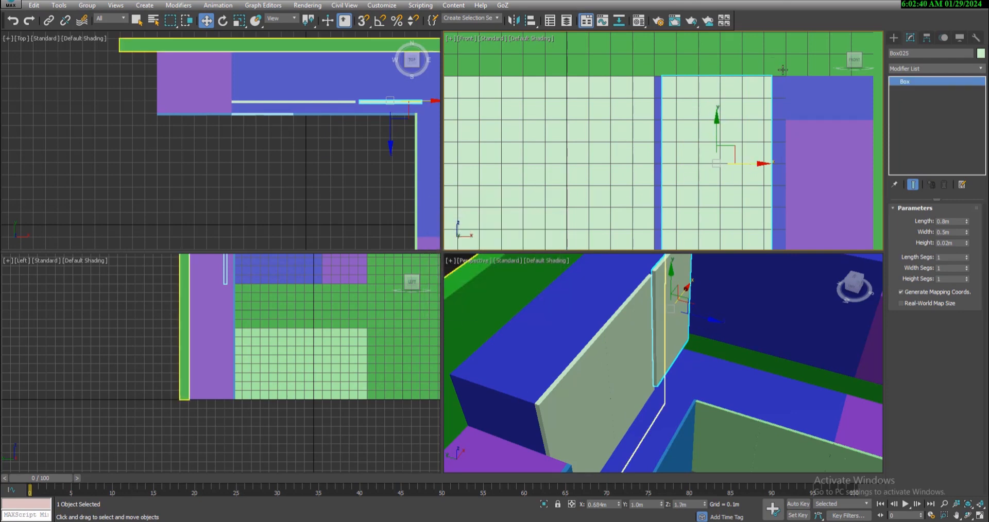
- Set the new corner panel's width to 0.6 m and shift it with grid snapping to fill the gap up to the inner corner
{"action": "middle_click_drag", "start_coordinate": [680, 326], "coordinate": [650, 316], "text": "alt"}
{"action": "scroll", "coordinate": [650, 317], "scroll_direction": "down", "scroll_amount": 4}
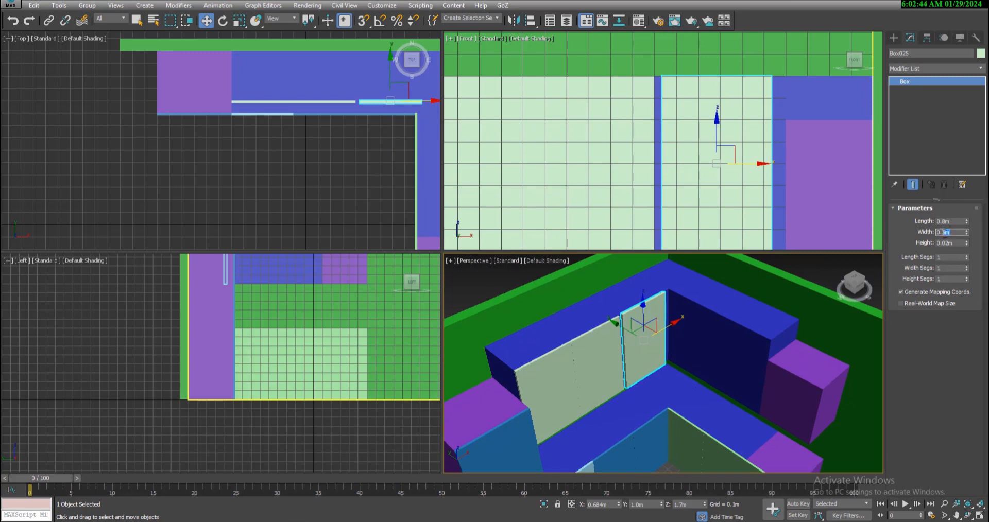
{"action": "type", "text": "0.6"}
{"action": "key", "text": "Return"}
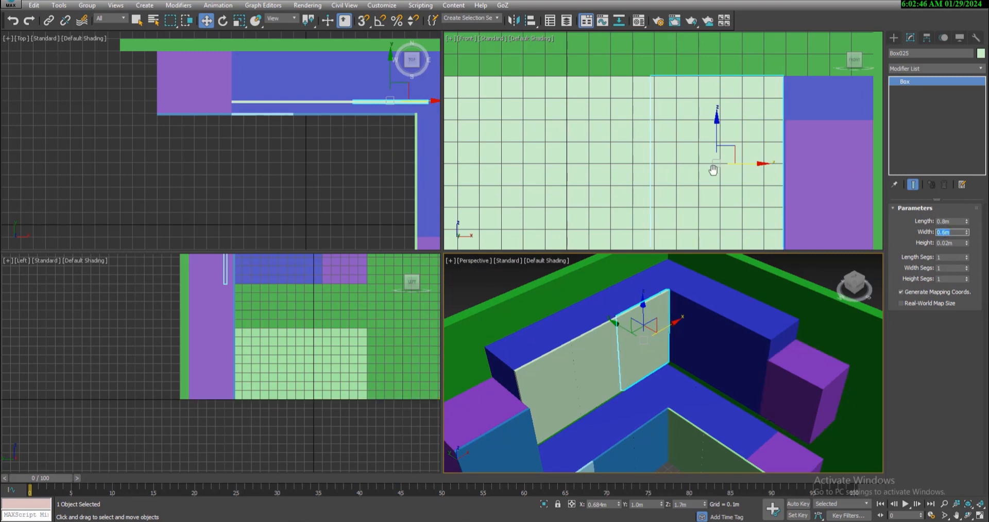
{"action": "left_click", "coordinate": [738, 164]}
{"action": "key", "text": "s"}
{"action": "left_click_drag", "start_coordinate": [738, 165], "coordinate": [715, 163]}
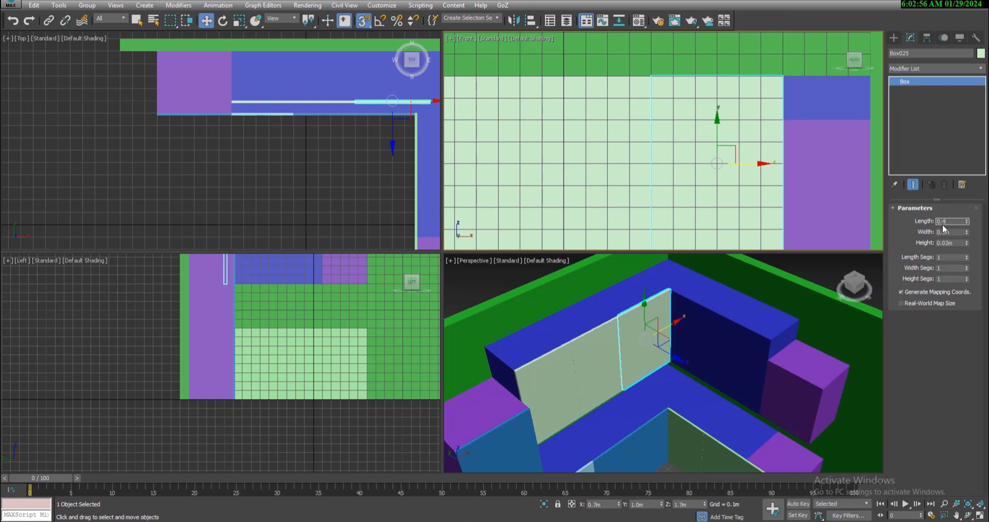
- Set the corner panel's length to 0.4 m and raise it flush with the upper cabinet's top edge
{"action": "key", "text": "Return"}
{"action": "left_click_drag", "start_coordinate": [718, 136], "coordinate": [714, 114]}
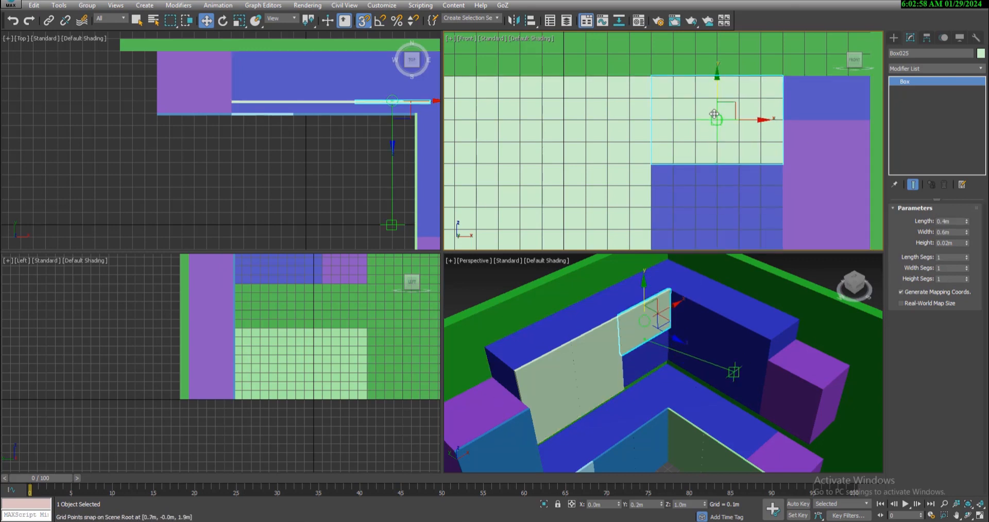
{"action": "middle_click_drag", "start_coordinate": [676, 161], "coordinate": [669, 123]}
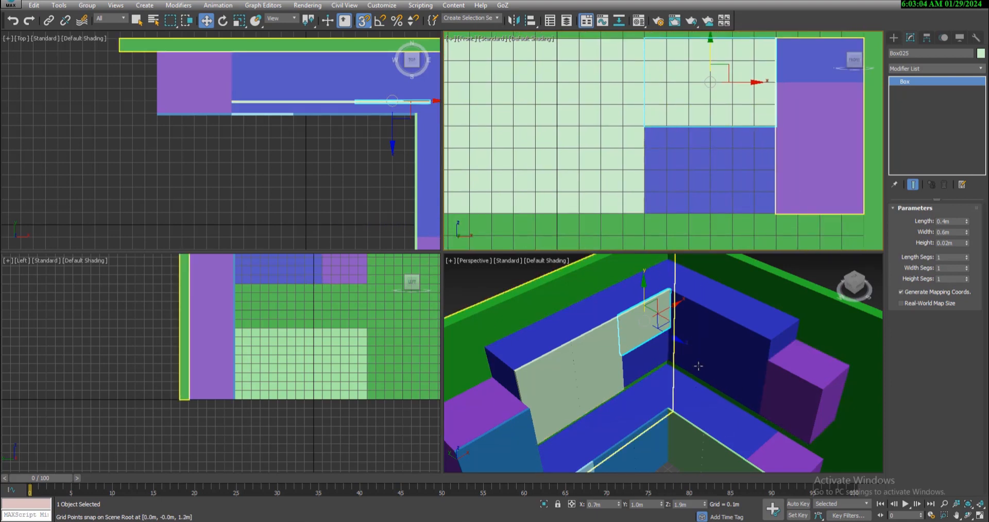
{"action": "middle_click_drag", "start_coordinate": [698, 366], "coordinate": [609, 351]}
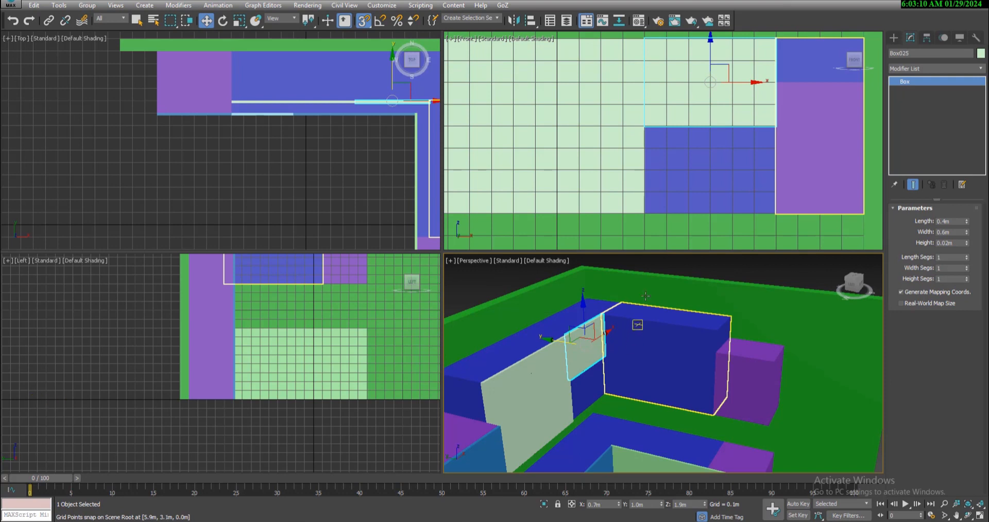
- Clone the 0.4 m corner panel as a copy in the Top view, placing it in front of the upper cabinet
{"action": "middle_click_drag", "start_coordinate": [321, 190], "coordinate": [329, 175]}
{"action": "scroll", "coordinate": [333, 166], "scroll_direction": "down", "scroll_amount": 2}
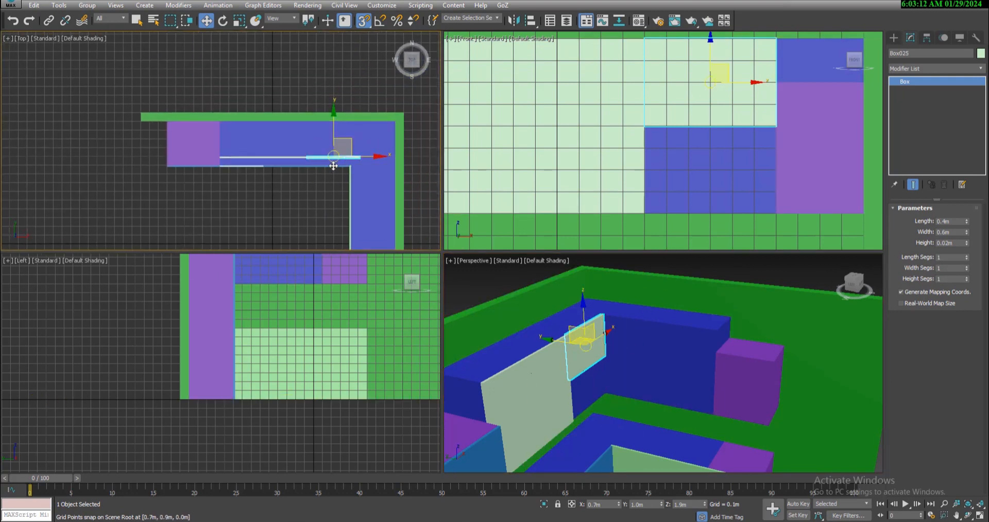
{"action": "scroll", "coordinate": [334, 165], "scroll_direction": "up", "scroll_amount": 2}
{"action": "left_click_drag", "start_coordinate": [318, 133], "coordinate": [318, 169], "text": "shift"}
{"action": "left_click", "coordinate": [495, 304]}
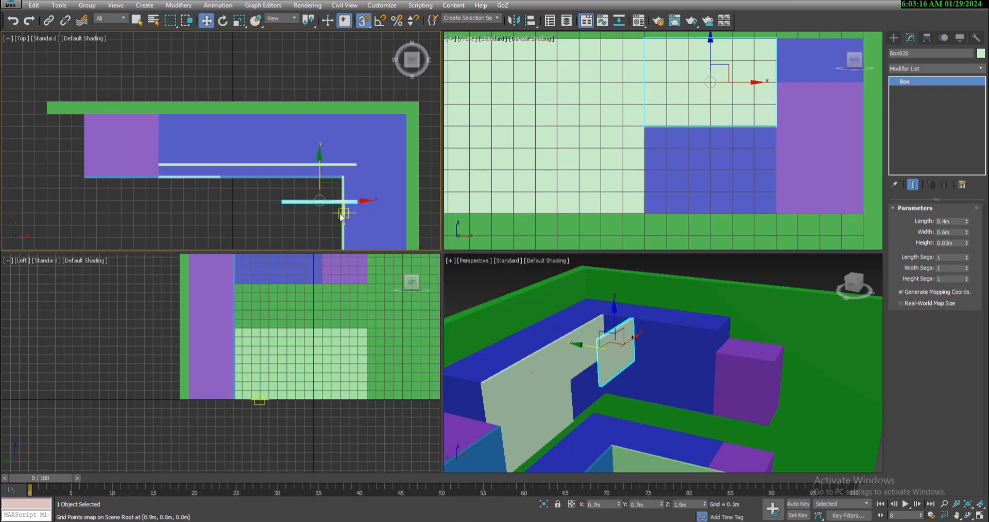
- Rotate the copied panel to -90 degrees about Z so it faces the perpendicular upper cabinet
{"action": "middle_click_drag", "start_coordinate": [320, 201], "coordinate": [319, 150]}
{"action": "scroll", "coordinate": [309, 139], "scroll_direction": "up", "scroll_amount": 2}
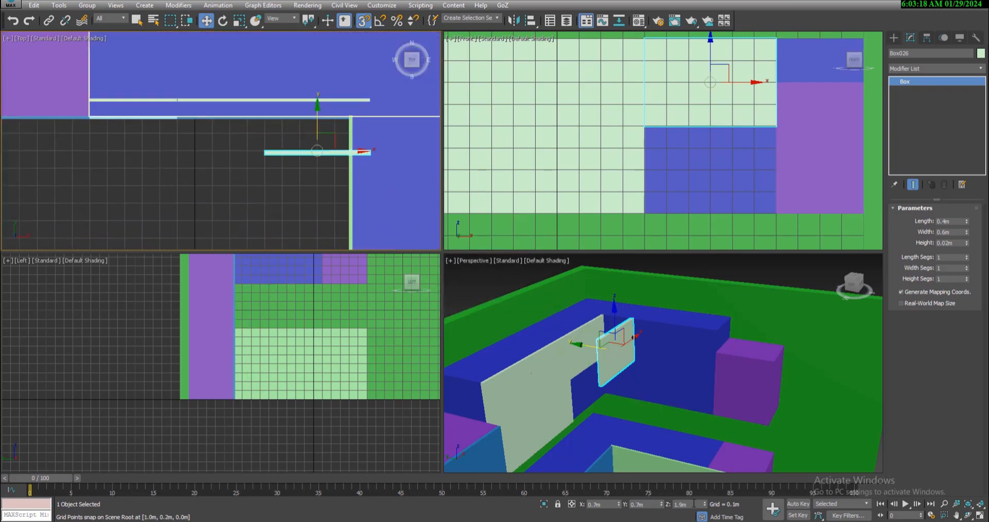
{"action": "type", "text": "e"}
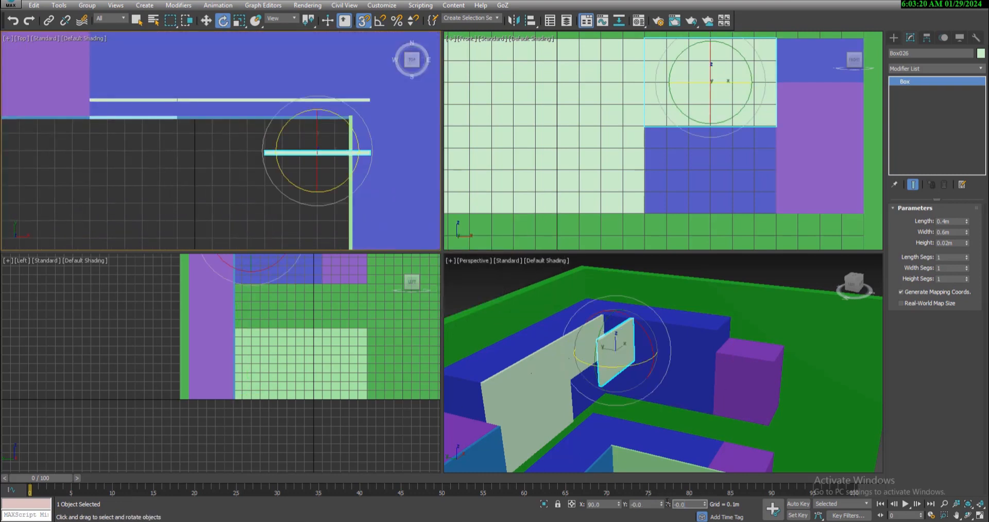
{"action": "type", "text": "-90"}
{"action": "key", "text": "Return"}
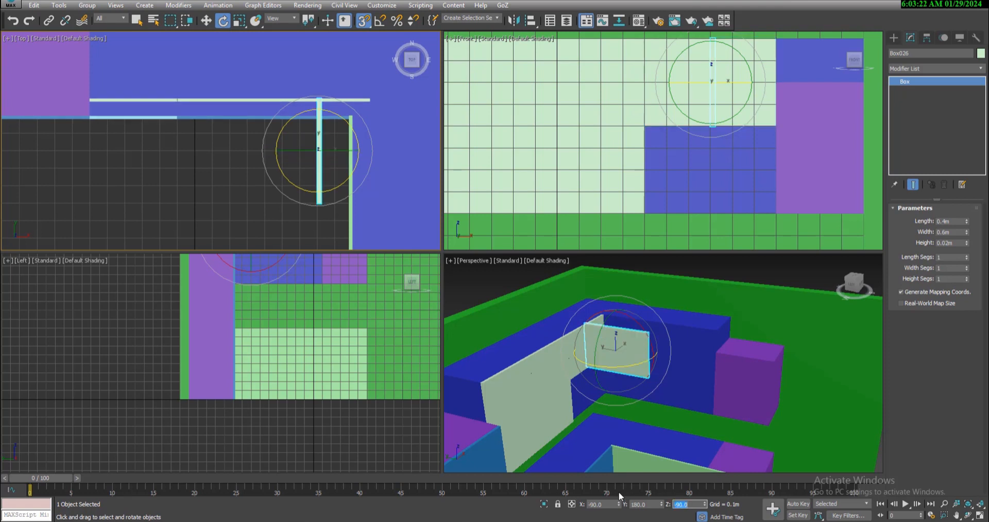
- Move the rotated panel along X against the front face of the perpendicular upper cabinet, fine-tuning its contact without snapping
{"action": "middle_click_drag", "start_coordinate": [324, 161], "coordinate": [314, 169]}
{"action": "key", "text": "w"}
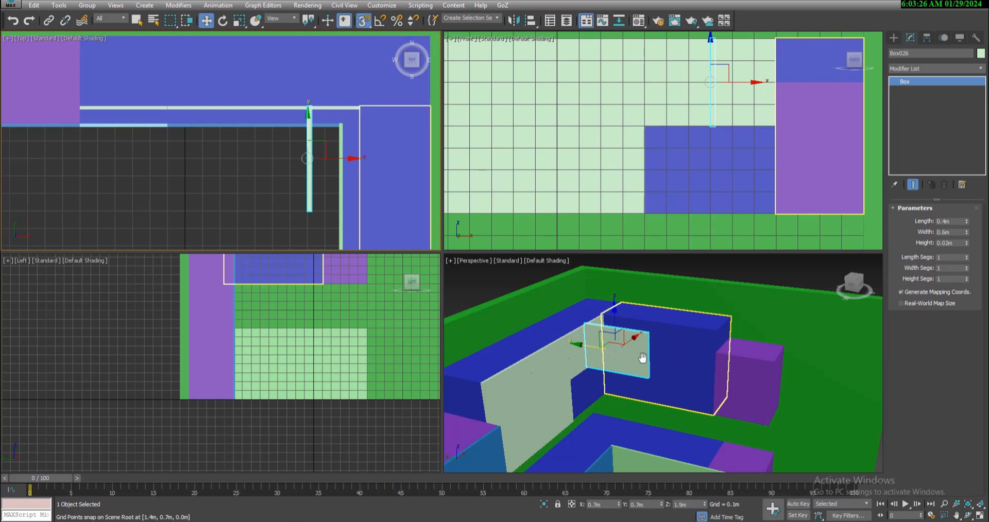
{"action": "middle_click_drag", "start_coordinate": [536, 382], "coordinate": [628, 348], "text": "alt"}
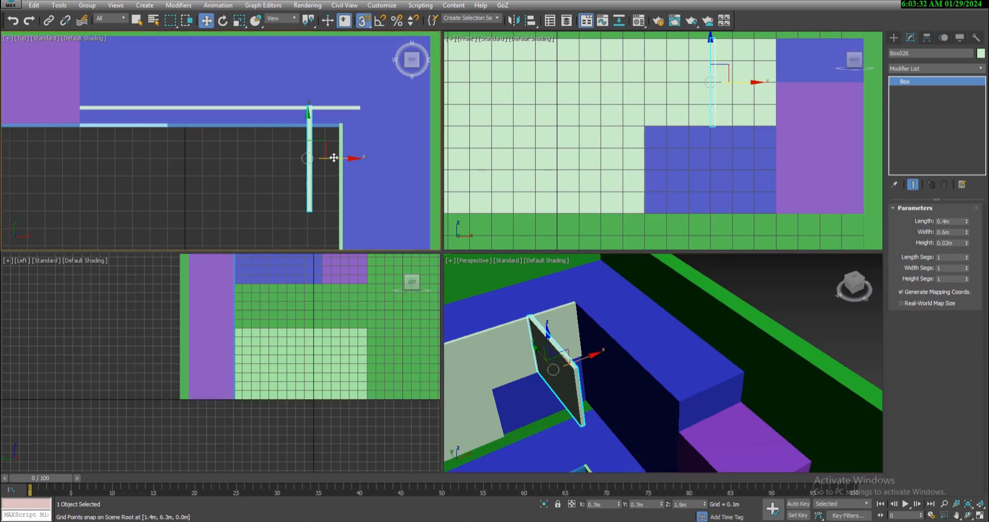
{"action": "left_click_drag", "start_coordinate": [336, 157], "coordinate": [353, 157]}
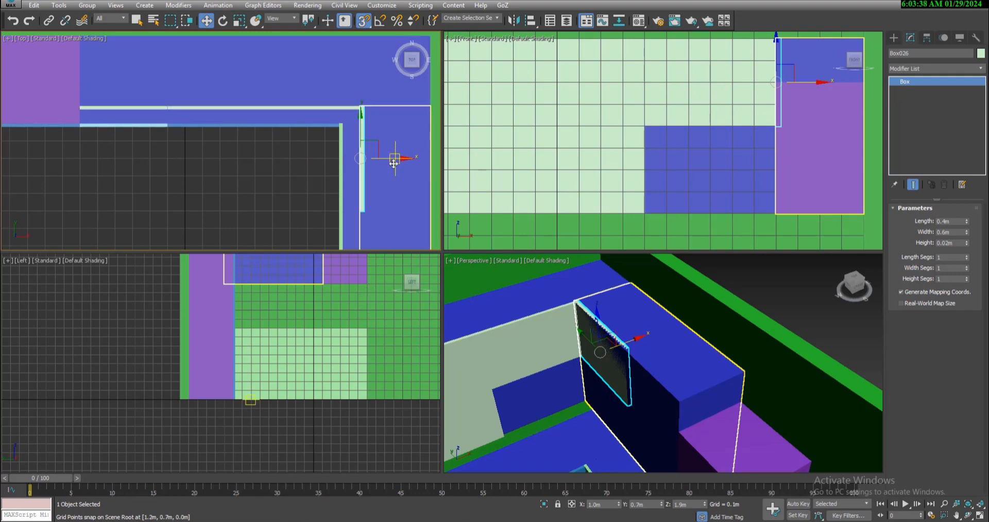
{"action": "scroll", "coordinate": [371, 154], "scroll_direction": "up", "scroll_amount": 5}
{"action": "left_click_drag", "start_coordinate": [369, 154], "coordinate": [360, 154]}
{"action": "scroll", "coordinate": [422, 276], "scroll_direction": "up", "scroll_amount": 3}
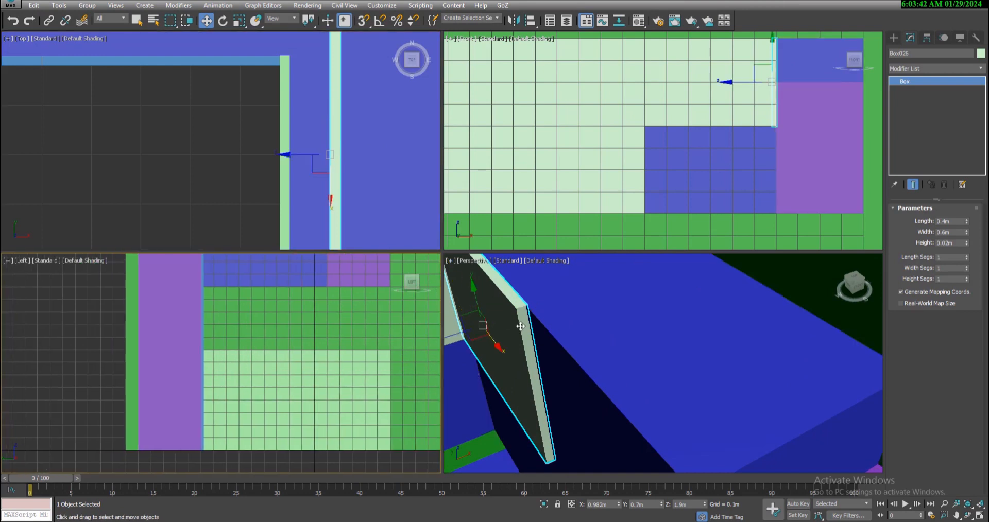
{"action": "scroll", "coordinate": [587, 309], "scroll_direction": "up", "scroll_amount": 5}
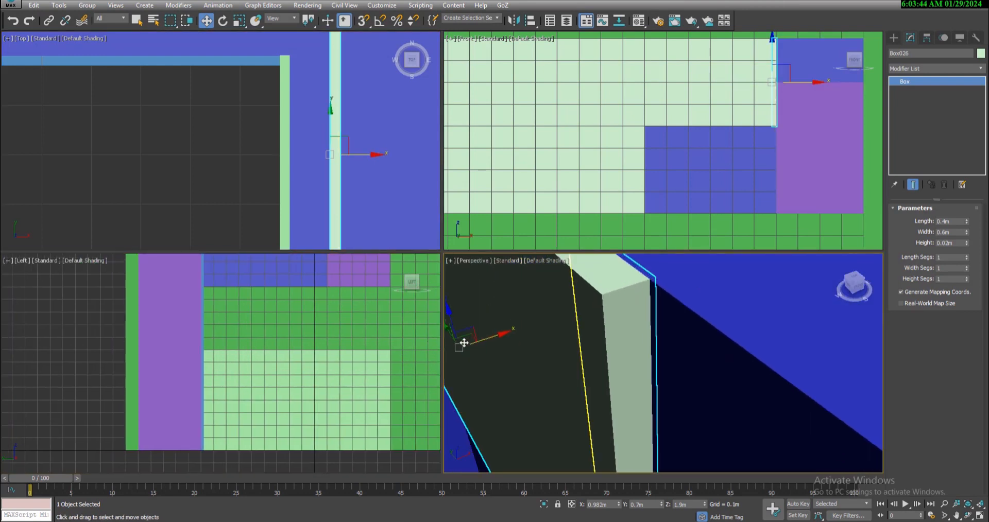
{"action": "left_click_drag", "start_coordinate": [484, 340], "coordinate": [477, 341]}
{"action": "scroll", "coordinate": [495, 340], "scroll_direction": "down", "scroll_amount": 4}
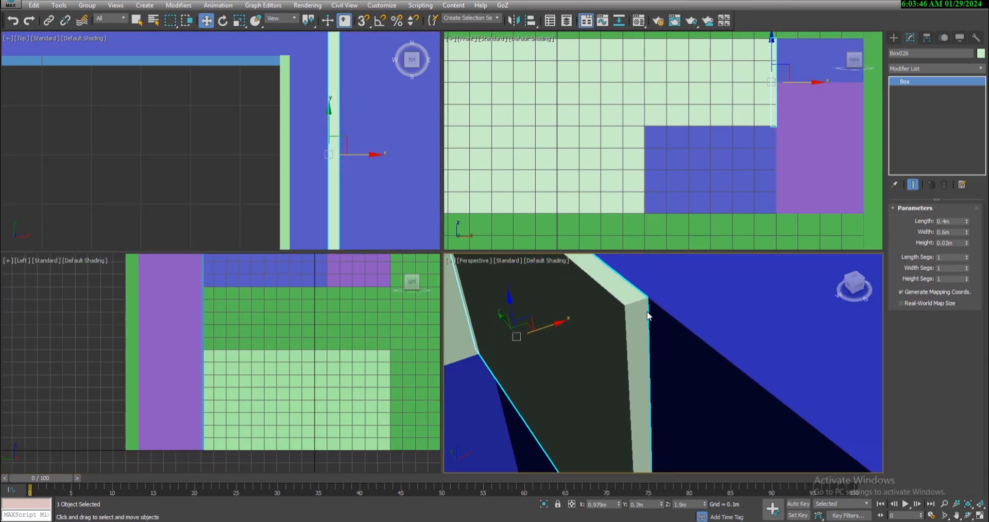
{"action": "scroll", "coordinate": [324, 335], "scroll_direction": "down", "scroll_amount": 5}
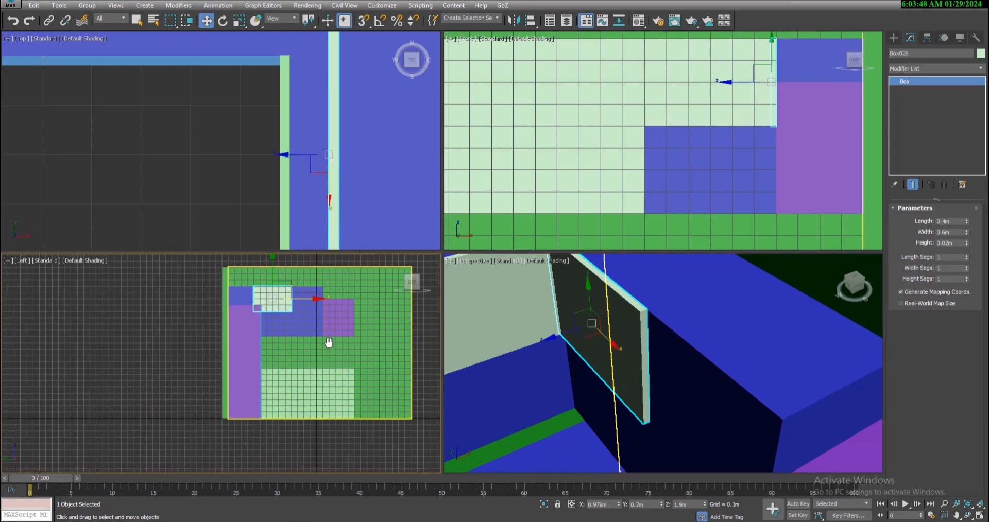
- Clone the rotated panel along the perpendicular upper cabinet as a copy in the Left view and set its width to 0.5 m
{"action": "scroll", "coordinate": [286, 293], "scroll_direction": "up", "scroll_amount": 5}
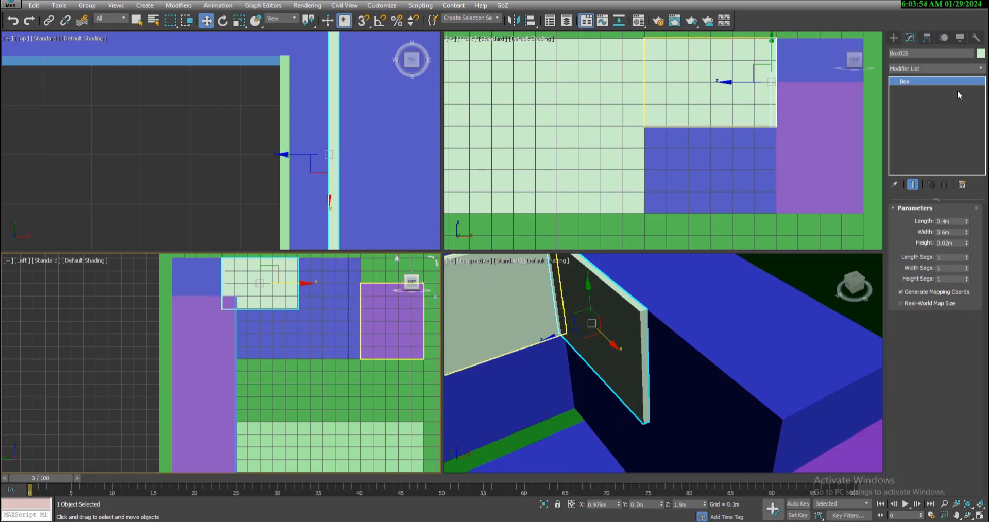
{"action": "middle_click_drag", "start_coordinate": [279, 304], "coordinate": [276, 337]}
{"action": "scroll", "coordinate": [285, 328], "scroll_direction": "up", "scroll_amount": 2}
{"action": "left_click_drag", "start_coordinate": [288, 317], "coordinate": [380, 316], "text": "shift"}
{"action": "left_click", "coordinate": [493, 303]}
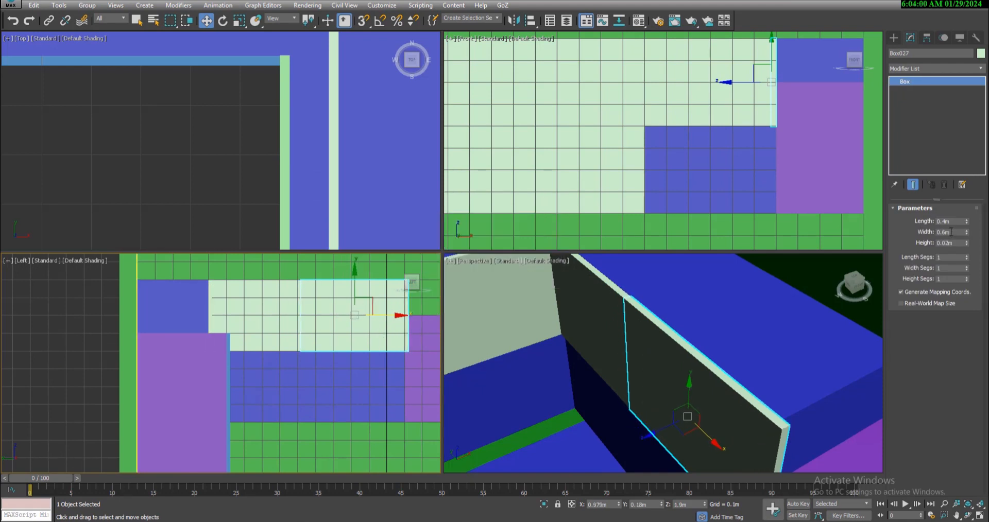
{"action": "left_click", "coordinate": [942, 233]}
{"action": "type", "text": "0.5"}
{"action": "key", "text": "Return"}
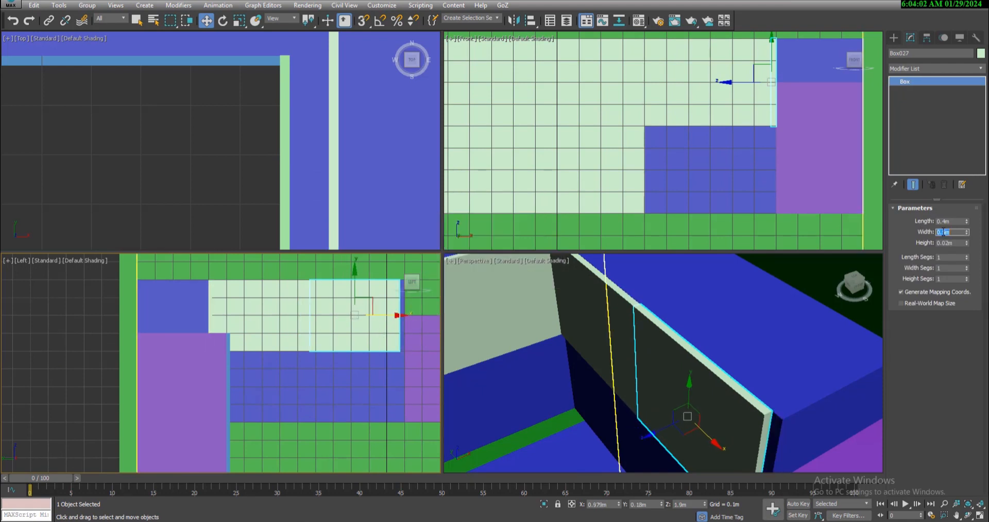
- Set the cloned panel's length to 0.8 m and snap it down to cover the upper cabinet's full height
{"action": "middle_click_drag", "start_coordinate": [353, 359], "coordinate": [342, 317]}
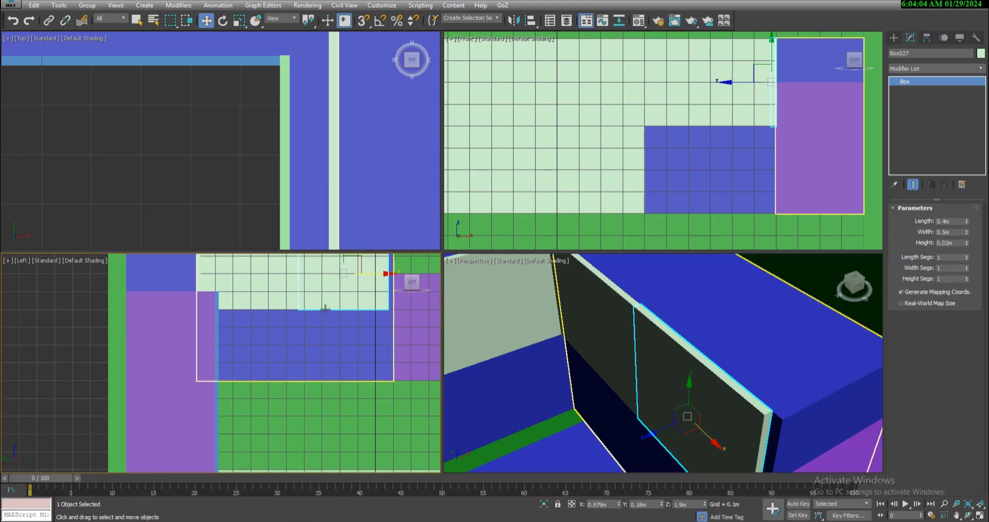
{"action": "middle_click_drag", "start_coordinate": [347, 286], "coordinate": [342, 340]}
{"action": "scroll", "coordinate": [340, 319], "scroll_direction": "up", "scroll_amount": 2}
{"action": "scroll", "coordinate": [360, 328], "scroll_direction": "down", "scroll_amount": 1}
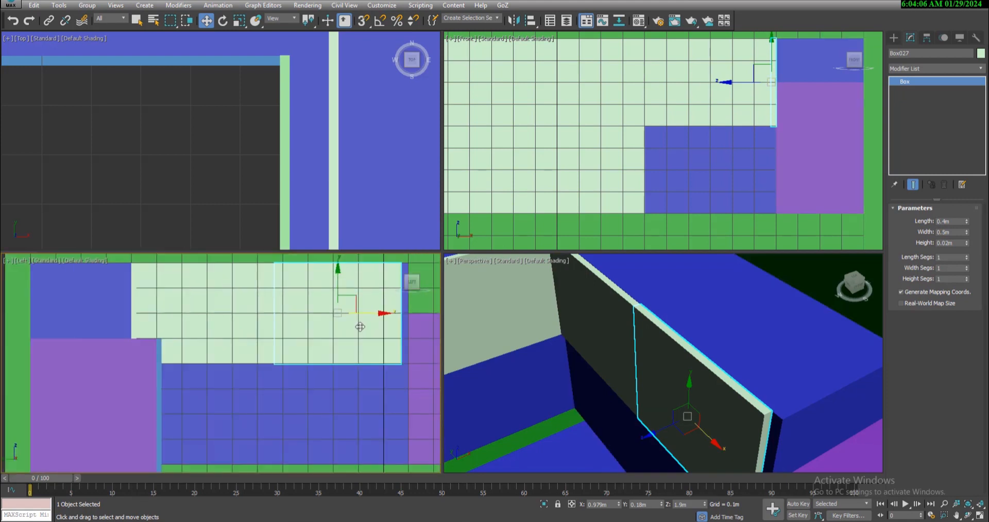
{"action": "scroll", "coordinate": [360, 327], "scroll_direction": "down", "scroll_amount": 1}
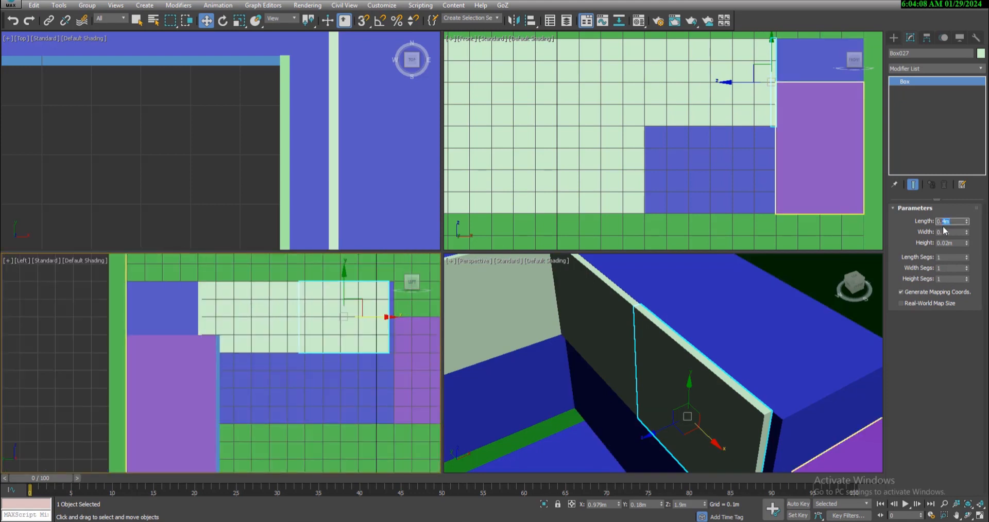
{"action": "key", "text": "Return"}
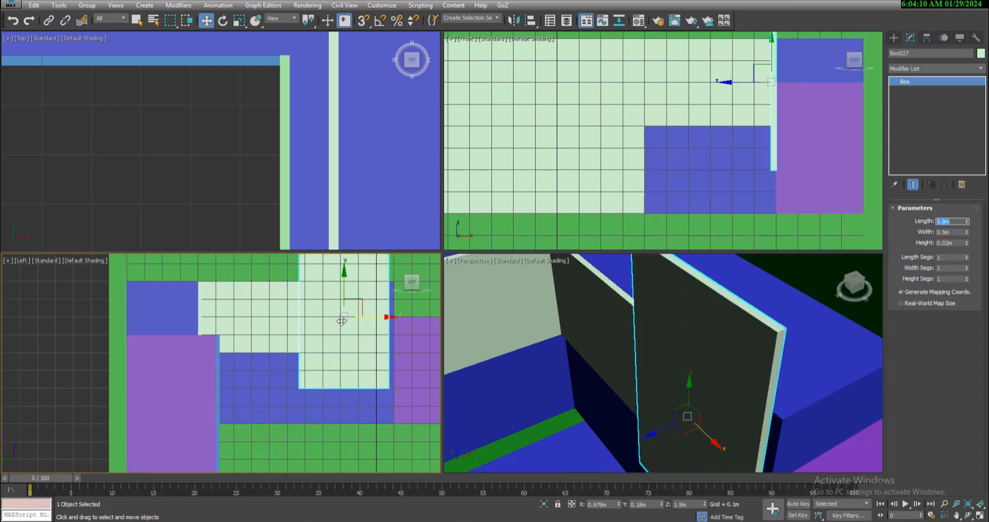
{"action": "mouse_move", "coordinate": [343, 291]}
{"action": "middle_mouse_down"}
{"action": "mouse_move", "coordinate": [353, 267]}
{"action": "mouse_move", "coordinate": [344, 300]}
{"action": "middle_mouse_up"}
{"action": "key", "text": "s"}
{"action": "left_click_drag", "start_coordinate": [343, 300], "coordinate": [344, 336]}
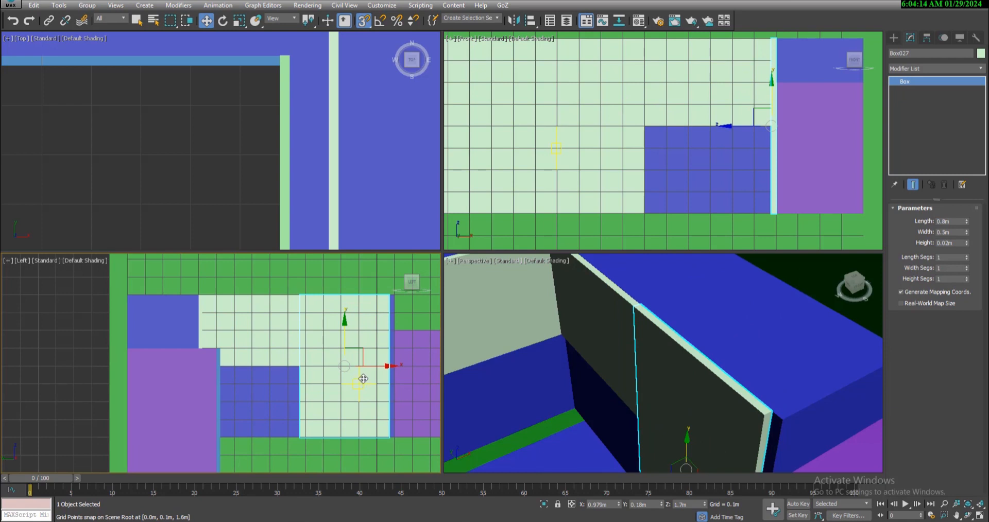
- Move the cloned 0.5 m panel horizontally in the Left view until it meets the neighbouring upper-cabinet panel, without snapping
{"action": "scroll", "coordinate": [363, 378], "scroll_direction": "up", "scroll_amount": 4}
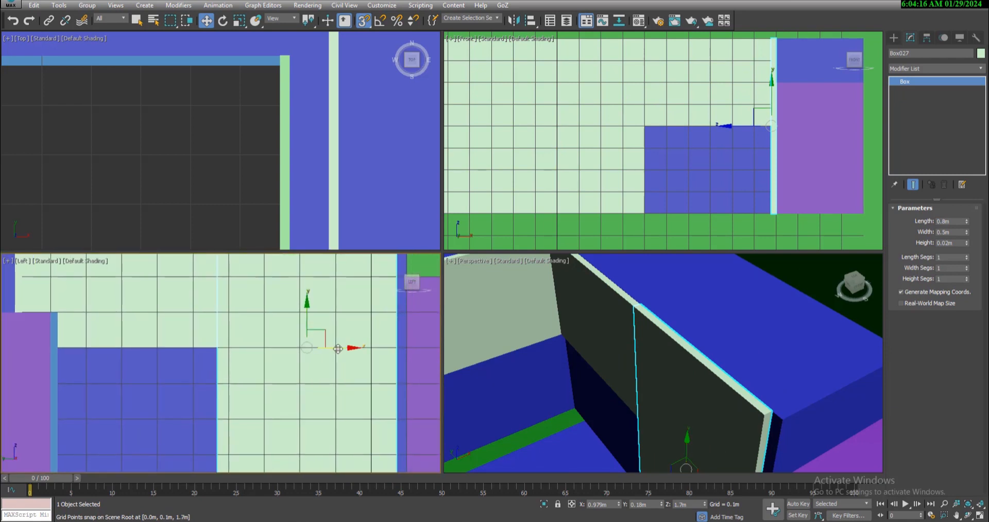
{"action": "mouse_move", "coordinate": [338, 350]}
{"action": "left_mouse_down"}
{"action": "mouse_move", "coordinate": [358, 349]}
{"action": "mouse_move", "coordinate": [301, 352]}
{"action": "mouse_move", "coordinate": [357, 353]}
{"action": "mouse_move", "coordinate": [333, 352]}
{"action": "mouse_move", "coordinate": [345, 353]}
{"action": "left_mouse_up"}
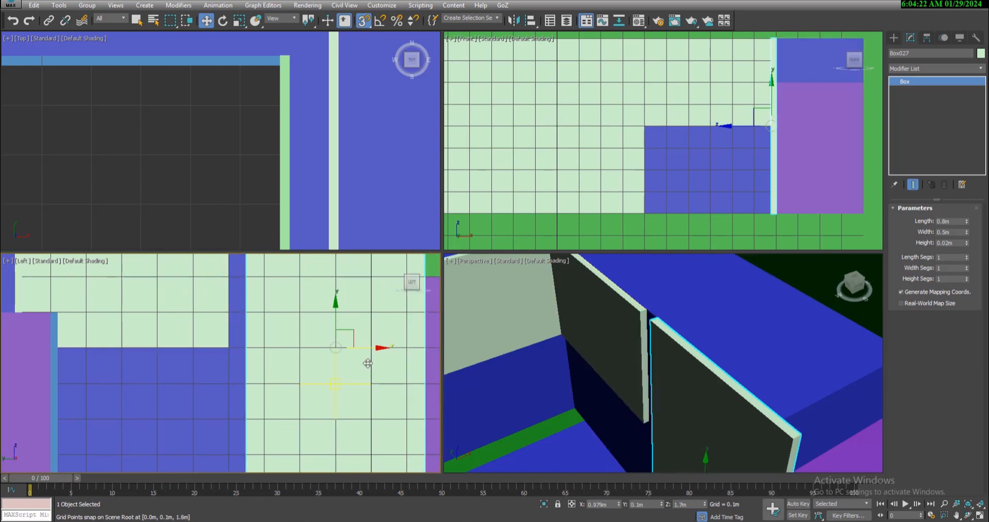
{"action": "left_click_drag", "start_coordinate": [371, 349], "coordinate": [345, 350]}
{"action": "scroll", "coordinate": [227, 334], "scroll_direction": "up", "scroll_amount": 6}
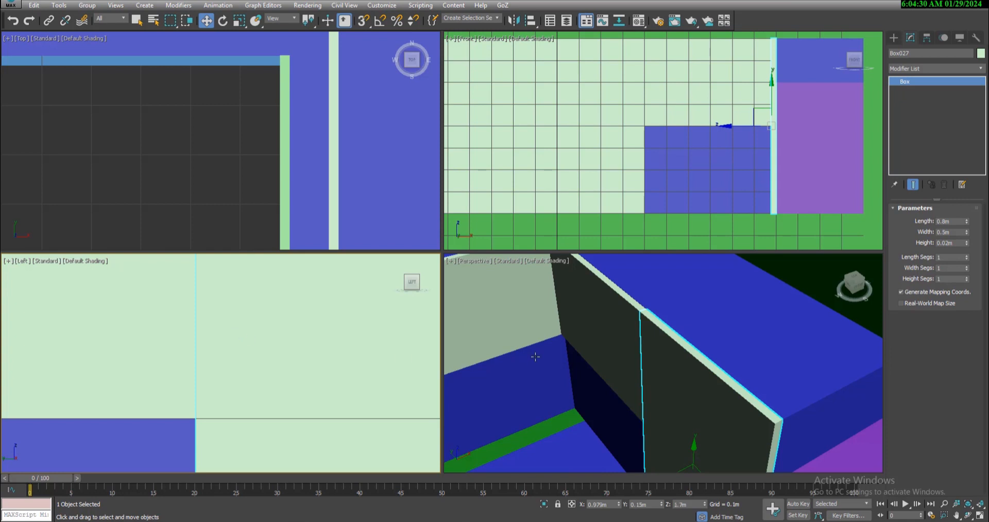
{"action": "scroll", "coordinate": [535, 356], "scroll_direction": "down", "scroll_amount": 10}
{"action": "scroll", "coordinate": [262, 322], "scroll_direction": "down", "scroll_amount": 6}
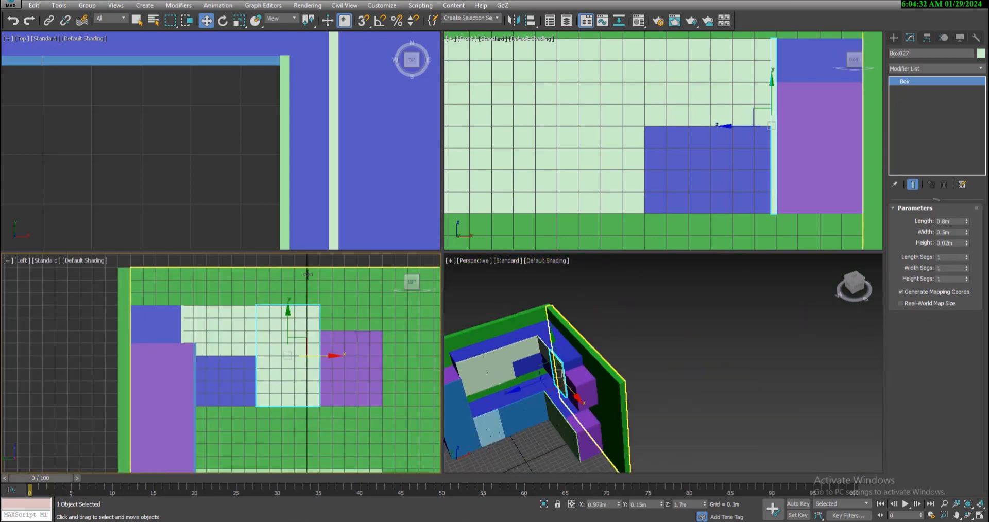
- Clear the selection and examine the whole kitchen with its lower, tall and upper panels in the Perspective view
{"action": "left_click", "coordinate": [317, 263]}
{"action": "key", "text": "z"}
{"action": "middle_click_drag", "start_coordinate": [582, 407], "coordinate": [599, 399], "text": "alt"}
{"action": "middle_click_drag", "start_coordinate": [599, 399], "coordinate": [608, 353]}
{"action": "key", "text": "z"}
{"action": "middle_click_drag", "start_coordinate": [660, 387], "coordinate": [596, 396]}
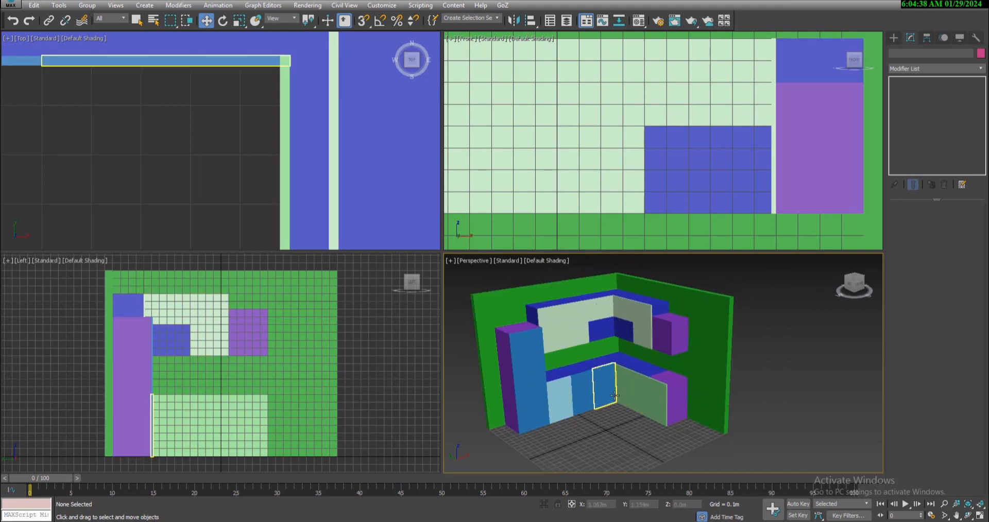
{"action": "scroll", "coordinate": [597, 394], "scroll_direction": "up", "scroll_amount": 3}
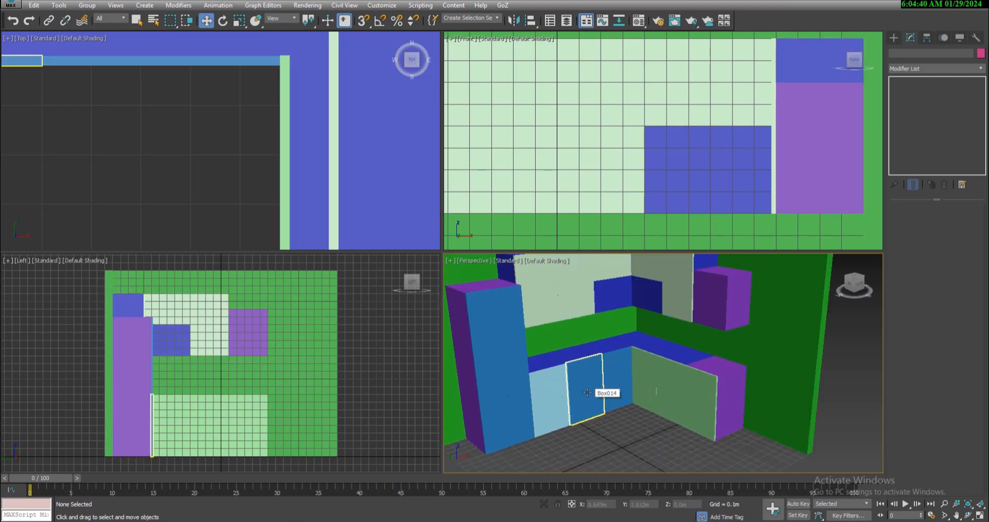
{"action": "scroll", "coordinate": [605, 361], "scroll_direction": "down", "scroll_amount": 8}
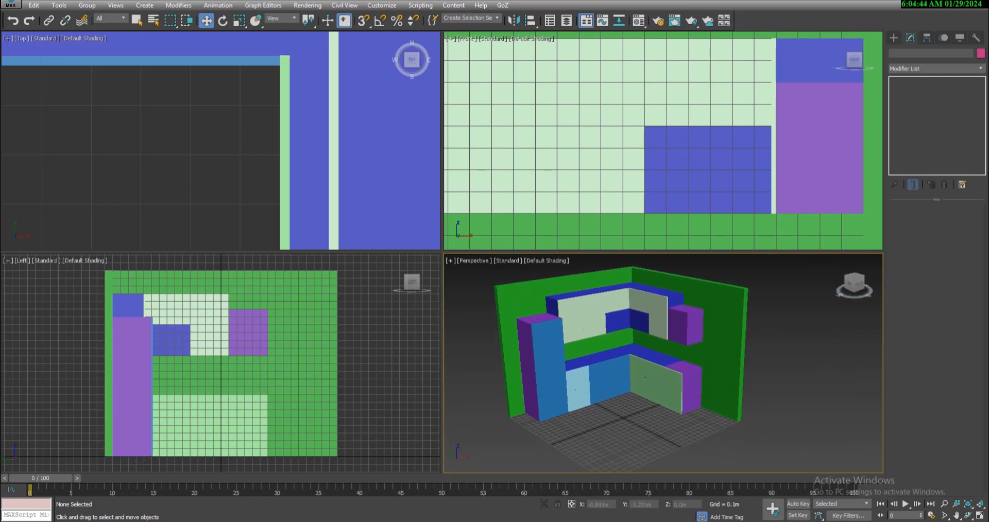
- Select the two tall-cabinet panels and the three fronts on the purple lower end cabinet and recolour them a lightened purple
{"action": "key", "text": "q"}
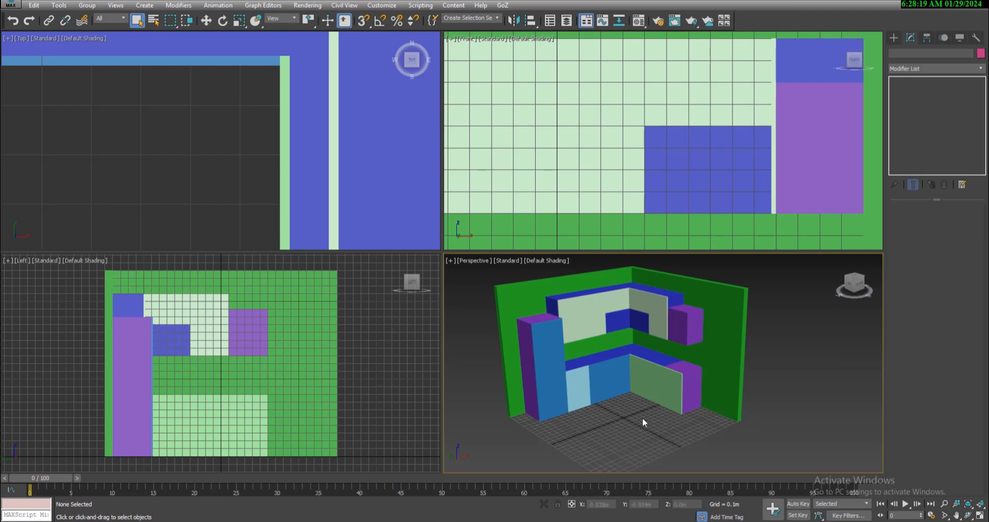
{"action": "left_click", "coordinate": [556, 409]}
{"action": "left_click", "coordinate": [553, 376], "text": "ctrl"}
{"action": "left_click", "coordinate": [674, 408], "text": "ctrl"}
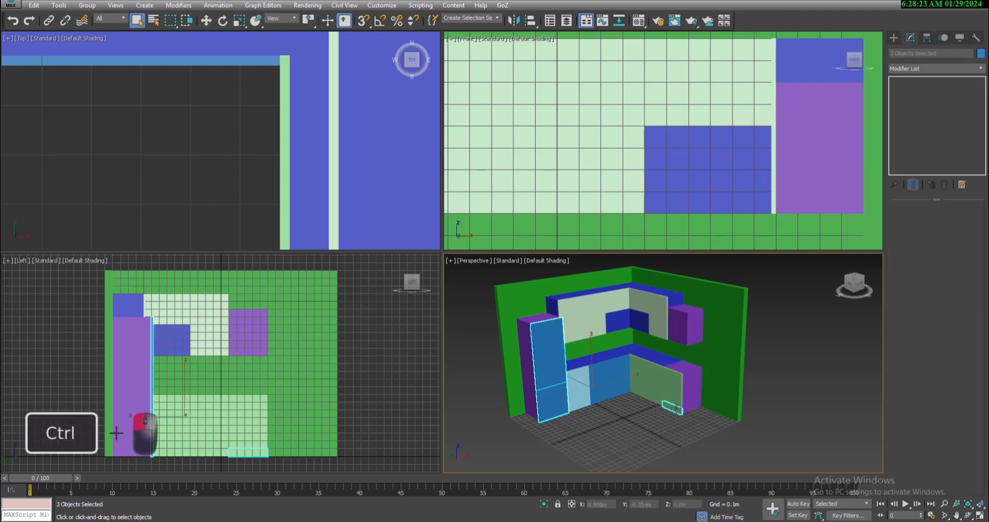
{"action": "left_click", "coordinate": [677, 395], "text": "ctrl"}
{"action": "left_click", "coordinate": [673, 375], "text": "ctrl"}
{"action": "scroll", "coordinate": [673, 376], "scroll_direction": "up", "scroll_amount": 4}
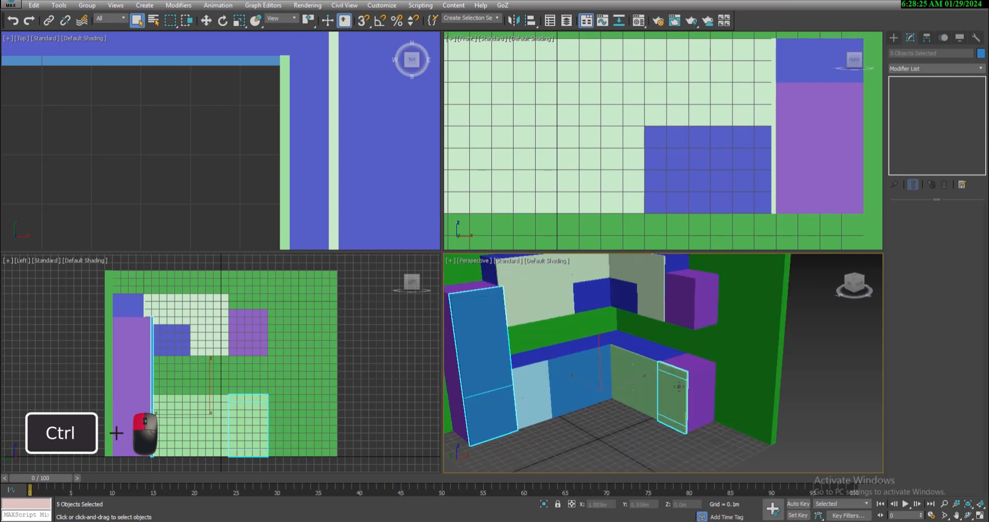
{"action": "left_click", "coordinate": [981, 54]}
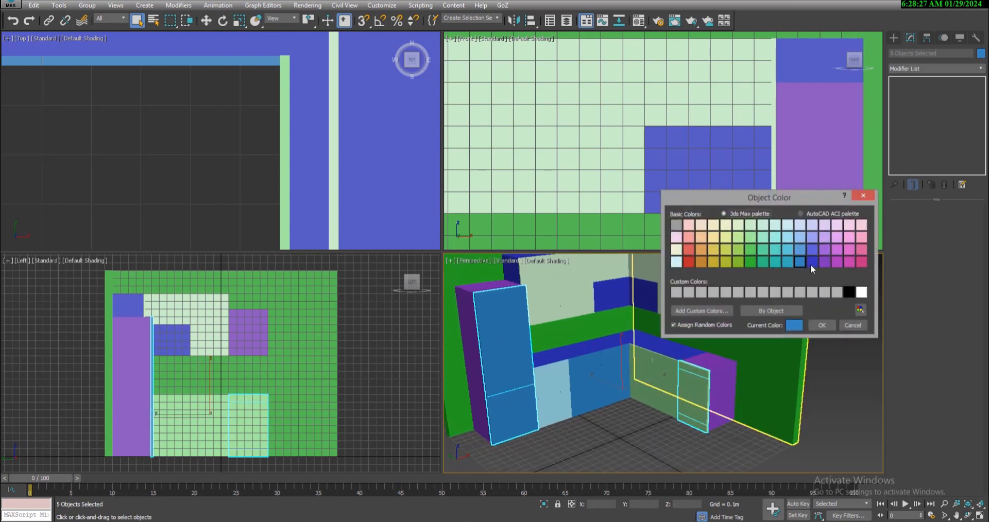
{"action": "left_click", "coordinate": [822, 261]}
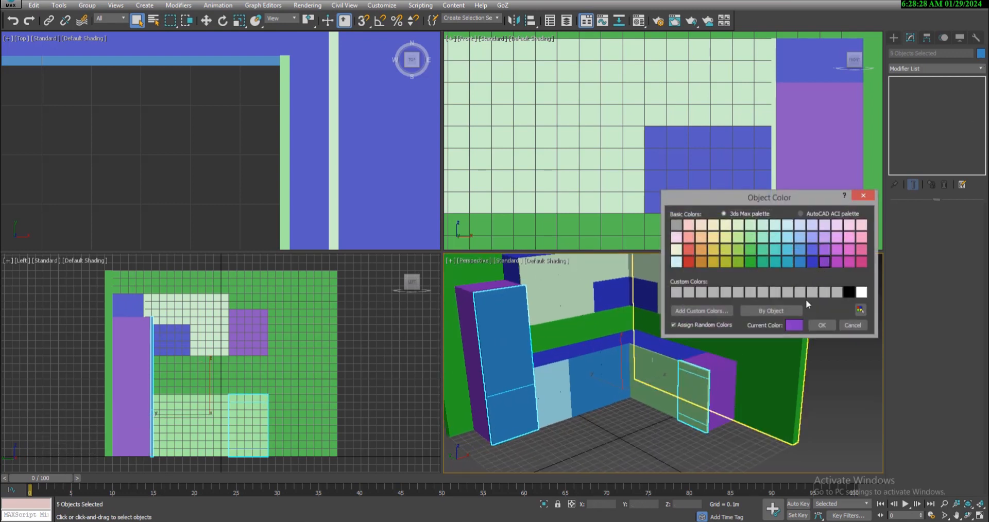
{"action": "left_click", "coordinate": [793, 325]}
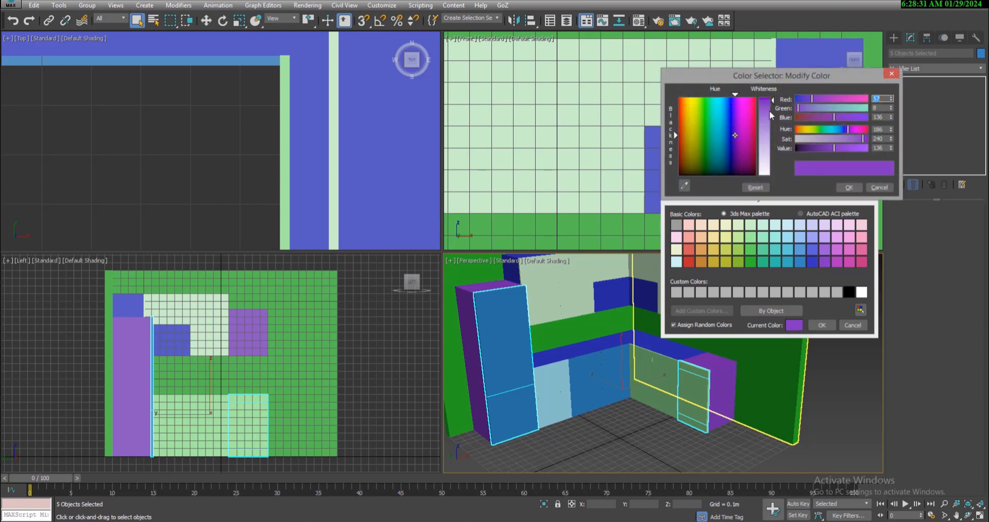
{"action": "left_click_drag", "start_coordinate": [767, 106], "coordinate": [767, 110]}
{"action": "left_click", "coordinate": [845, 189]}
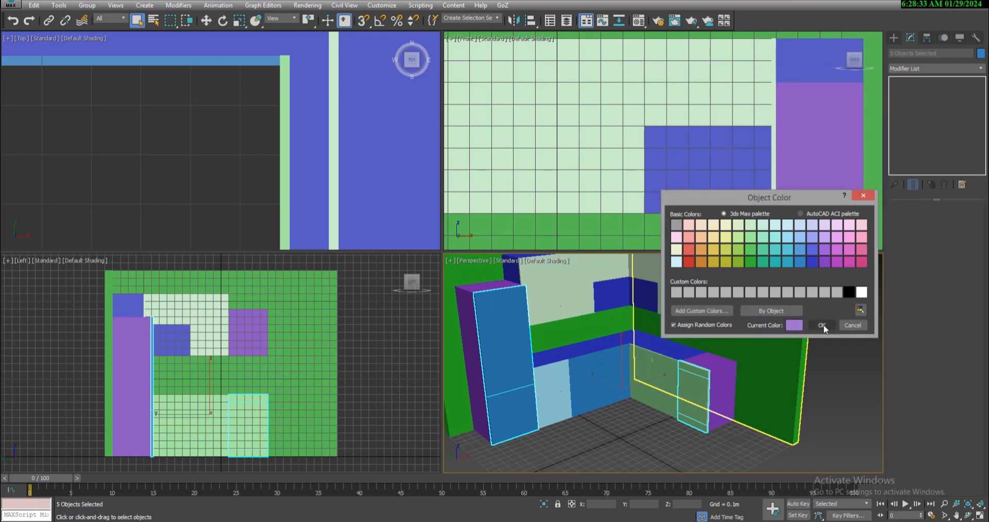
{"action": "left_click", "coordinate": [822, 325]}
- Select the remaining drawer fronts and door panels on the blue lower and upper cabinets and recolour them lighter blue, RGB 29, 29, 146
{"action": "middle_click_drag", "start_coordinate": [638, 412], "coordinate": [569, 427], "text": "alt"}
{"action": "left_click", "coordinate": [569, 427]}
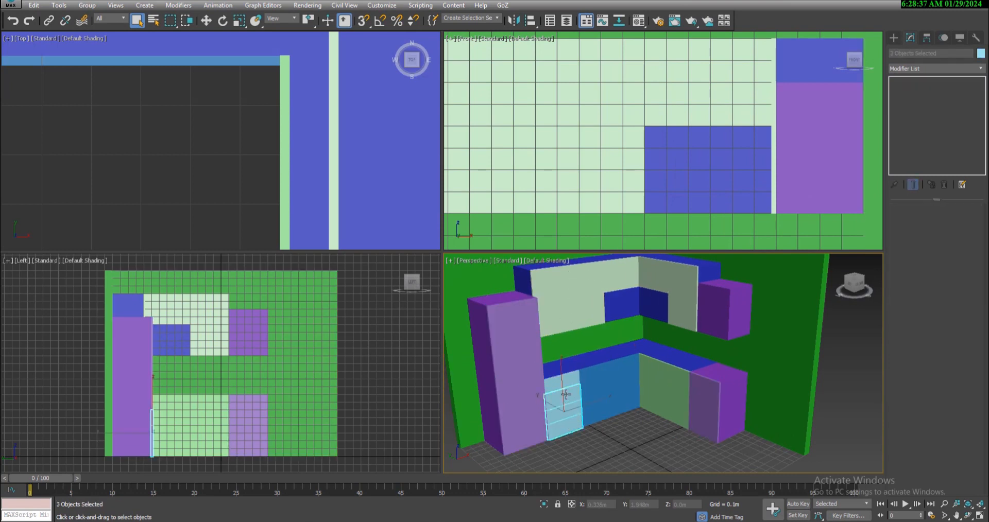
{"action": "left_click", "coordinate": [599, 408], "text": "ctrl"}
{"action": "left_click", "coordinate": [624, 391], "text": "ctrl"}
{"action": "left_click", "coordinate": [652, 389], "text": "ctrl"}
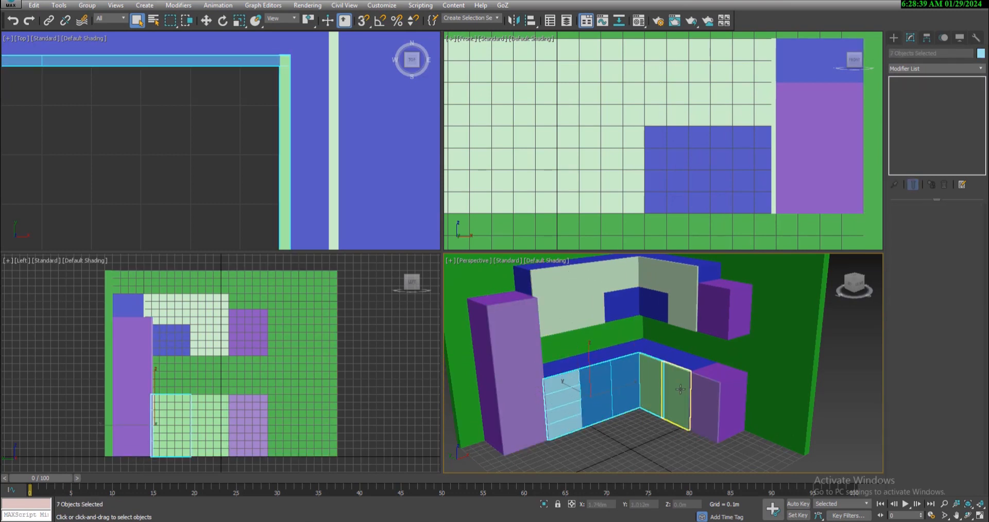
{"action": "left_click", "coordinate": [679, 392], "text": "ctrl"}
{"action": "left_click", "coordinate": [675, 315], "text": "ctrl"}
{"action": "left_click", "coordinate": [653, 289], "text": "ctrl"}
{"action": "left_click", "coordinate": [621, 273], "text": "ctrl"}
{"action": "left_click", "coordinate": [587, 283], "text": "ctrl"}
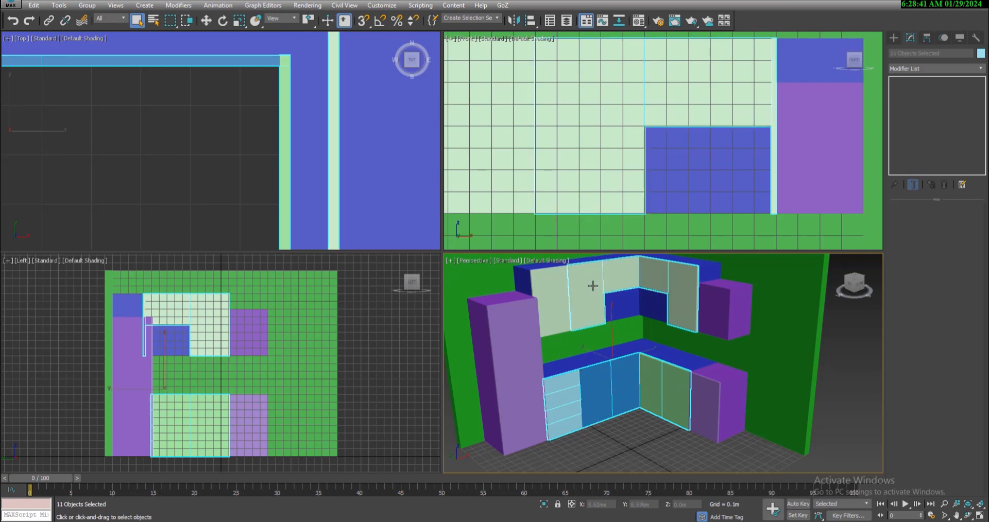
{"action": "left_click", "coordinate": [550, 293], "text": "ctrl"}
{"action": "left_click", "coordinate": [981, 53]}
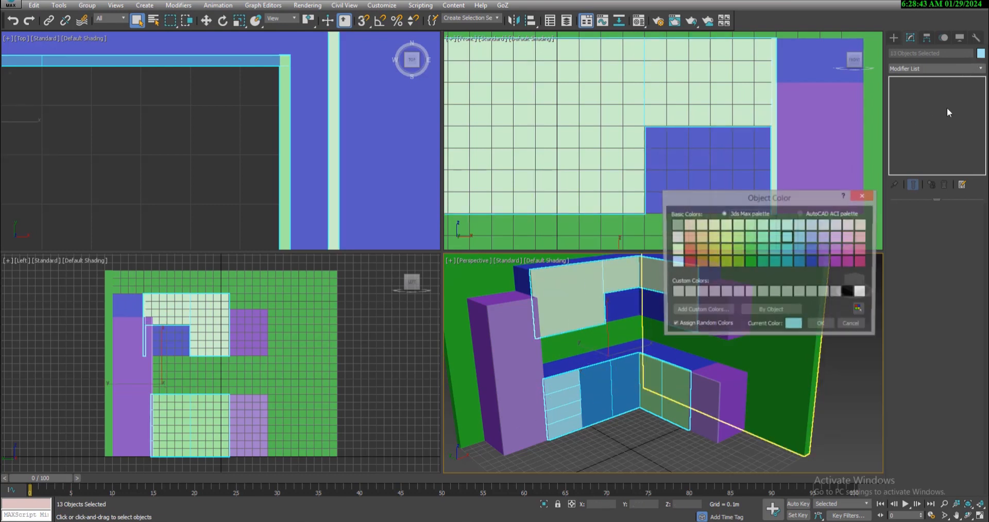
{"action": "left_click", "coordinate": [795, 325]}
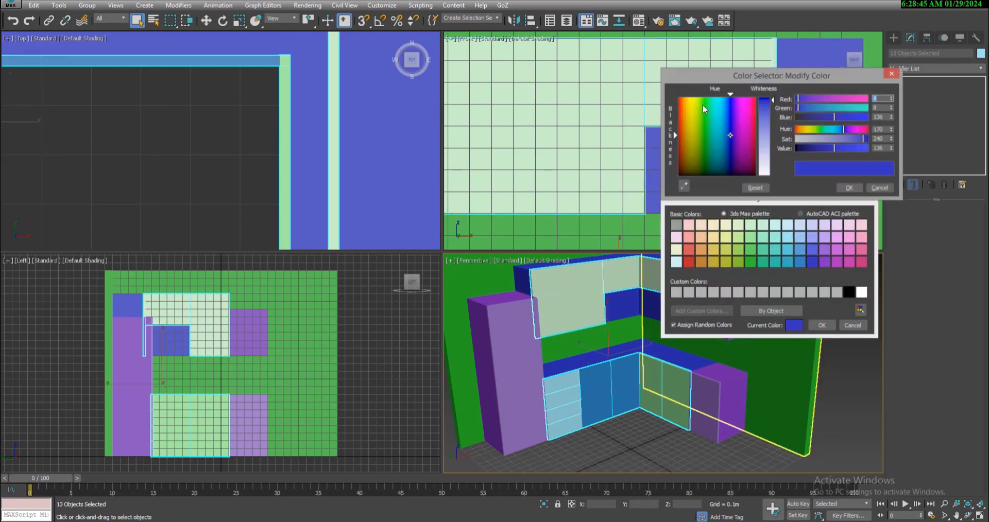
{"action": "left_click", "coordinate": [769, 106]}
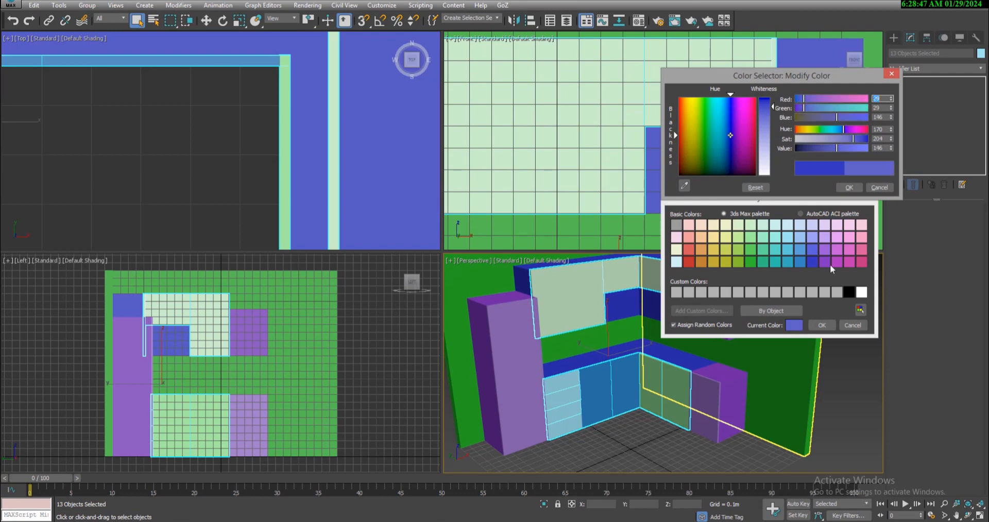
{"action": "left_click", "coordinate": [851, 188]}
{"action": "left_click", "coordinate": [820, 325]}
{"action": "left_click", "coordinate": [844, 387]}
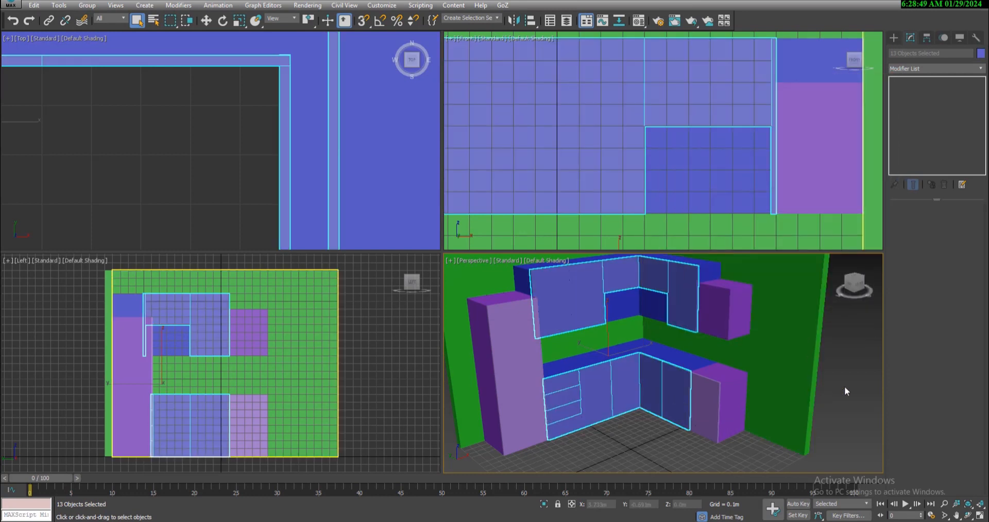
- Try to scale the top drawer front beside the tall cabinet uniformly to about 92 percent
{"action": "middle_click_drag", "start_coordinate": [672, 380], "coordinate": [600, 382], "text": "alt"}
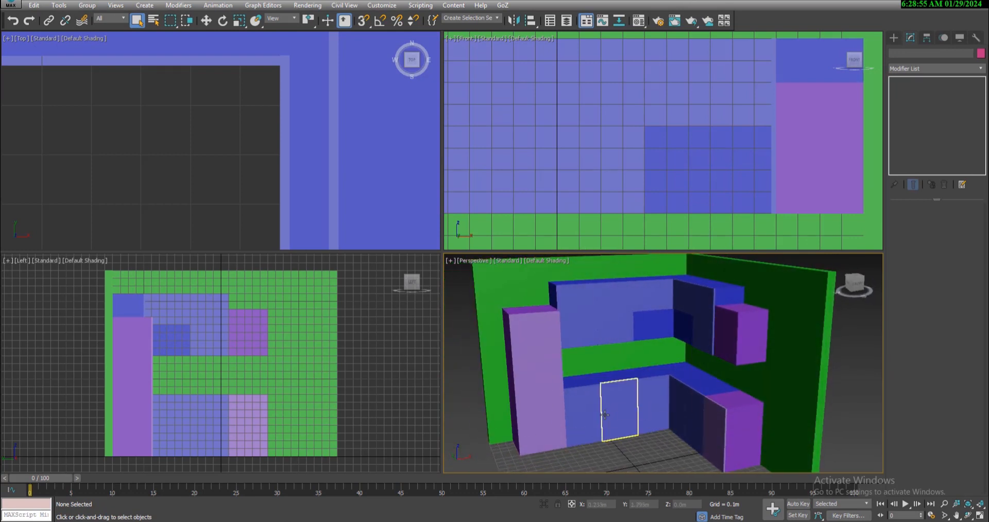
{"action": "scroll", "coordinate": [598, 397], "scroll_direction": "up", "scroll_amount": 4}
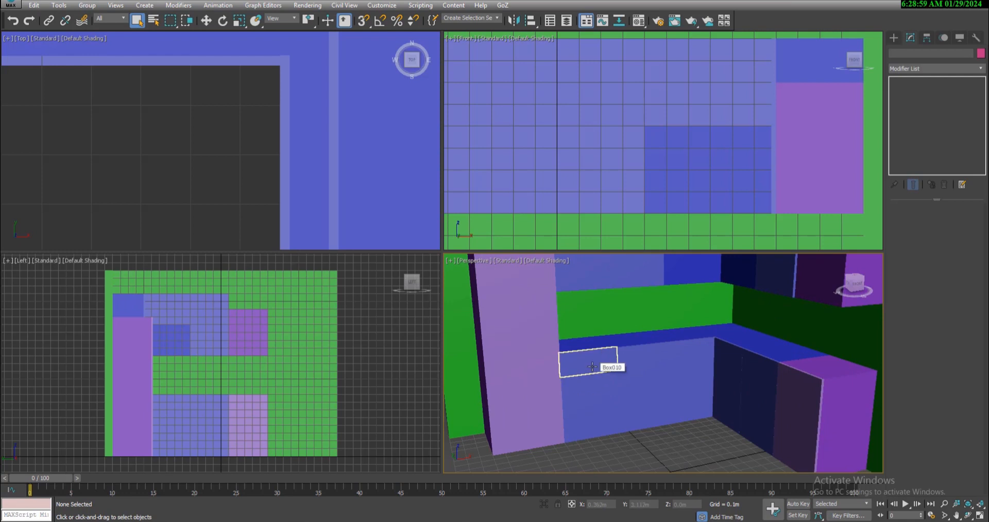
{"action": "left_click", "coordinate": [592, 366]}
{"action": "scroll", "coordinate": [601, 369], "scroll_direction": "up", "scroll_amount": 3}
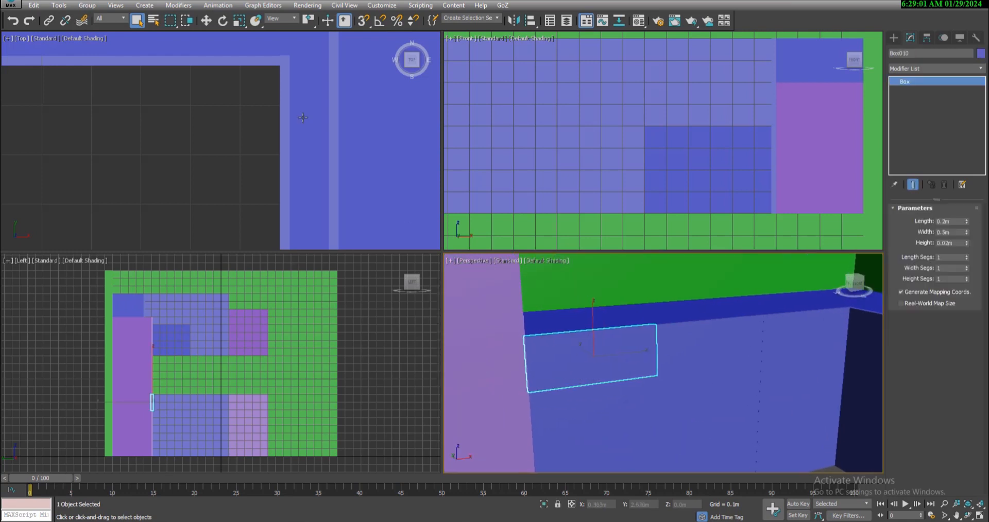
{"action": "left_click", "coordinate": [239, 21]}
{"action": "middle_click_drag", "start_coordinate": [598, 365], "coordinate": [602, 349]}
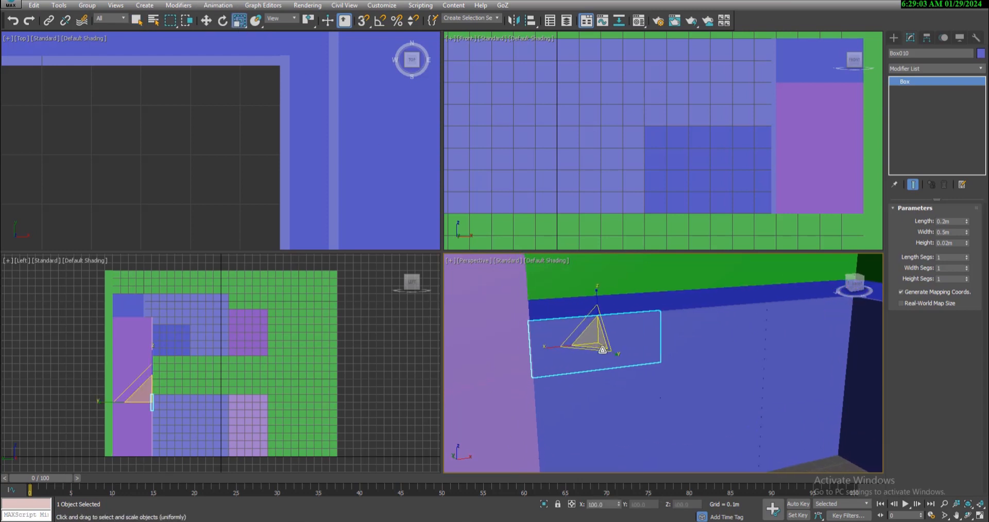
{"action": "left_click_drag", "start_coordinate": [594, 334], "coordinate": [596, 341]}
{"action": "scroll", "coordinate": [643, 364], "scroll_direction": "down", "scroll_amount": 6}
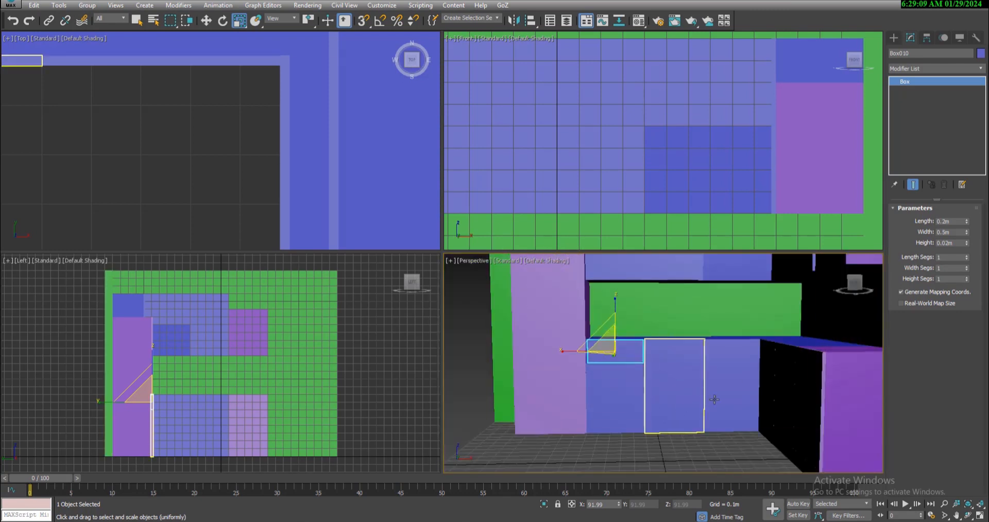
{"action": "middle_click_drag", "start_coordinate": [716, 399], "coordinate": [631, 383], "text": "alt"}
{"action": "scroll", "coordinate": [630, 383], "scroll_direction": "up", "scroll_amount": 4}
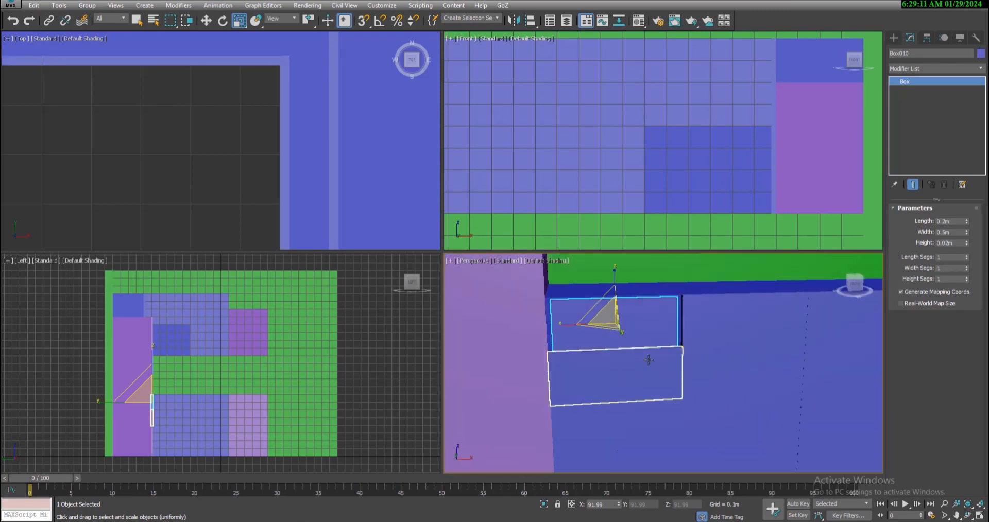
{"action": "left_click_drag", "start_coordinate": [669, 384], "coordinate": [713, 404]}
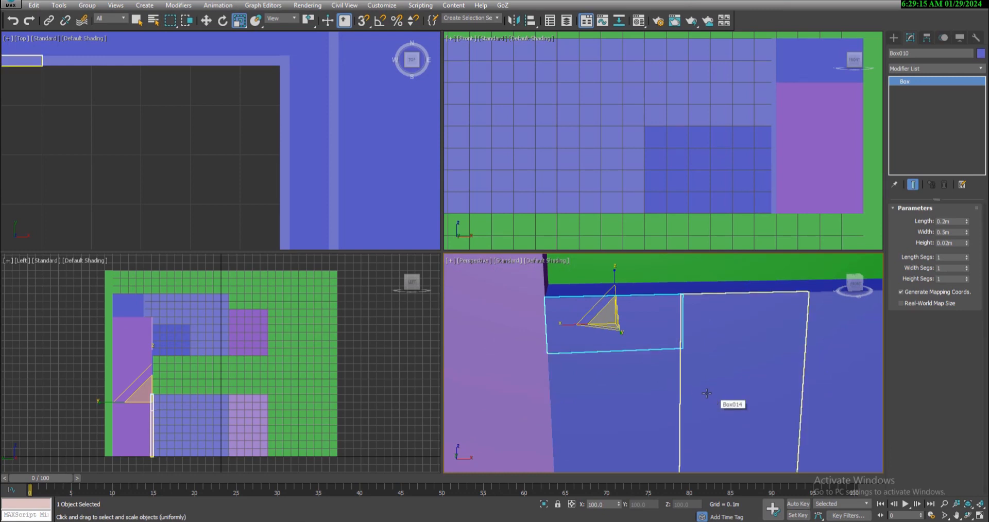
- Add the other three drawer fronts and the four door panels of the blue lower cabinets to the selection
{"action": "middle_click_drag", "start_coordinate": [706, 393], "coordinate": [649, 371]}
{"action": "scroll", "coordinate": [649, 371], "scroll_direction": "down", "scroll_amount": 4}
{"action": "left_click", "coordinate": [622, 367], "text": "ctrl"}
{"action": "left_click", "coordinate": [624, 387], "text": "ctrl"}
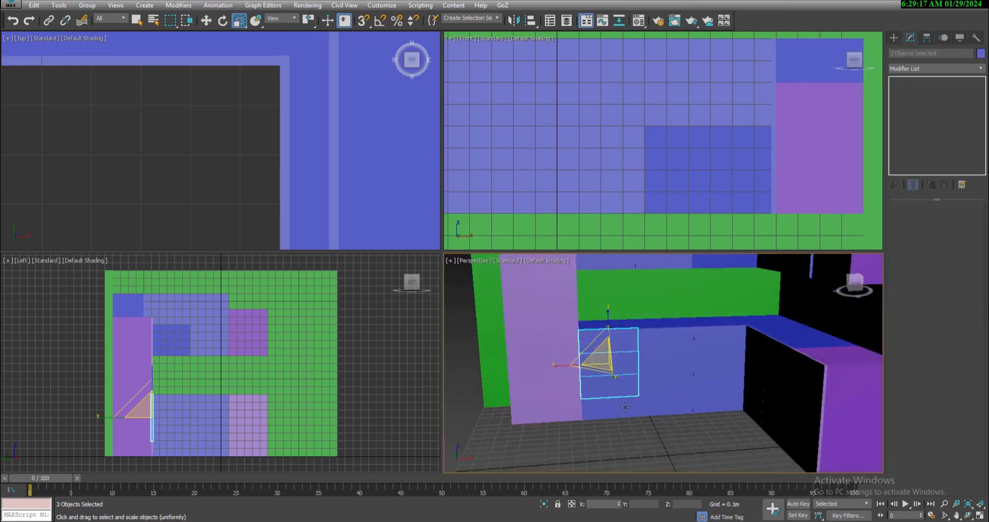
{"action": "left_click", "coordinate": [625, 408], "text": "ctrl"}
{"action": "left_click", "coordinate": [670, 394], "text": "ctrl"}
{"action": "left_click", "coordinate": [714, 381], "text": "ctrl"}
{"action": "middle_click_drag", "start_coordinate": [714, 381], "coordinate": [742, 388], "text": "alt"}
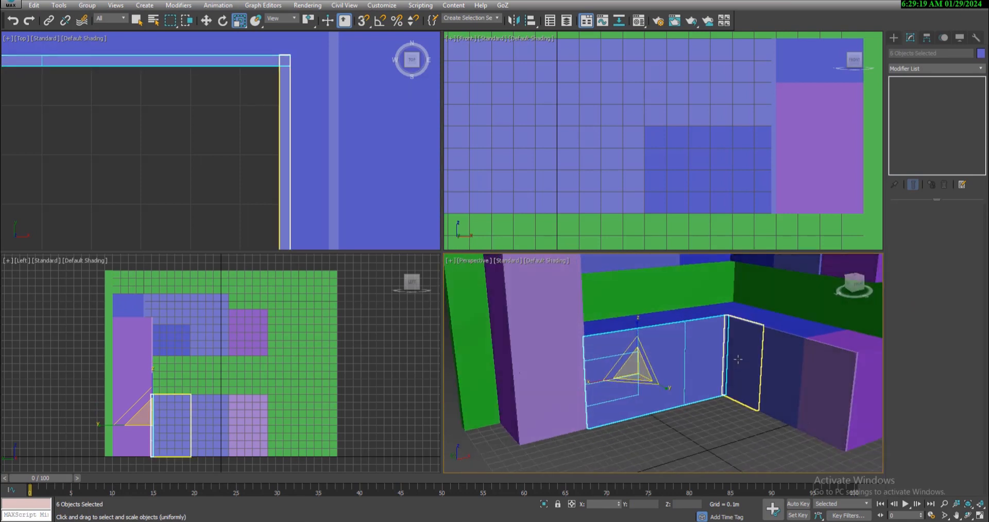
{"action": "left_click", "coordinate": [737, 359], "text": "ctrl"}
{"action": "left_click", "coordinate": [775, 356], "text": "ctrl"}
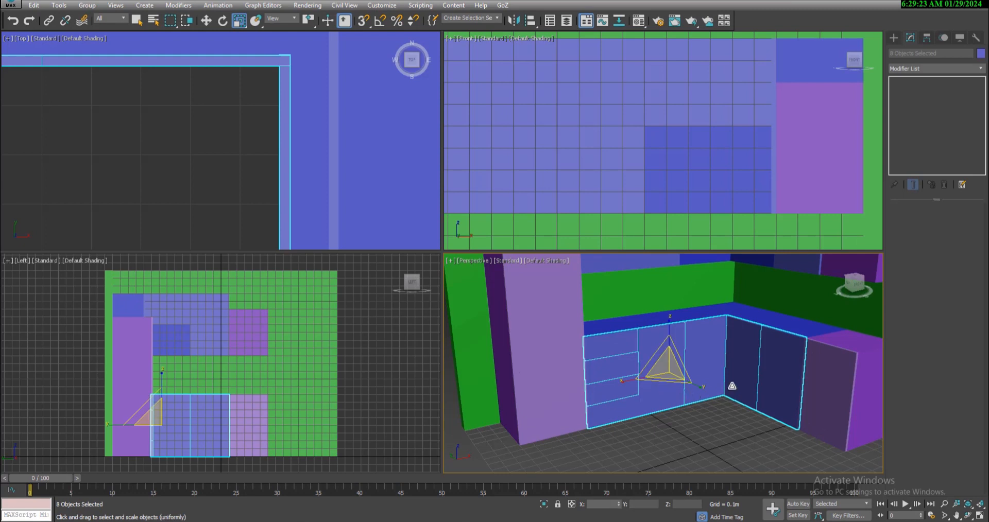
- Try to scale the eight selected lower fronts down together about their common selection centre
{"action": "middle_click_drag", "start_coordinate": [698, 371], "coordinate": [667, 361], "text": "alt"}
{"action": "scroll", "coordinate": [681, 370], "scroll_direction": "up", "scroll_amount": 3}
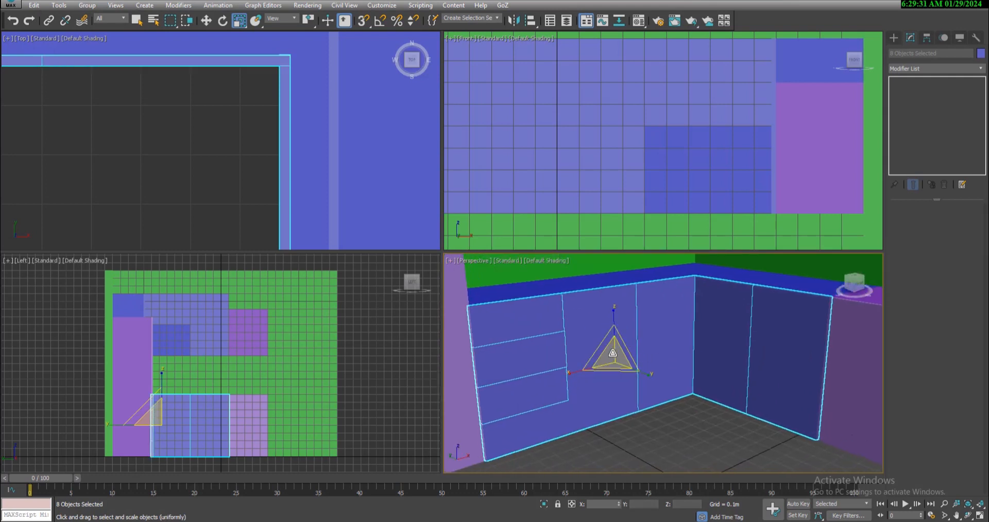
{"action": "left_click_drag", "start_coordinate": [612, 354], "coordinate": [612, 358]}
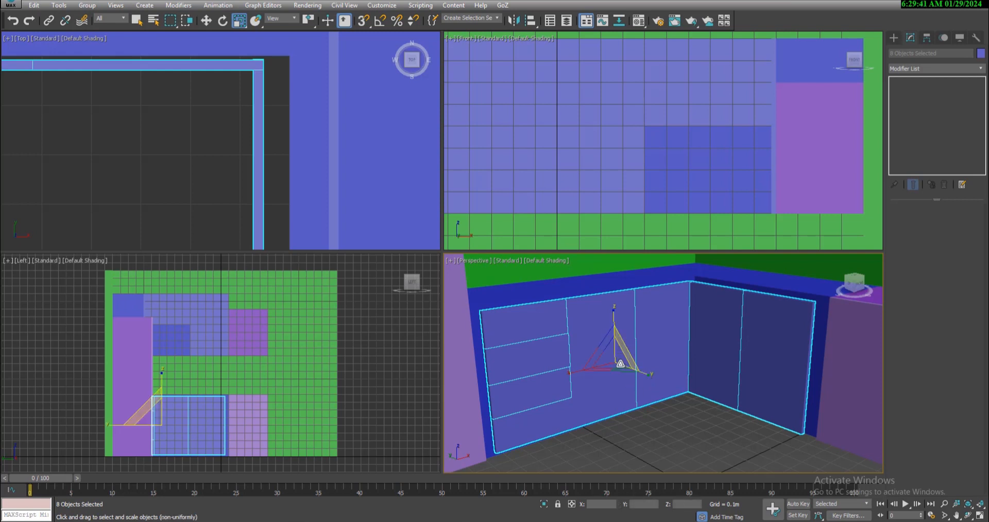
{"action": "key", "text": "ctrl+z"}
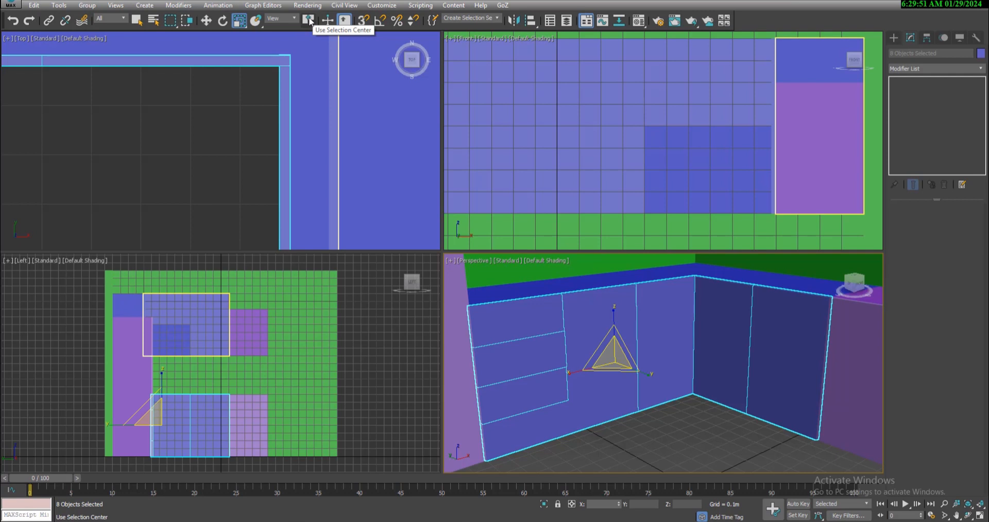
- Try to scale the eight selected lower fronts down about the transform coordinate center
{"action": "left_click", "coordinate": [310, 21]}
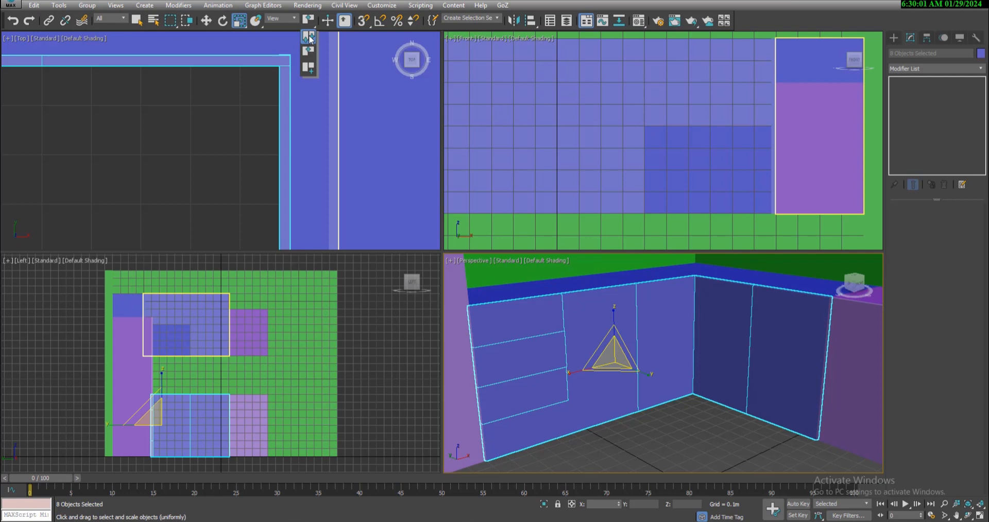
{"action": "left_click", "coordinate": [309, 71]}
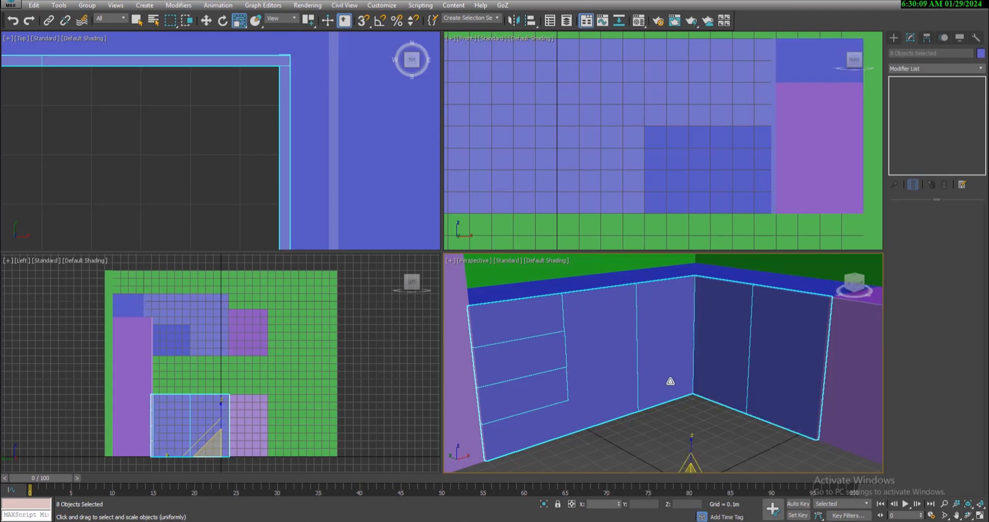
{"action": "scroll", "coordinate": [659, 368], "scroll_direction": "down", "scroll_amount": 3}
{"action": "scroll", "coordinate": [679, 430], "scroll_direction": "up", "scroll_amount": 3}
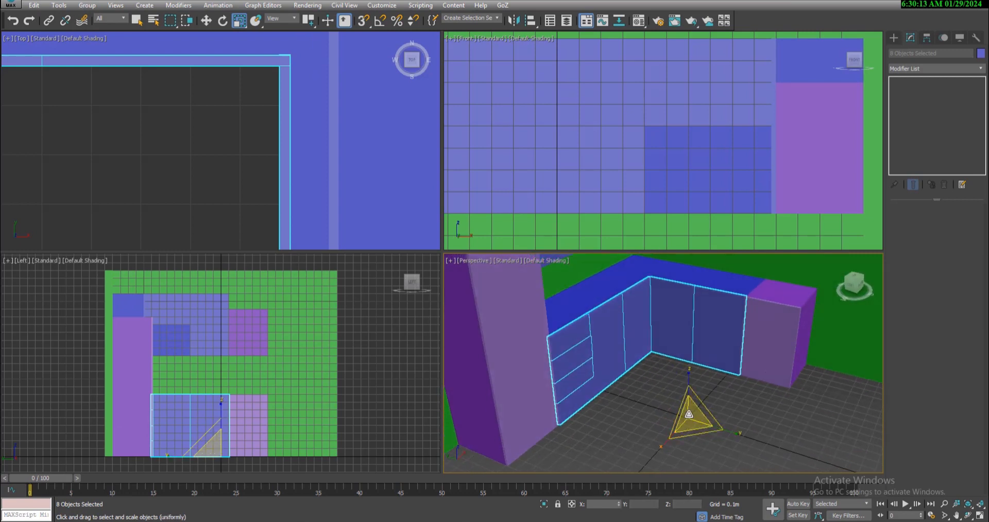
{"action": "left_click_drag", "start_coordinate": [696, 420], "coordinate": [723, 440]}
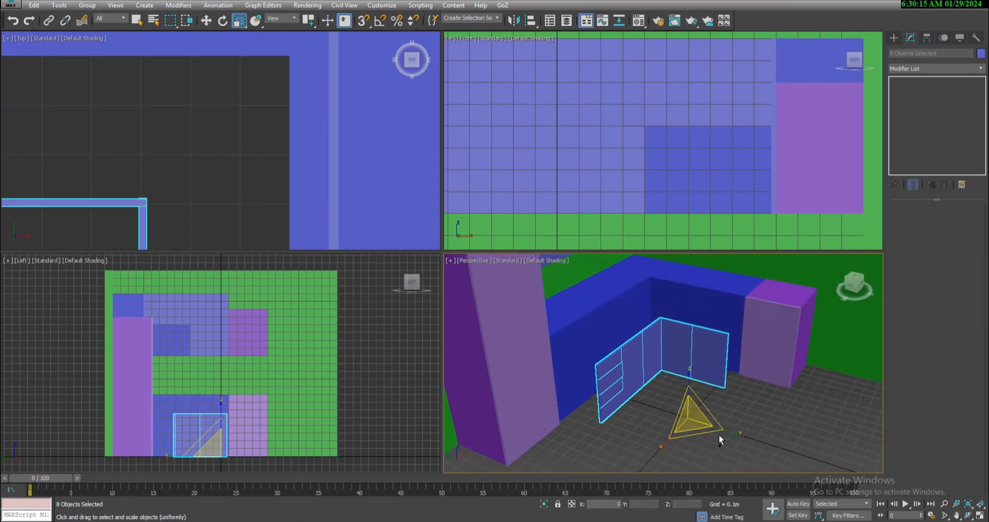
{"action": "key", "text": "ctrl+z"}
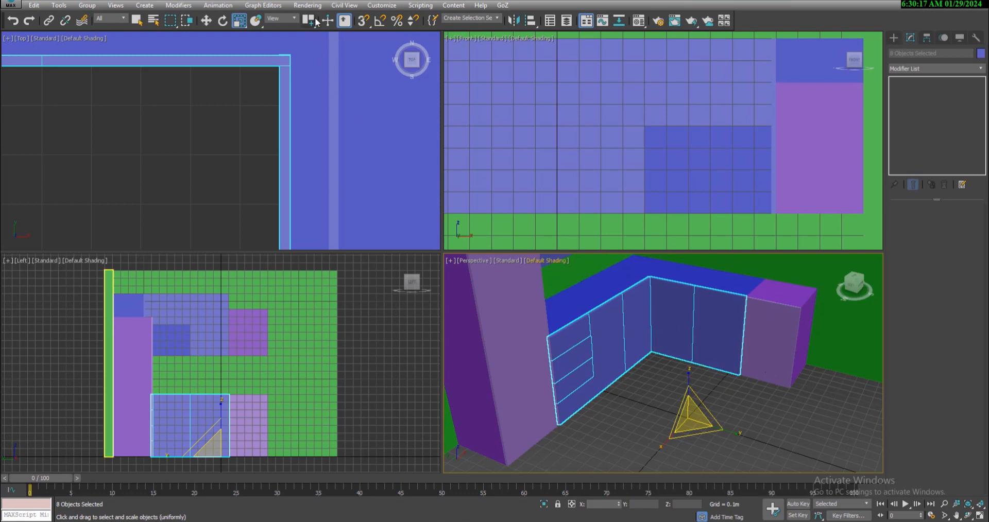
- Scale each of the eight selected lower fronts uniformly about its own pivot point to about 95 percent
{"action": "left_click", "coordinate": [313, 21]}
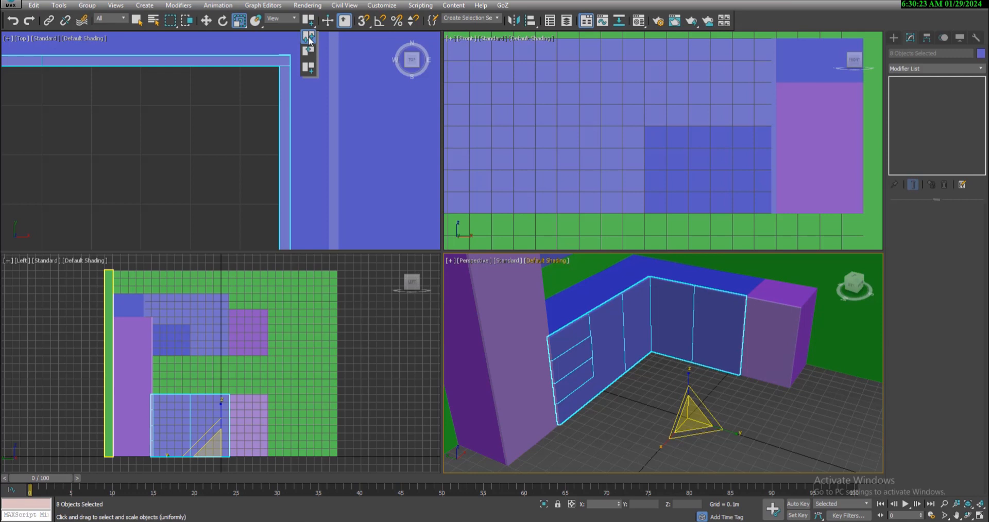
{"action": "left_click", "coordinate": [309, 40]}
{"action": "middle_click_drag", "start_coordinate": [584, 367], "coordinate": [550, 365], "text": "alt"}
{"action": "scroll", "coordinate": [567, 359], "scroll_direction": "up", "scroll_amount": 3}
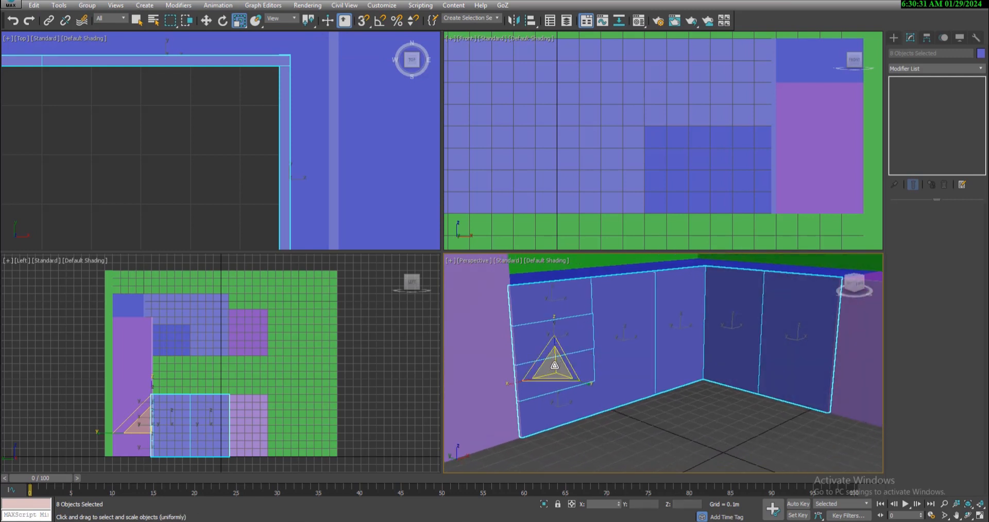
{"action": "left_click_drag", "start_coordinate": [554, 366], "coordinate": [555, 369]}
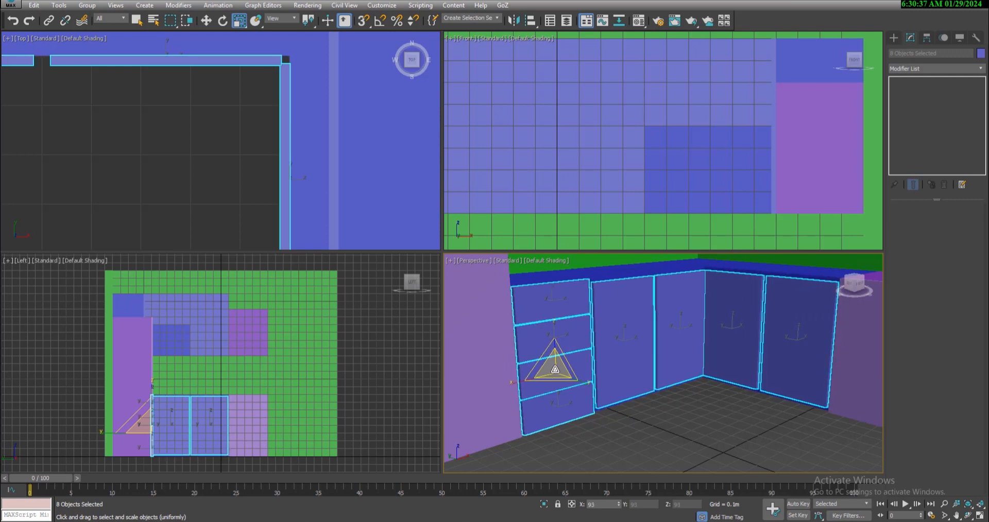
{"action": "left_click_drag", "start_coordinate": [556, 370], "coordinate": [556, 369]}
- Keep only the four drawer fronts selected and scale them non-uniformly in height to about 90 percent
{"action": "middle_click_drag", "start_coordinate": [625, 347], "coordinate": [582, 318], "text": "alt"}
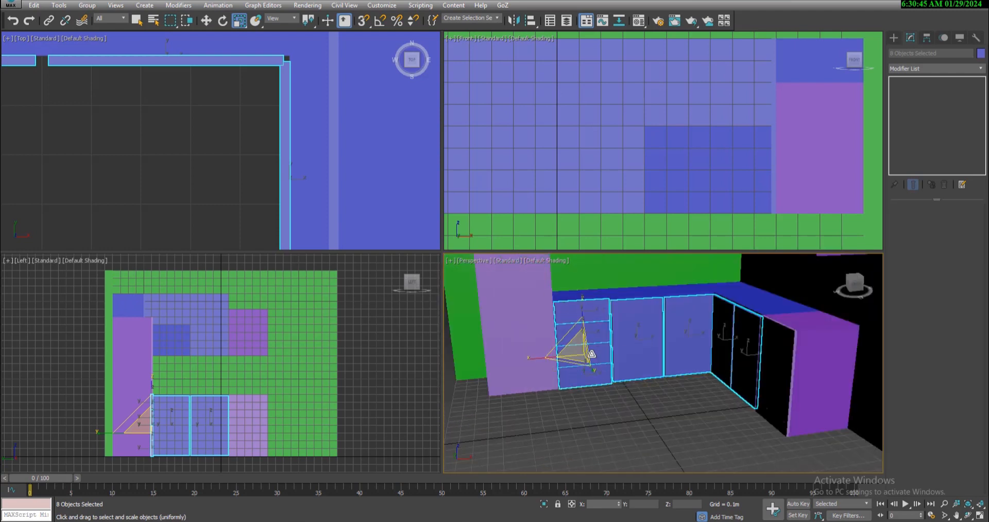
{"action": "scroll", "coordinate": [630, 311], "scroll_direction": "up", "scroll_amount": 3}
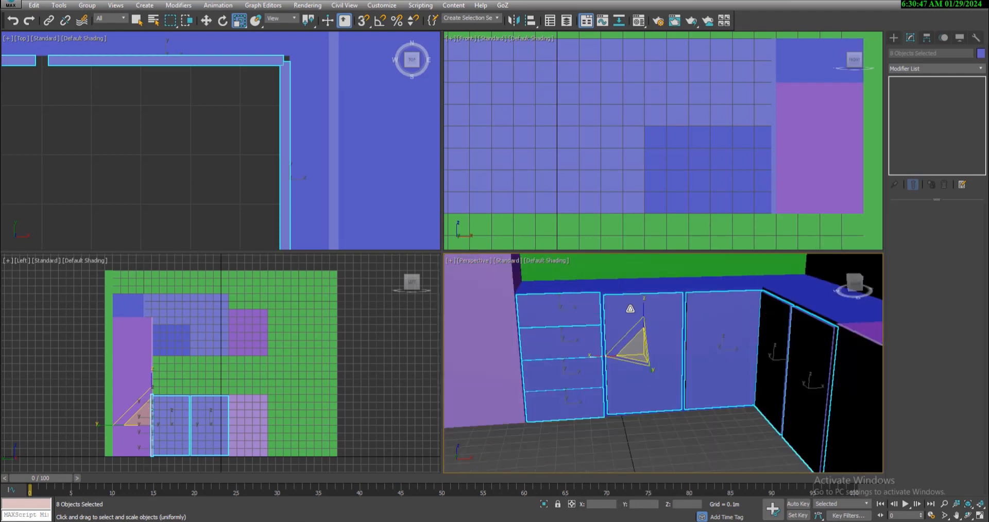
{"action": "scroll", "coordinate": [630, 308], "scroll_direction": "up", "scroll_amount": 2}
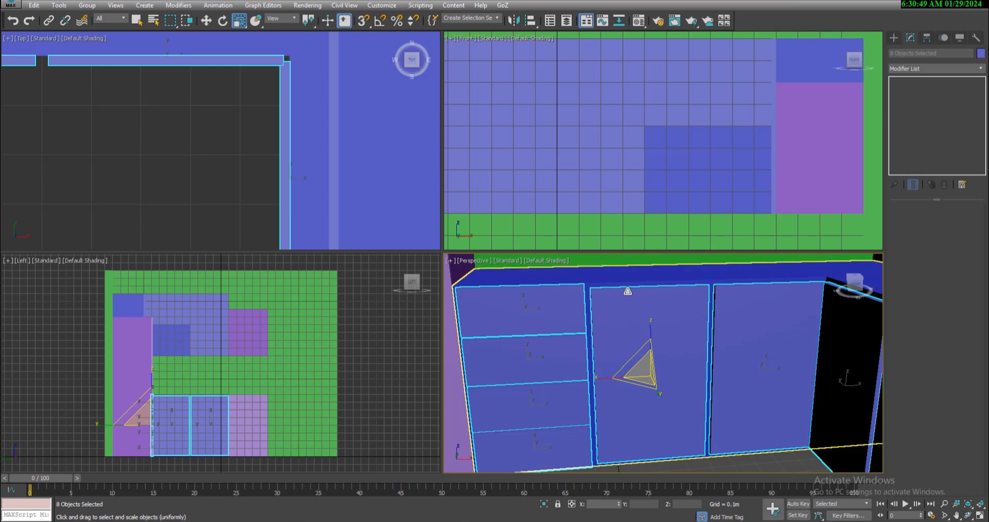
{"action": "scroll", "coordinate": [570, 310], "scroll_direction": "up", "scroll_amount": 3}
{"action": "middle_click_drag", "start_coordinate": [578, 326], "coordinate": [589, 314]}
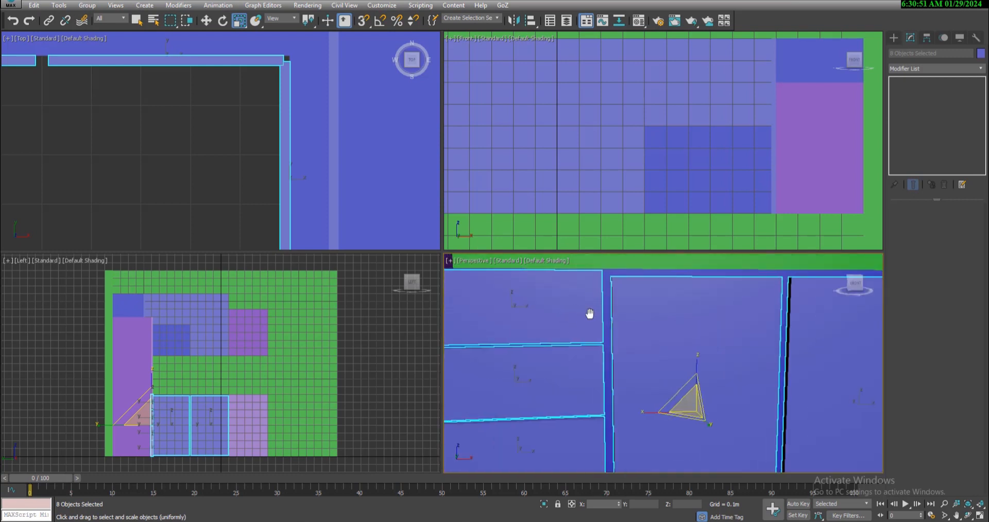
{"action": "scroll", "coordinate": [590, 314], "scroll_direction": "down", "scroll_amount": 8}
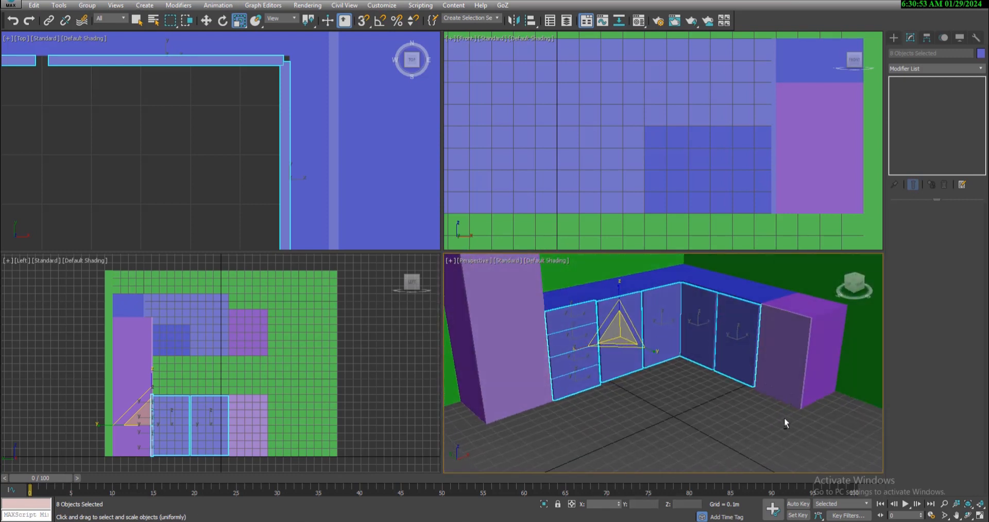
{"action": "left_click_drag", "start_coordinate": [778, 426], "coordinate": [624, 268], "text": "alt"}
{"action": "scroll", "coordinate": [578, 339], "scroll_direction": "up", "scroll_amount": 8}
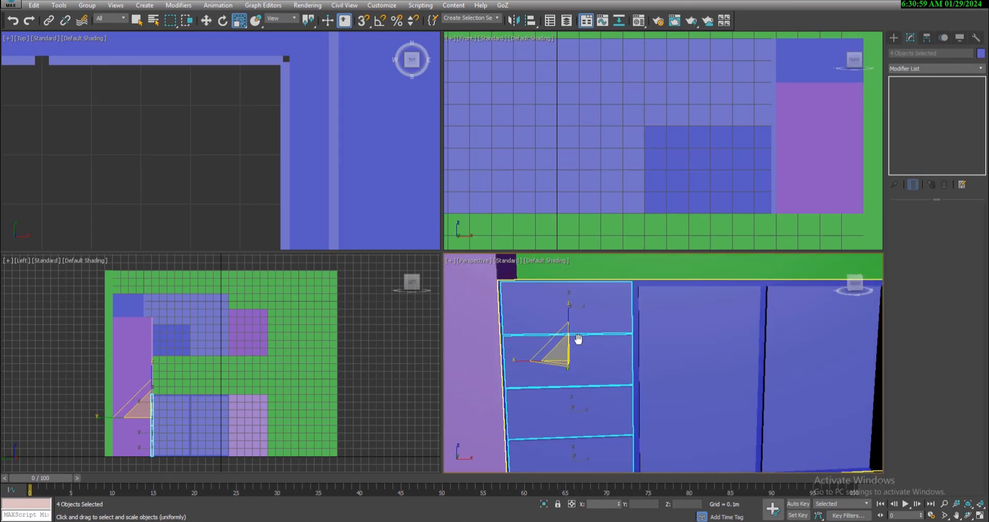
{"action": "key", "text": "ctrl+e"}
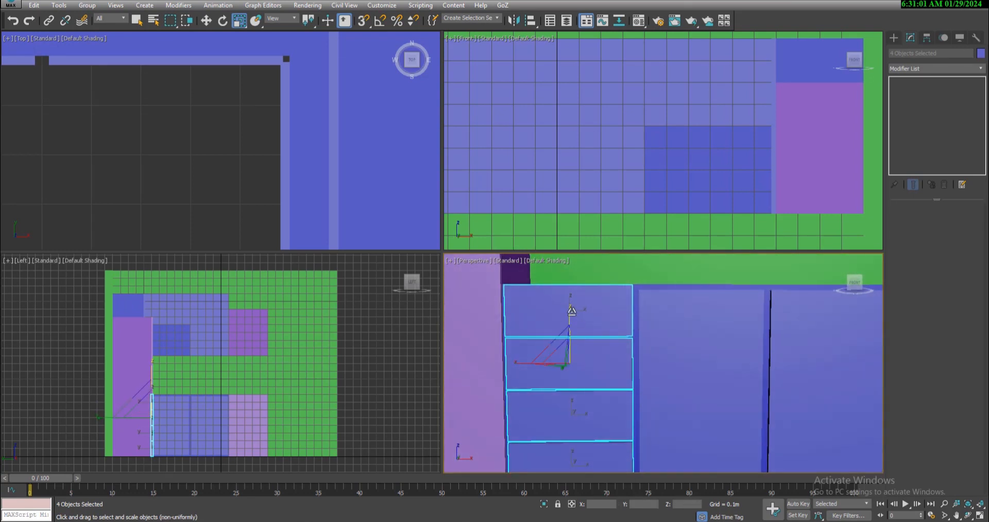
{"action": "left_click_drag", "start_coordinate": [569, 310], "coordinate": [567, 314]}
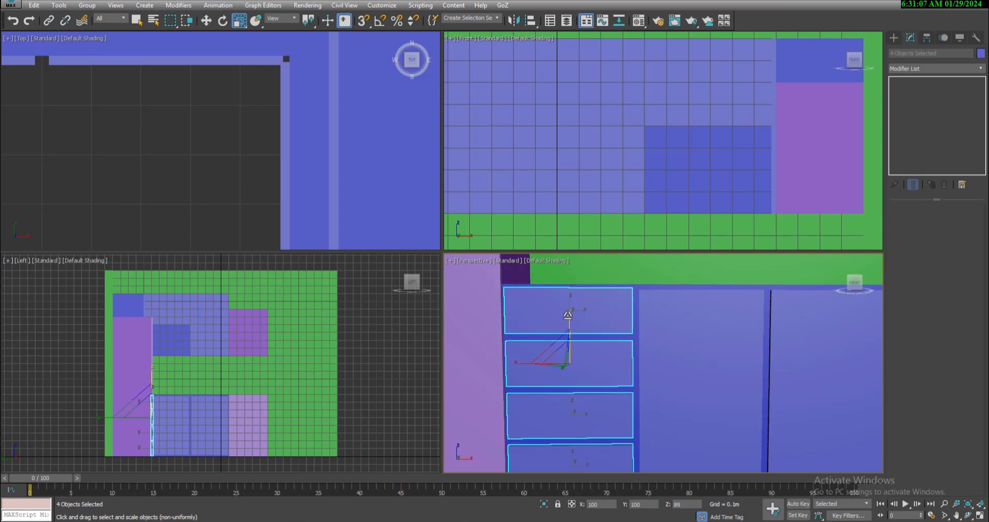
{"action": "left_click_drag", "start_coordinate": [568, 314], "coordinate": [568, 312]}
- Select the two fronts of the tall purple cabinet and scale them down slightly about their own pivots
{"action": "scroll", "coordinate": [670, 354], "scroll_direction": "down", "scroll_amount": 5}
{"action": "middle_click_drag", "start_coordinate": [669, 354], "coordinate": [659, 394], "text": "alt"}
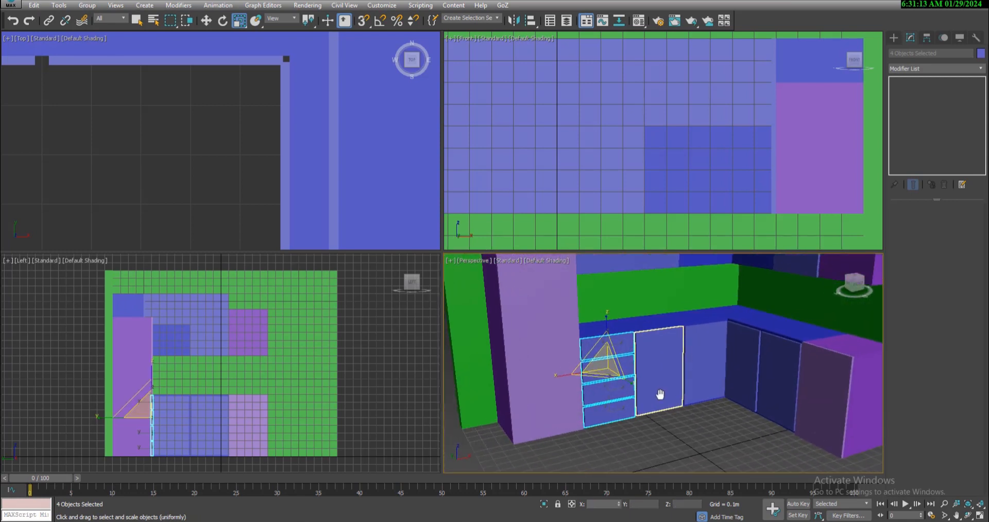
{"action": "scroll", "coordinate": [660, 394], "scroll_direction": "down", "scroll_amount": 4}
{"action": "middle_click_drag", "start_coordinate": [621, 321], "coordinate": [577, 391], "text": "alt"}
{"action": "left_click", "coordinate": [572, 407]}
{"action": "left_click", "coordinate": [579, 390], "text": "ctrl"}
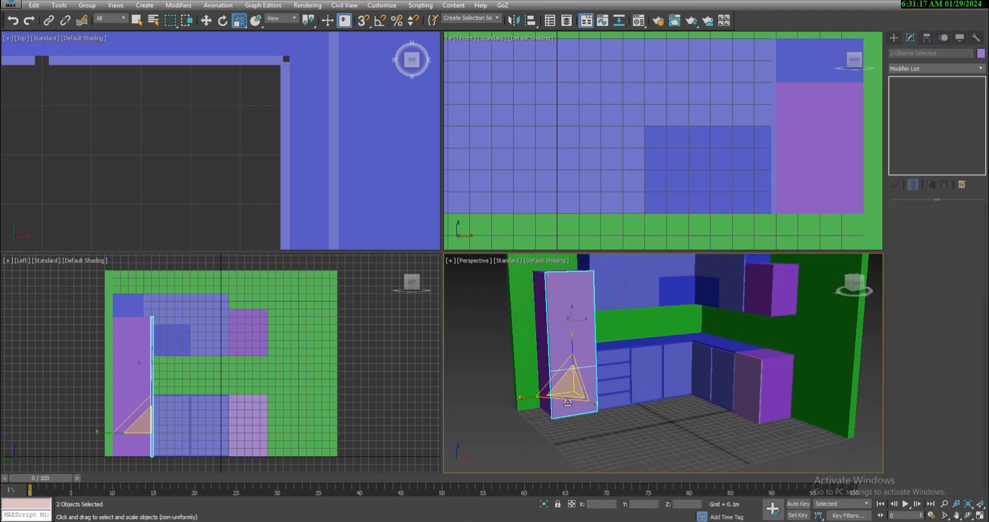
{"action": "scroll", "coordinate": [580, 390], "scroll_direction": "up", "scroll_amount": 4}
{"action": "mouse_move", "coordinate": [572, 390]}
{"action": "middle_mouse_down", "text": "alt"}
{"action": "mouse_move", "coordinate": [567, 360]}
{"action": "mouse_move", "coordinate": [564, 373]}
{"action": "middle_mouse_up", "text": "alt"}
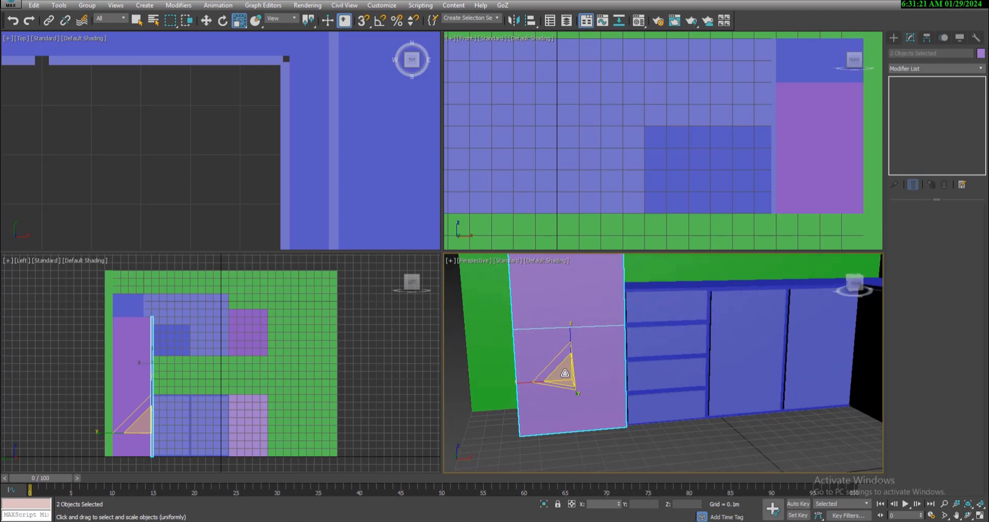
{"action": "left_click_drag", "start_coordinate": [565, 373], "coordinate": [563, 374]}
- Select the three fronts of the purple lower end cabinet and scale them down slightly about their own pivots
{"action": "middle_click_drag", "start_coordinate": [563, 374], "coordinate": [705, 385], "text": "alt"}
{"action": "left_click", "coordinate": [711, 388]}
{"action": "left_click", "coordinate": [718, 355], "text": "ctrl"}
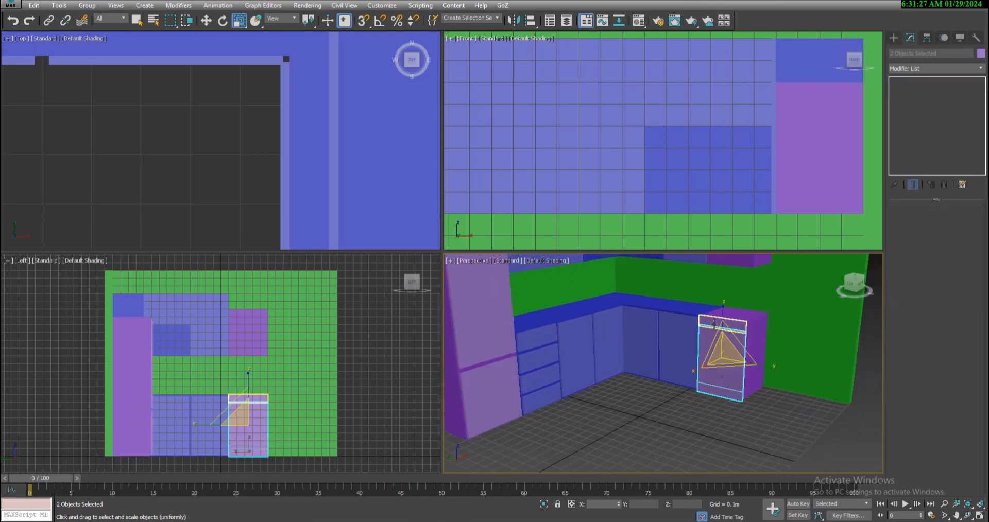
{"action": "scroll", "coordinate": [723, 361], "scroll_direction": "up", "scroll_amount": 4}
{"action": "middle_click_drag", "start_coordinate": [726, 363], "coordinate": [734, 362], "text": "alt"}
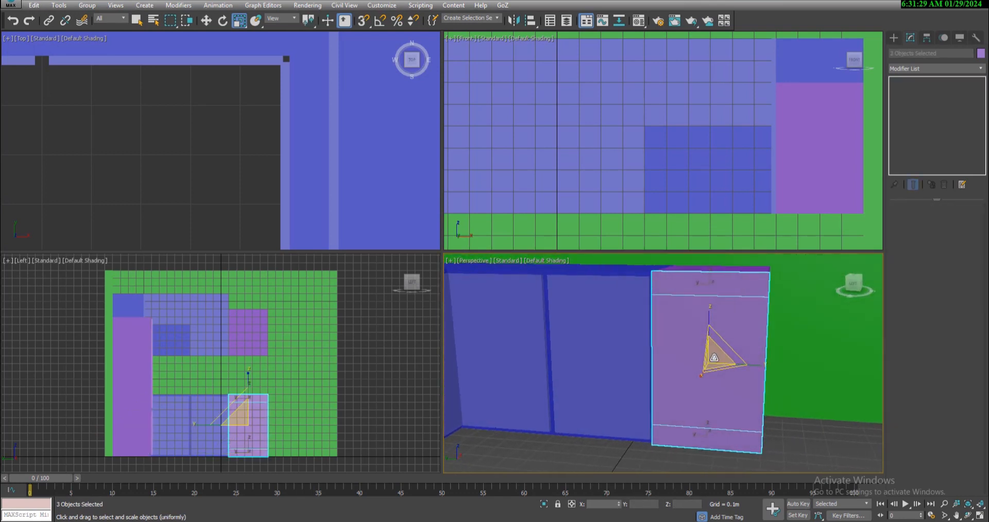
{"action": "left_click_drag", "start_coordinate": [714, 358], "coordinate": [713, 363]}
- Select the five door panels of the blue upper cabinets and scale them uniformly to about 95 percent
{"action": "middle_click_drag", "start_coordinate": [713, 363], "coordinate": [600, 324], "text": "alt"}
{"action": "scroll", "coordinate": [645, 331], "scroll_direction": "down", "scroll_amount": 5}
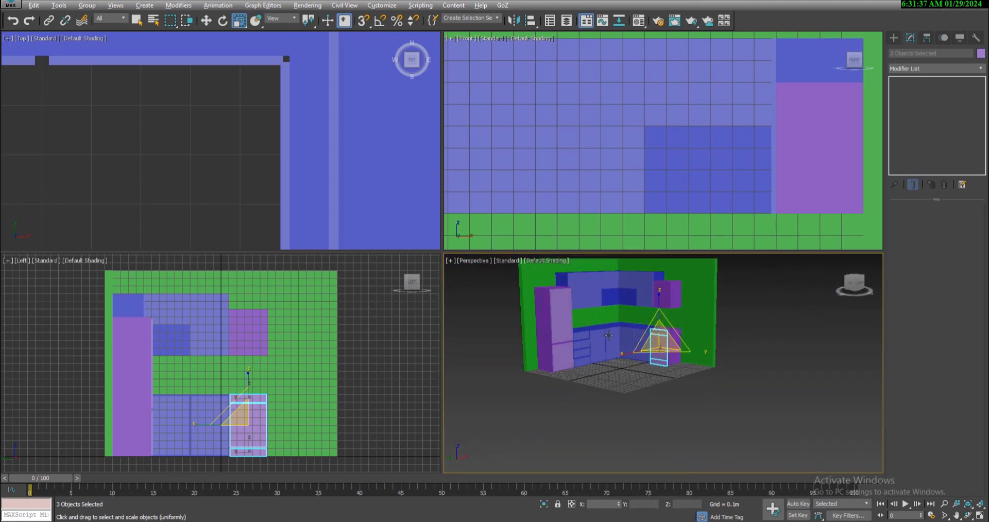
{"action": "scroll", "coordinate": [574, 278], "scroll_direction": "up", "scroll_amount": 5}
{"action": "left_click", "coordinate": [574, 277]}
{"action": "left_click", "coordinate": [608, 275], "text": "ctrl"}
{"action": "left_click", "coordinate": [643, 271], "text": "ctrl"}
{"action": "left_click", "coordinate": [683, 272], "text": "ctrl"}
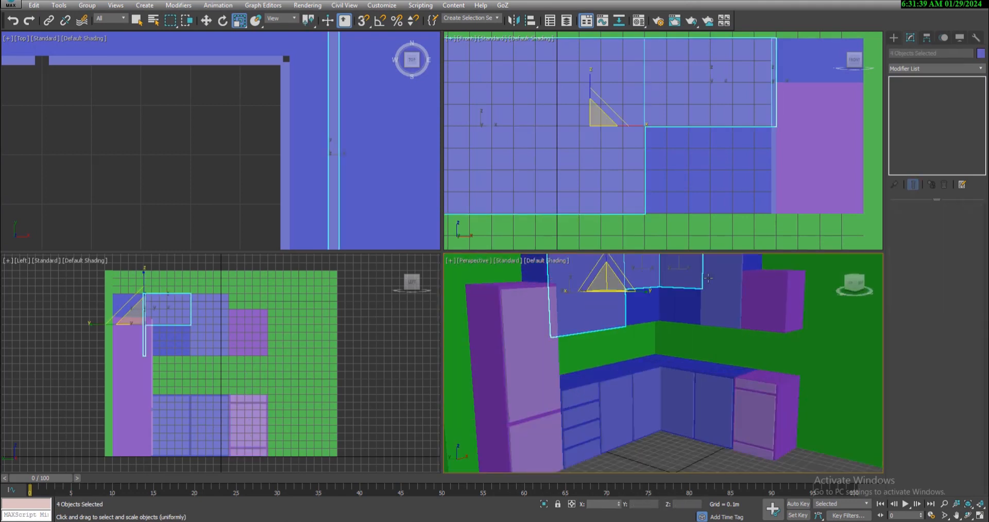
{"action": "left_click", "coordinate": [719, 277], "text": "ctrl"}
{"action": "middle_click_drag", "start_coordinate": [719, 279], "coordinate": [721, 357]}
{"action": "scroll", "coordinate": [702, 364], "scroll_direction": "up", "scroll_amount": 4}
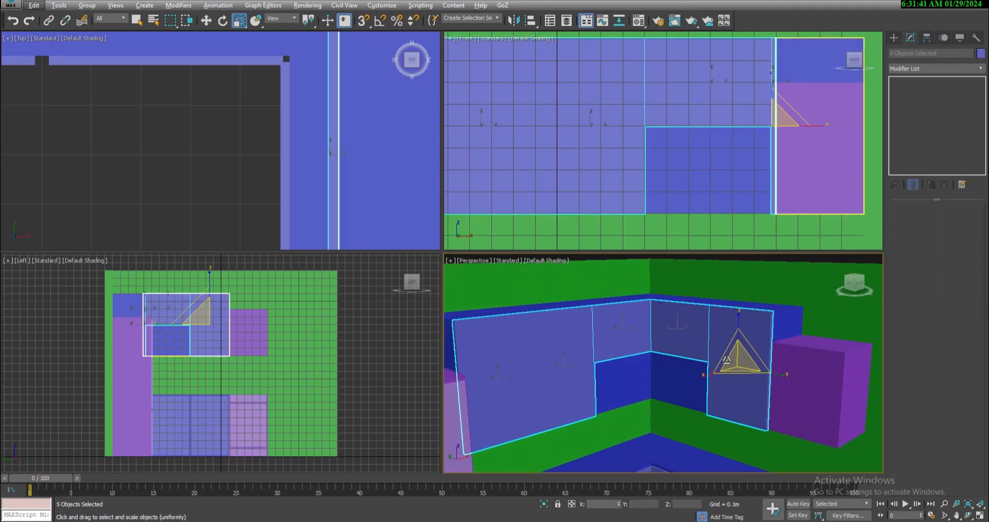
{"action": "left_click_drag", "start_coordinate": [738, 359], "coordinate": [738, 365]}
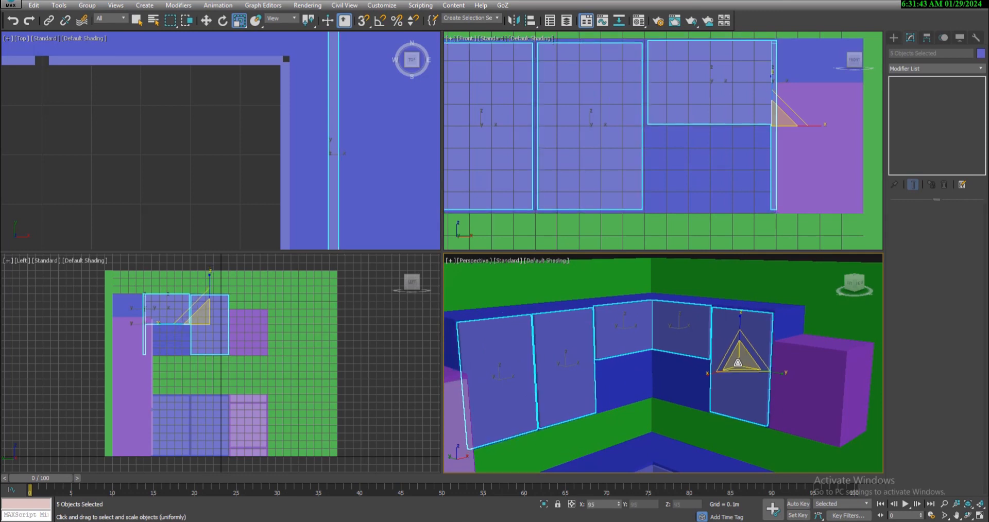
- Select the two short upper door panels at the corner and scale them down slightly in height only
{"action": "scroll", "coordinate": [656, 342], "scroll_direction": "up", "scroll_amount": 5}
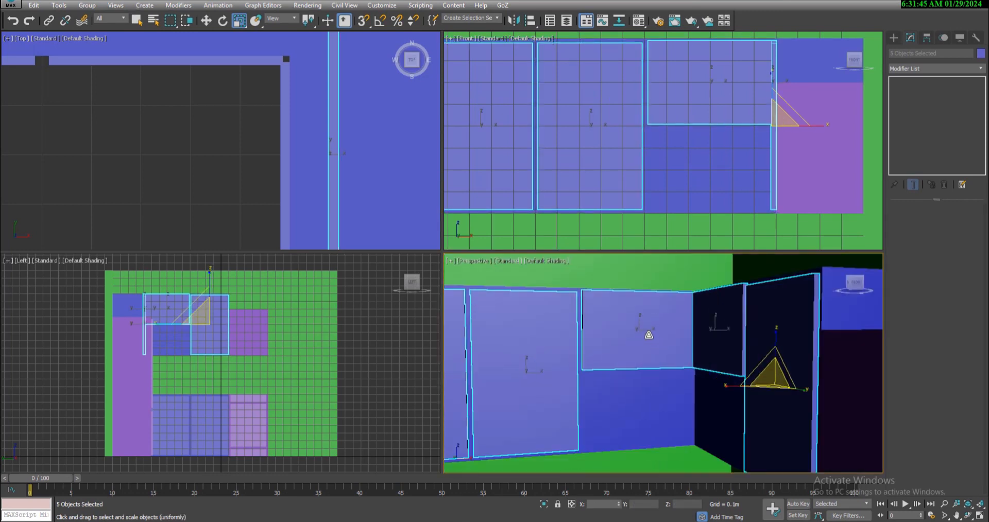
{"action": "middle_click_drag", "start_coordinate": [649, 326], "coordinate": [658, 331], "text": "alt"}
{"action": "left_click", "coordinate": [655, 331]}
{"action": "left_click", "coordinate": [706, 330], "text": "ctrl"}
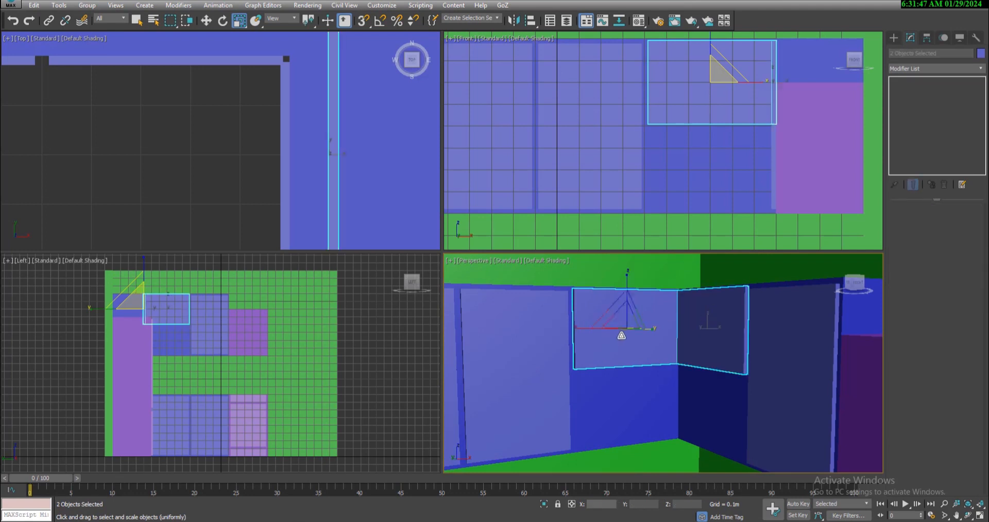
{"action": "scroll", "coordinate": [630, 292], "scroll_direction": "up", "scroll_amount": 4}
{"action": "left_click_drag", "start_coordinate": [627, 293], "coordinate": [627, 297]}
- Examine the gaps around the upper cabinet doors and look over the whole kitchen
{"action": "middle_click_drag", "start_coordinate": [603, 303], "coordinate": [554, 311], "text": "alt"}
{"action": "scroll", "coordinate": [549, 287], "scroll_direction": "up", "scroll_amount": 3}
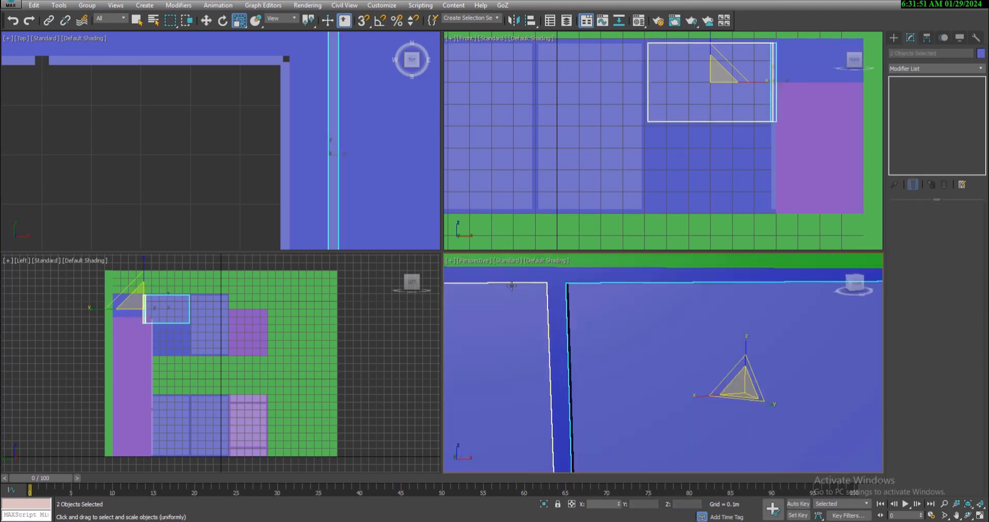
{"action": "scroll", "coordinate": [549, 287], "scroll_direction": "down", "scroll_amount": 5}
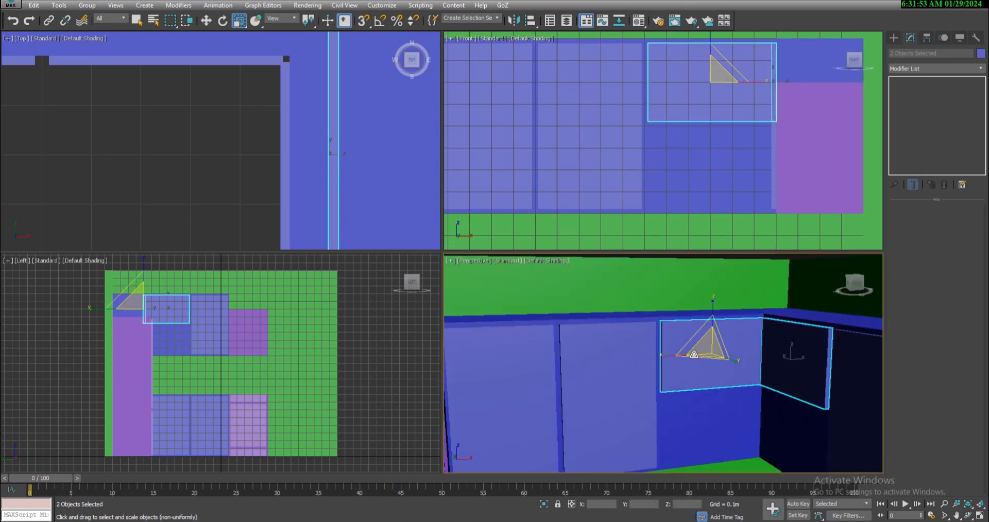
{"action": "scroll", "coordinate": [700, 378], "scroll_direction": "down", "scroll_amount": 4}
{"action": "middle_click_drag", "start_coordinate": [682, 365], "coordinate": [616, 377], "text": "alt"}
{"action": "scroll", "coordinate": [617, 363], "scroll_direction": "up", "scroll_amount": 3}
{"action": "scroll", "coordinate": [595, 367], "scroll_direction": "up", "scroll_amount": 2}
{"action": "scroll", "coordinate": [623, 368], "scroll_direction": "down", "scroll_amount": 3}
{"action": "scroll", "coordinate": [617, 377], "scroll_direction": "down", "scroll_amount": 6}
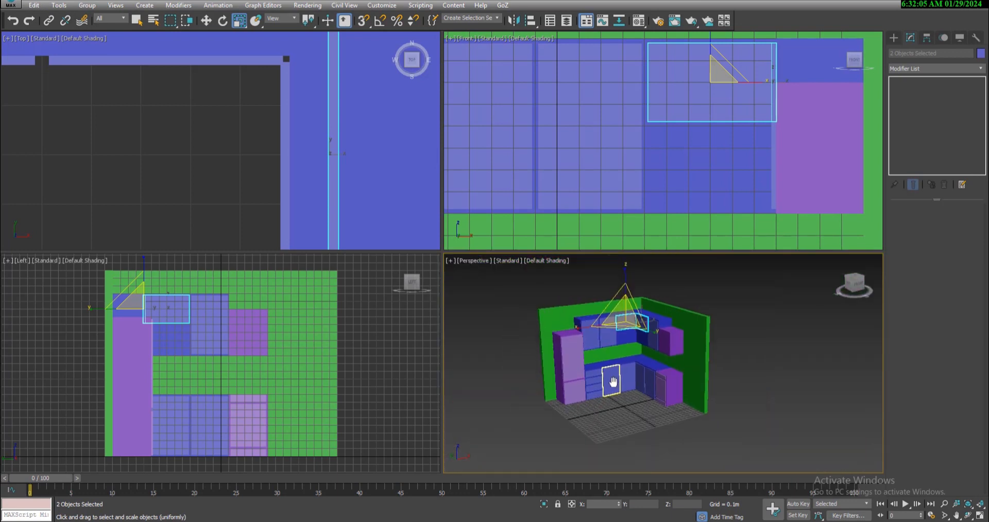
{"action": "scroll", "coordinate": [627, 377], "scroll_direction": "up", "scroll_amount": 3}
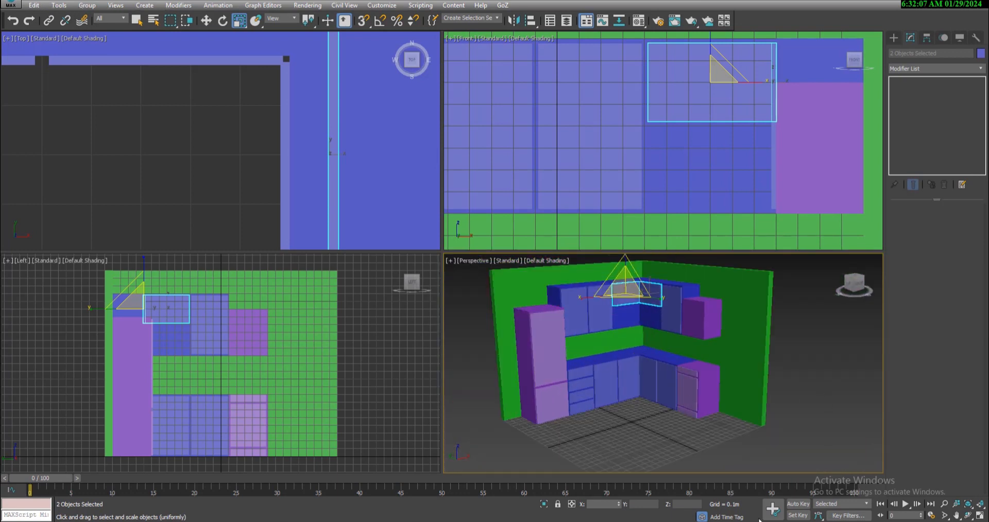
{"action": "left_click", "coordinate": [796, 422]}
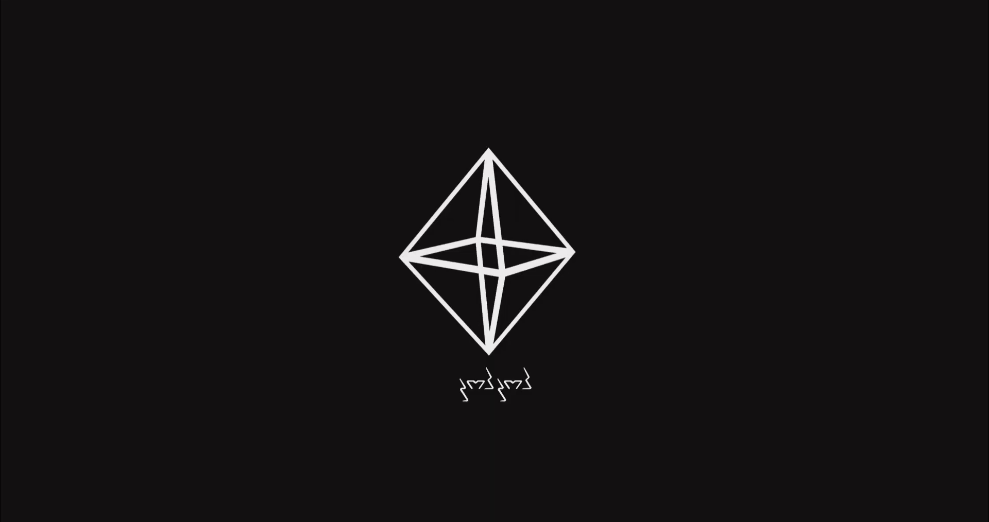